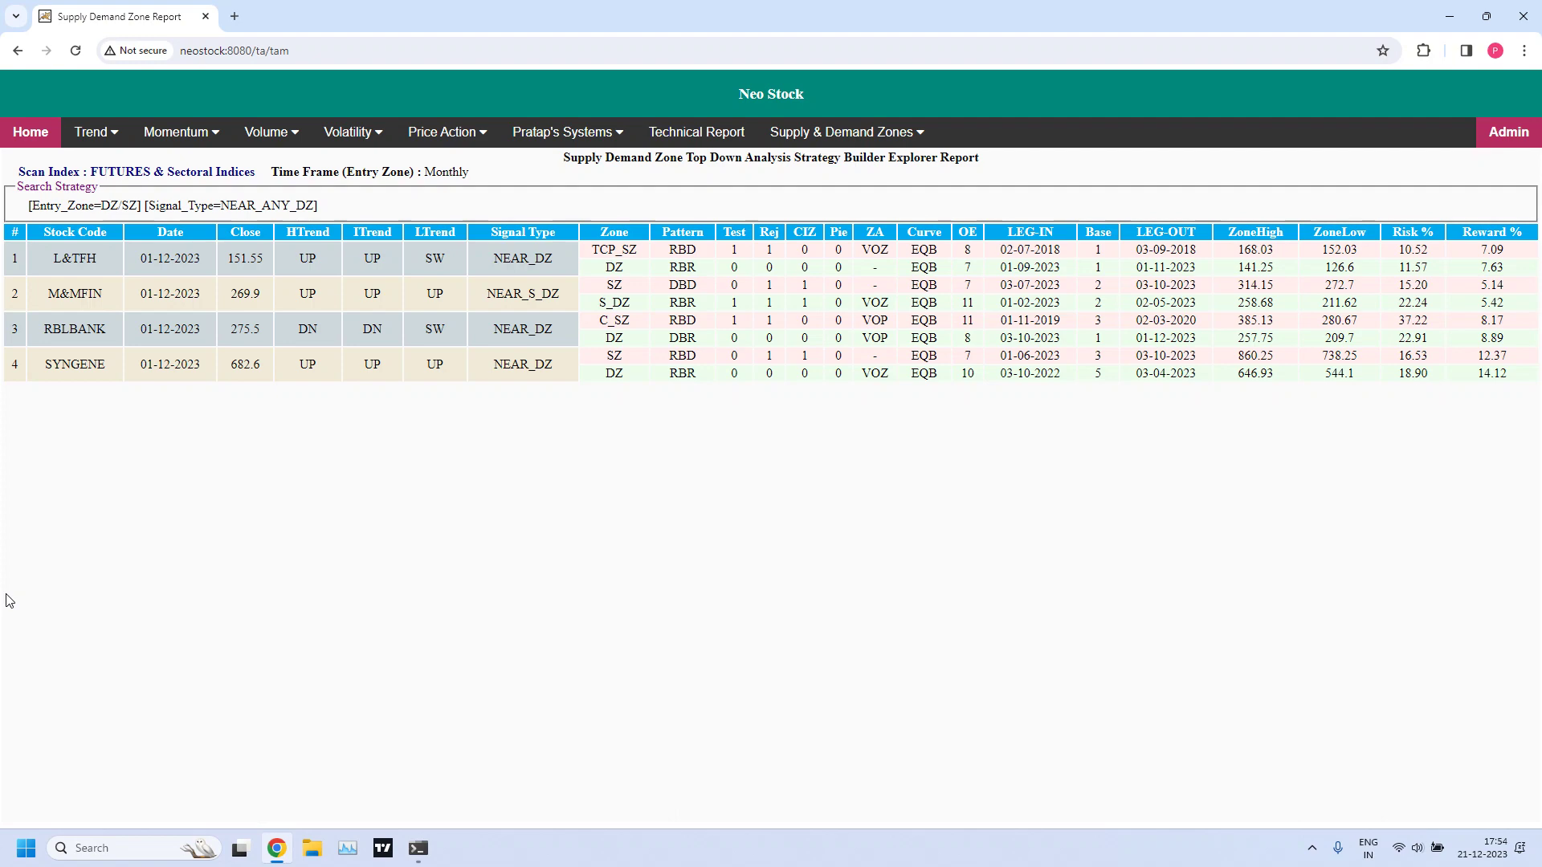
Step: Go back to the strategy builder and run the top-down scan on the monthly entry time frame with signal type NEAR_ANY_SZ
{"action": "left_click", "coordinate": [17, 49]}
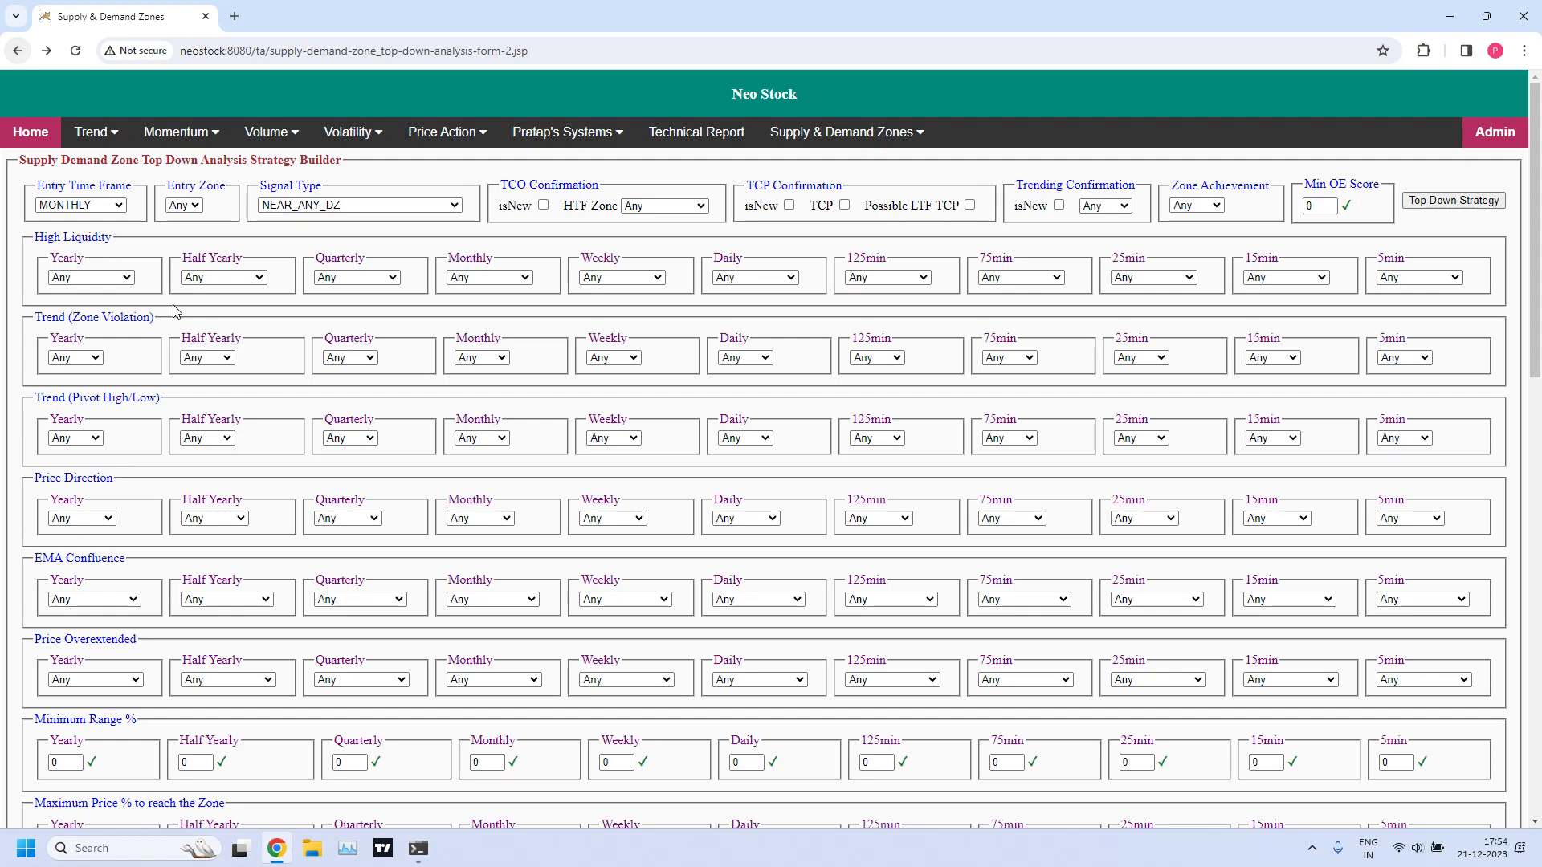
{"action": "left_click", "coordinate": [121, 205]}
{"action": "left_click", "coordinate": [120, 207]}
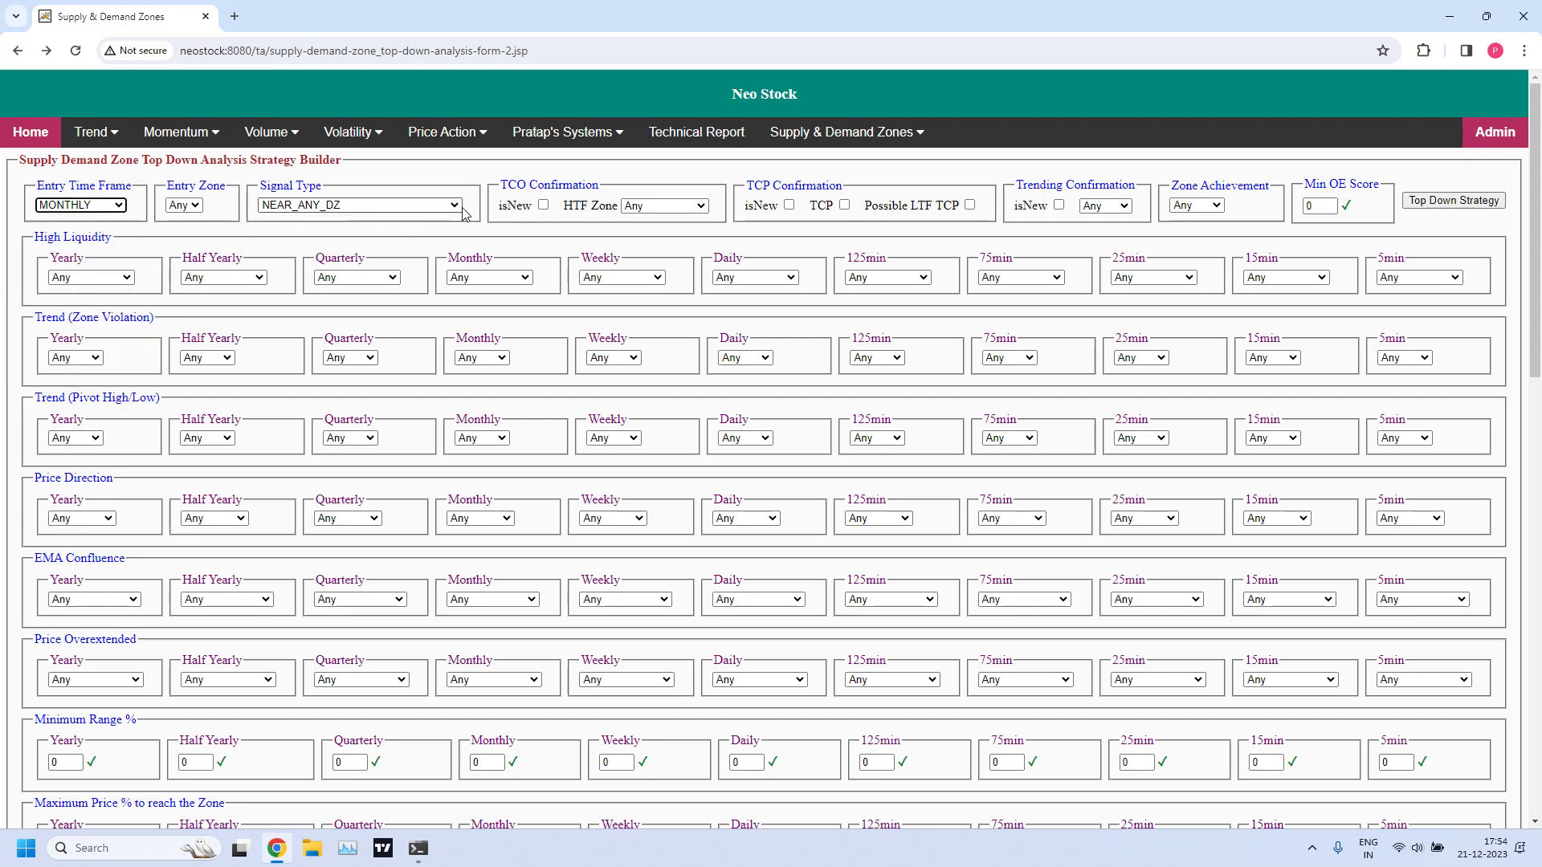
{"action": "left_click", "coordinate": [378, 205]}
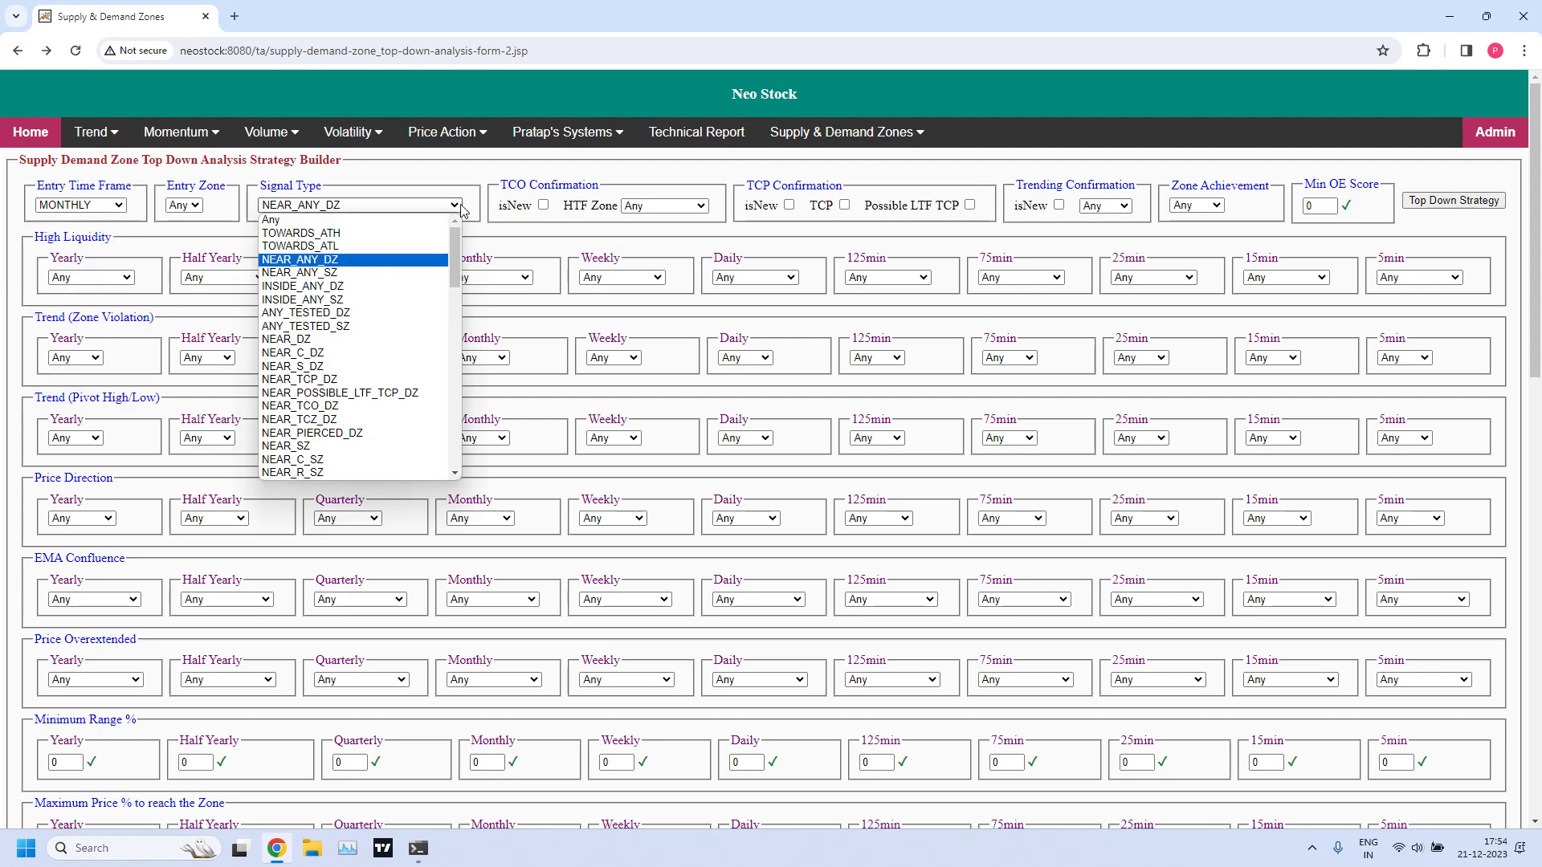
{"action": "left_click", "coordinate": [331, 274]}
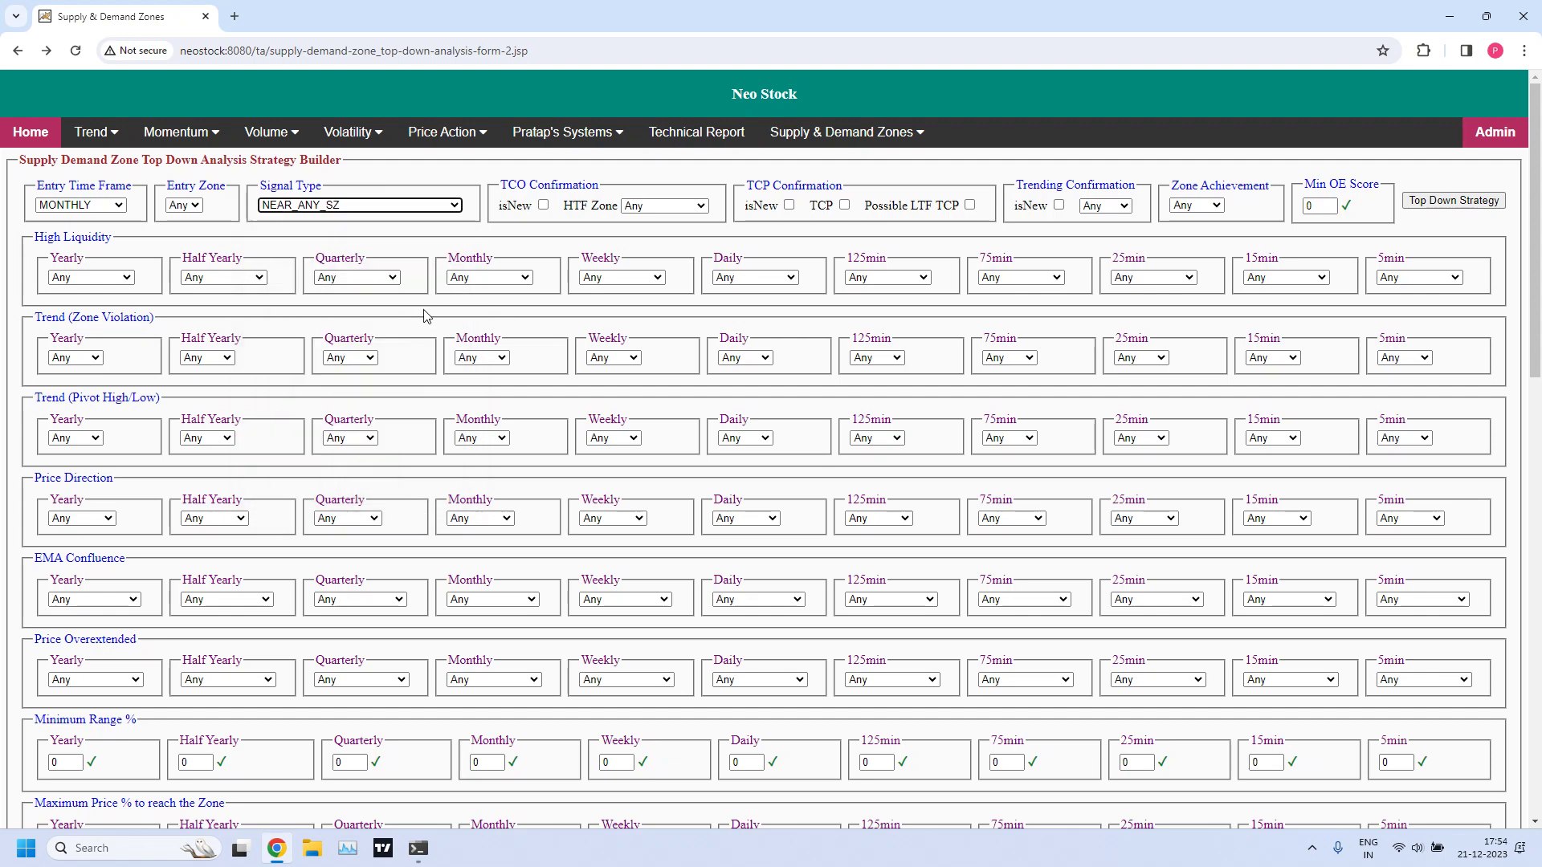
{"action": "left_click", "coordinate": [1437, 202]}
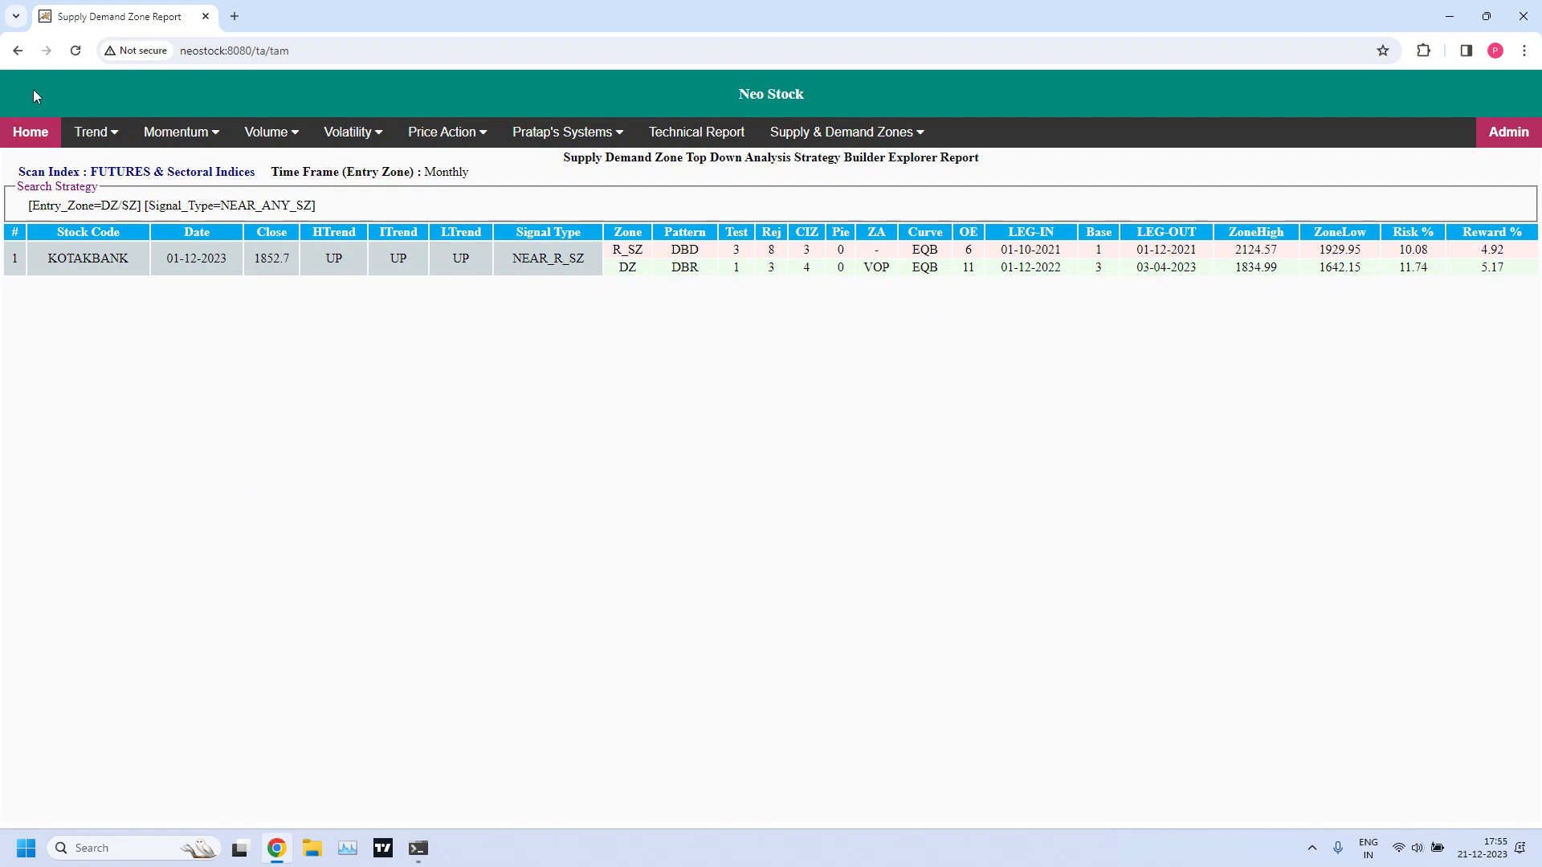
Step: Return to the strategy builder and run the top-down scan with entry time frame WEEKLY and signal type NEAR_ANY_DZ
{"action": "left_click", "coordinate": [14, 53]}
{"action": "left_click", "coordinate": [80, 205]}
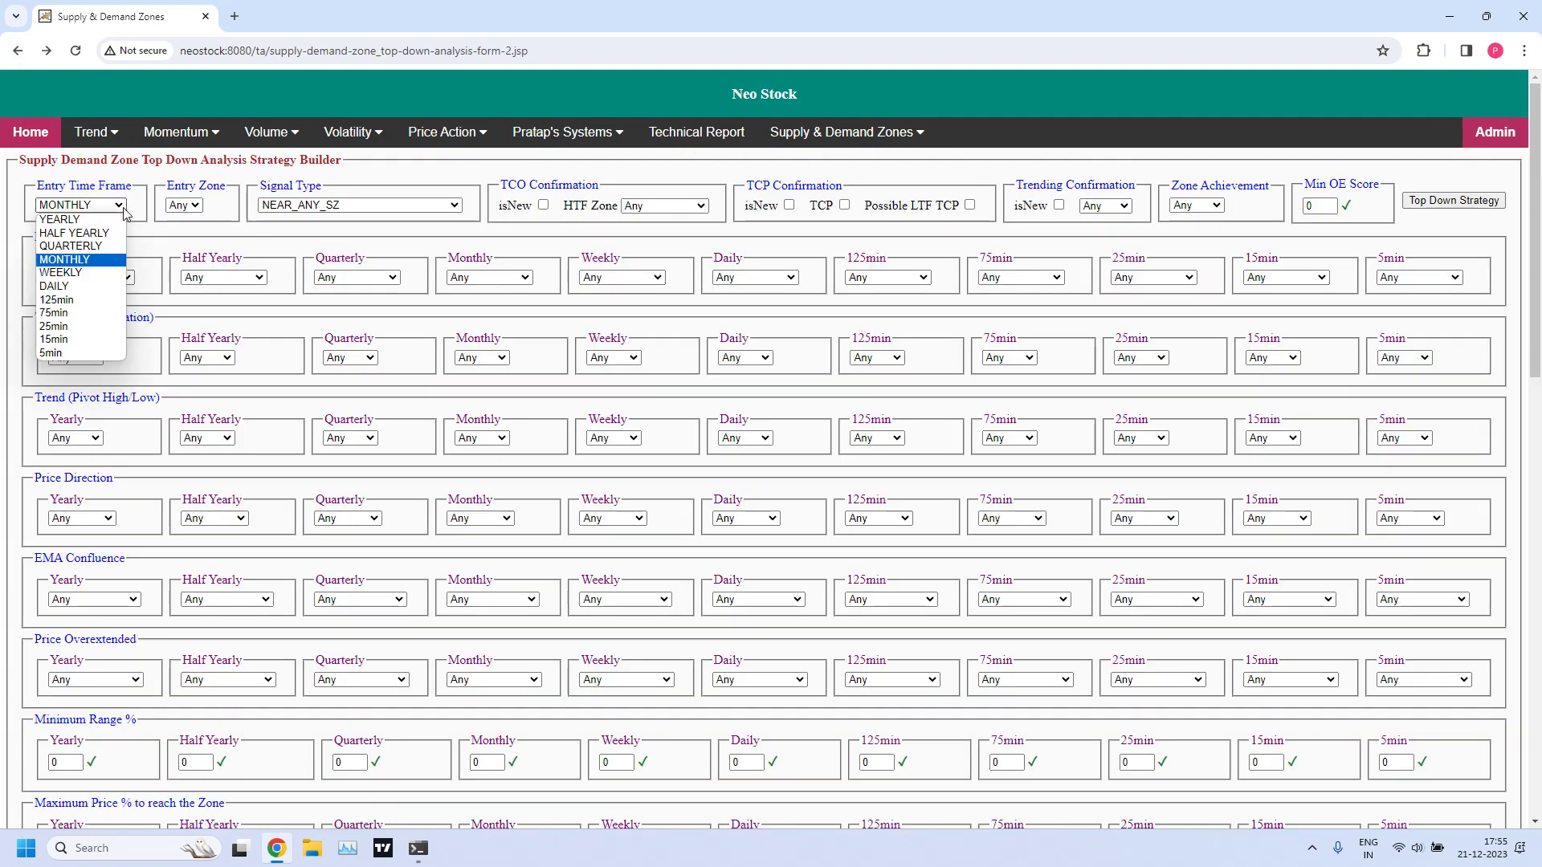
{"action": "left_click", "coordinate": [76, 274]}
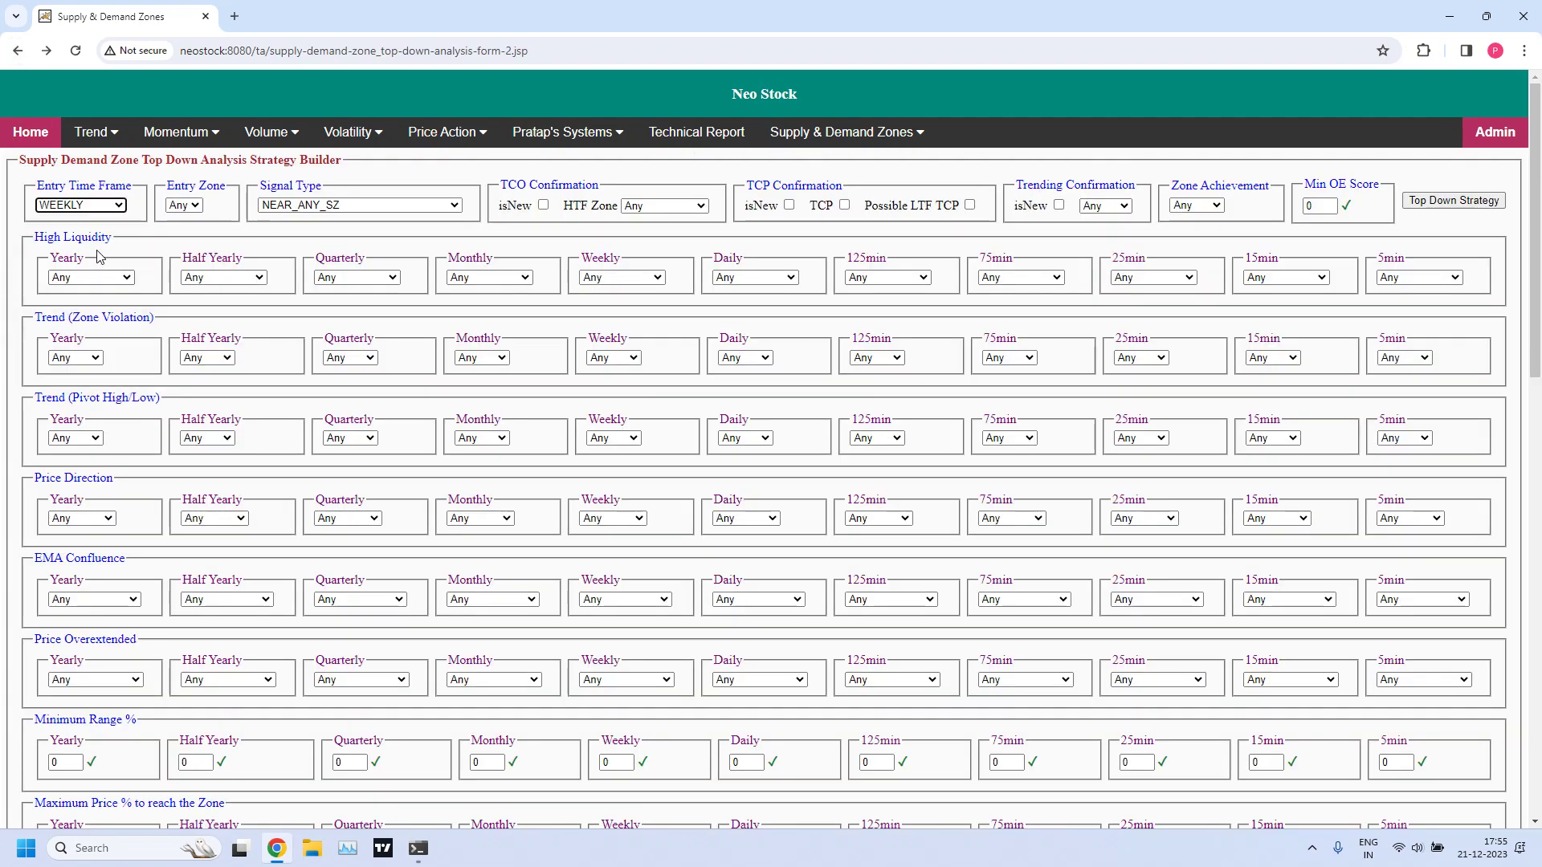
{"action": "left_click", "coordinate": [120, 206]}
{"action": "left_click", "coordinate": [120, 205]}
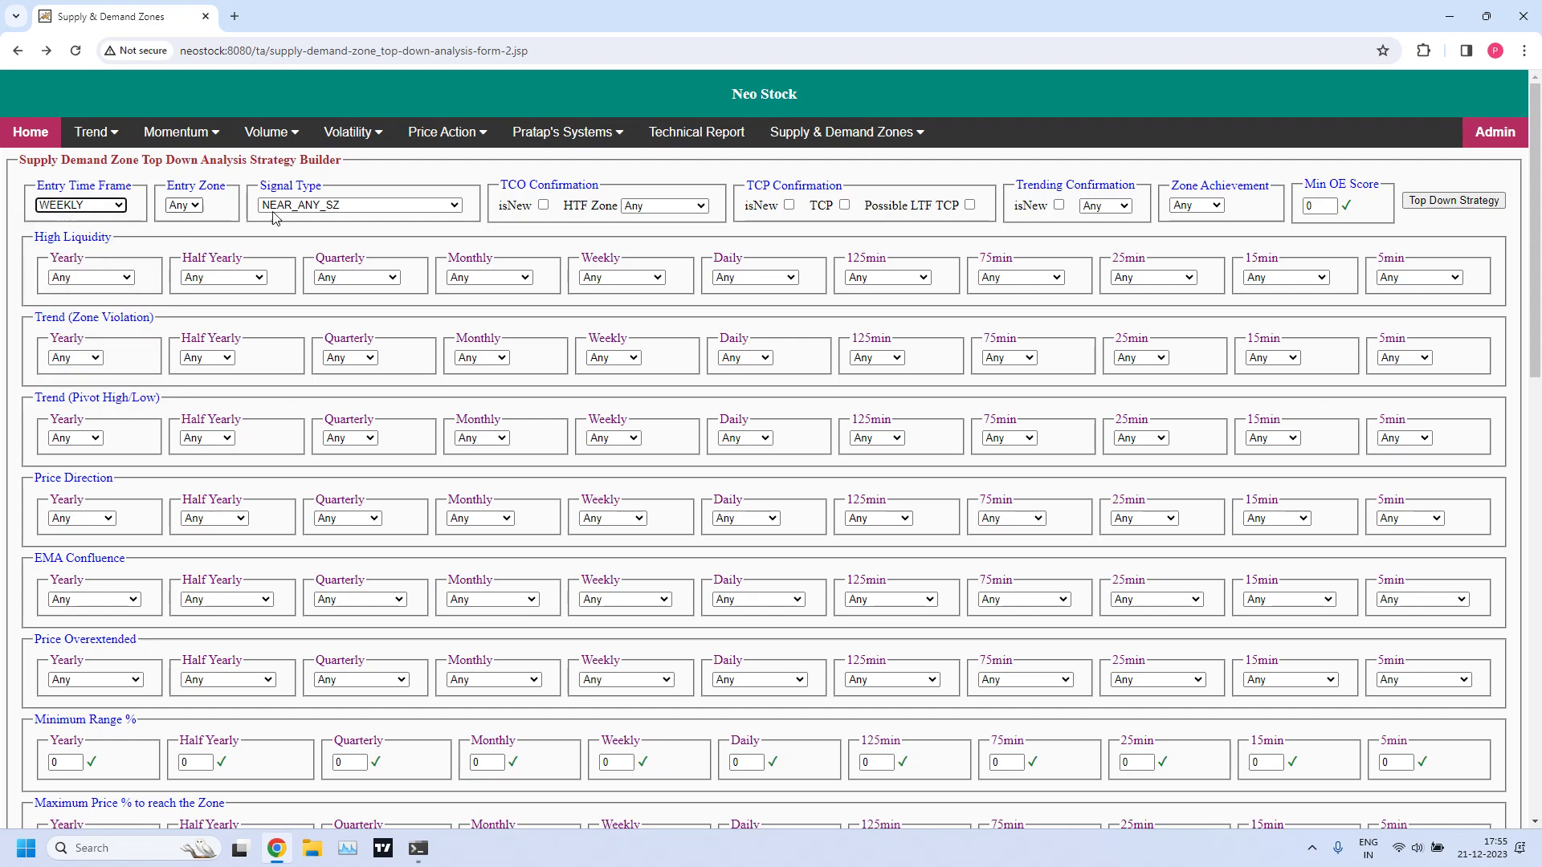
{"action": "left_click", "coordinate": [454, 205]}
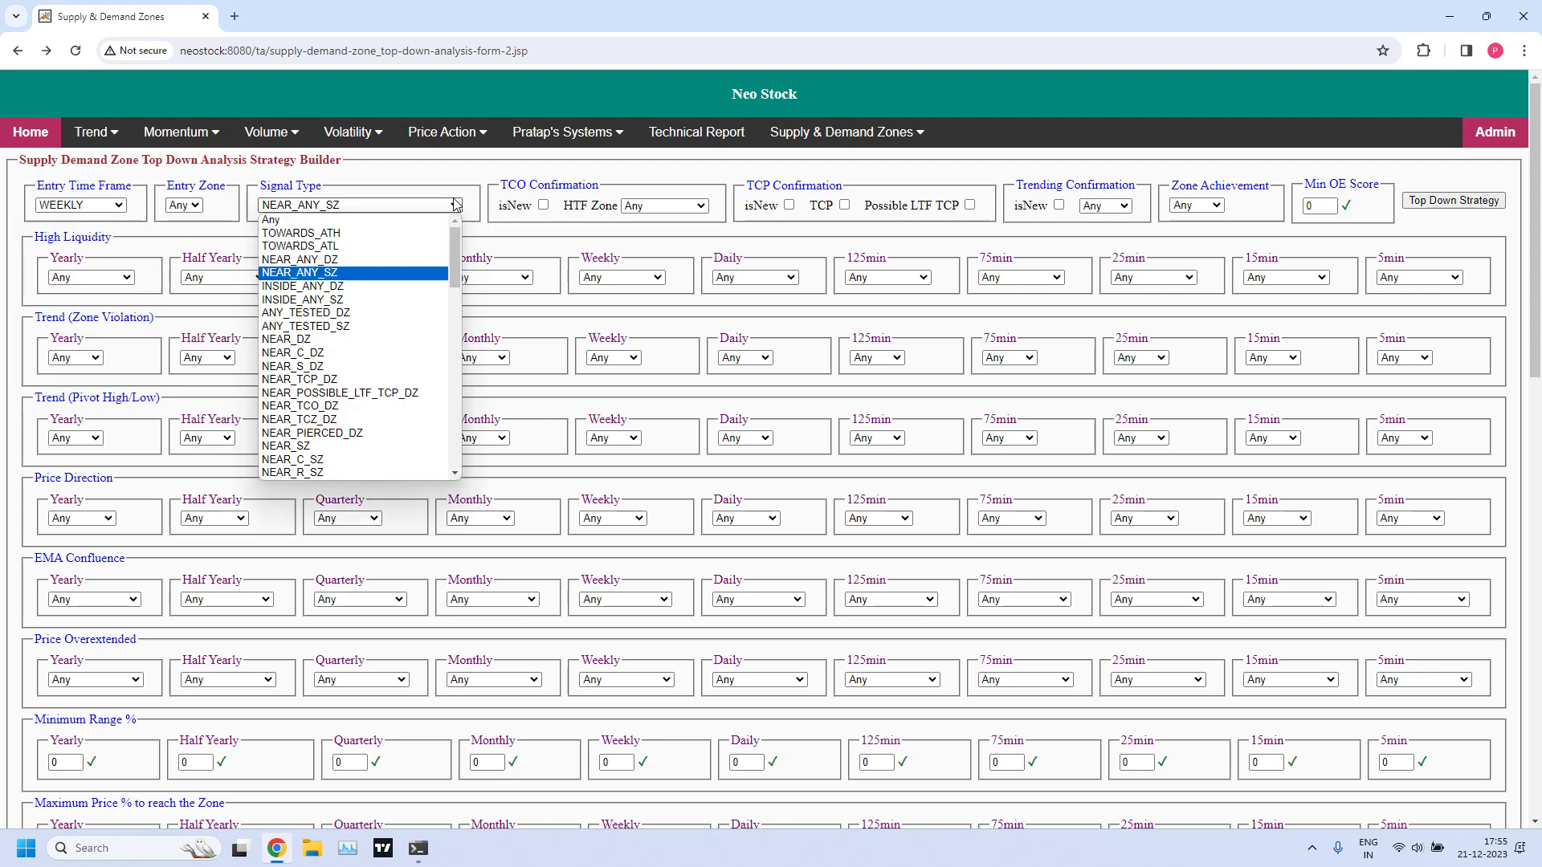
{"action": "left_click", "coordinate": [350, 260]}
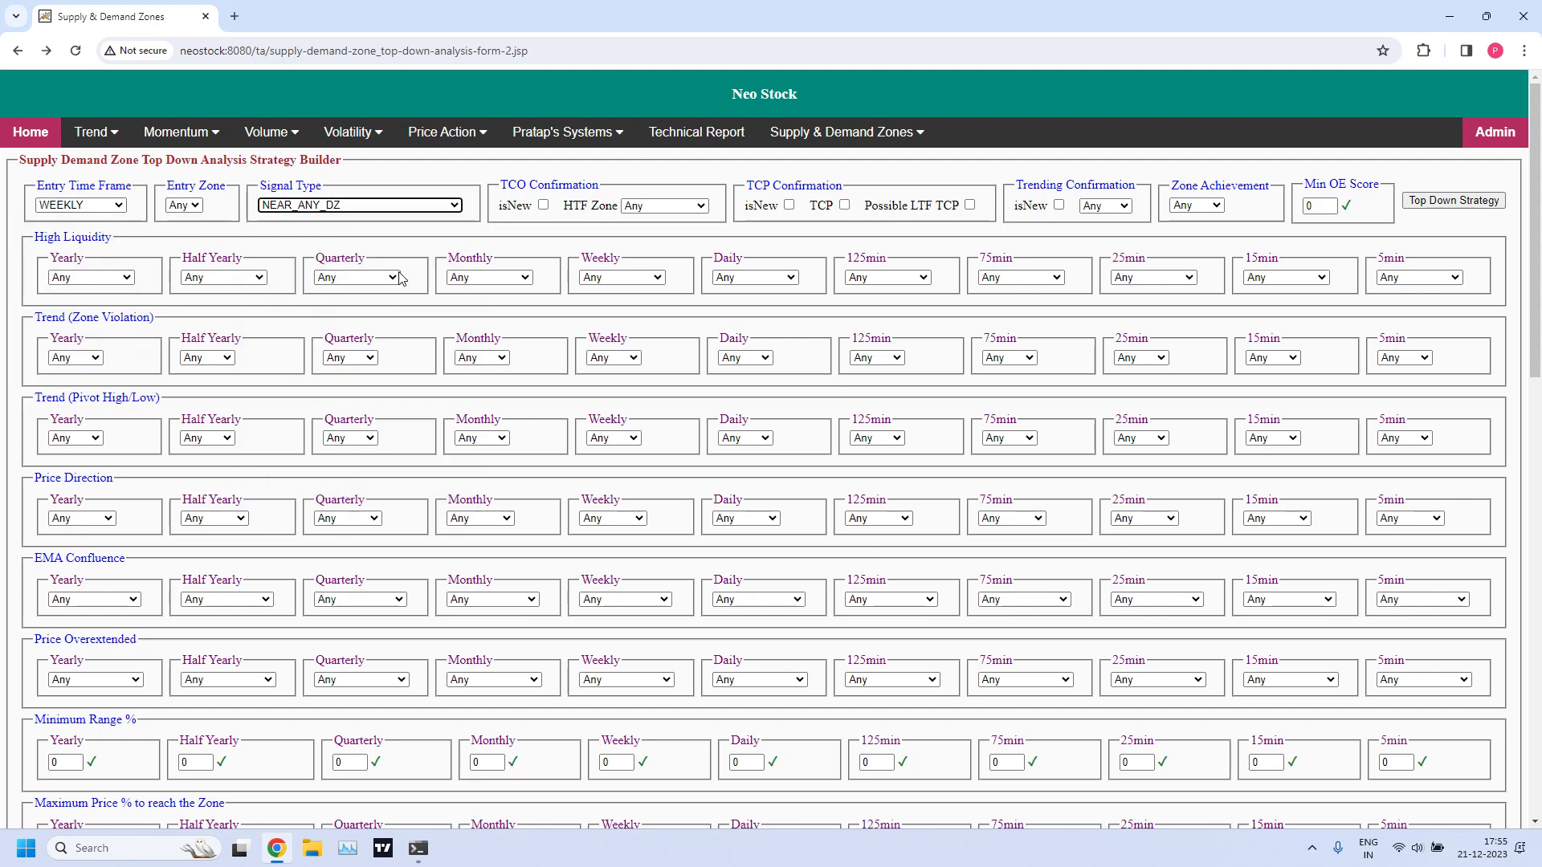
{"action": "left_click", "coordinate": [1428, 205]}
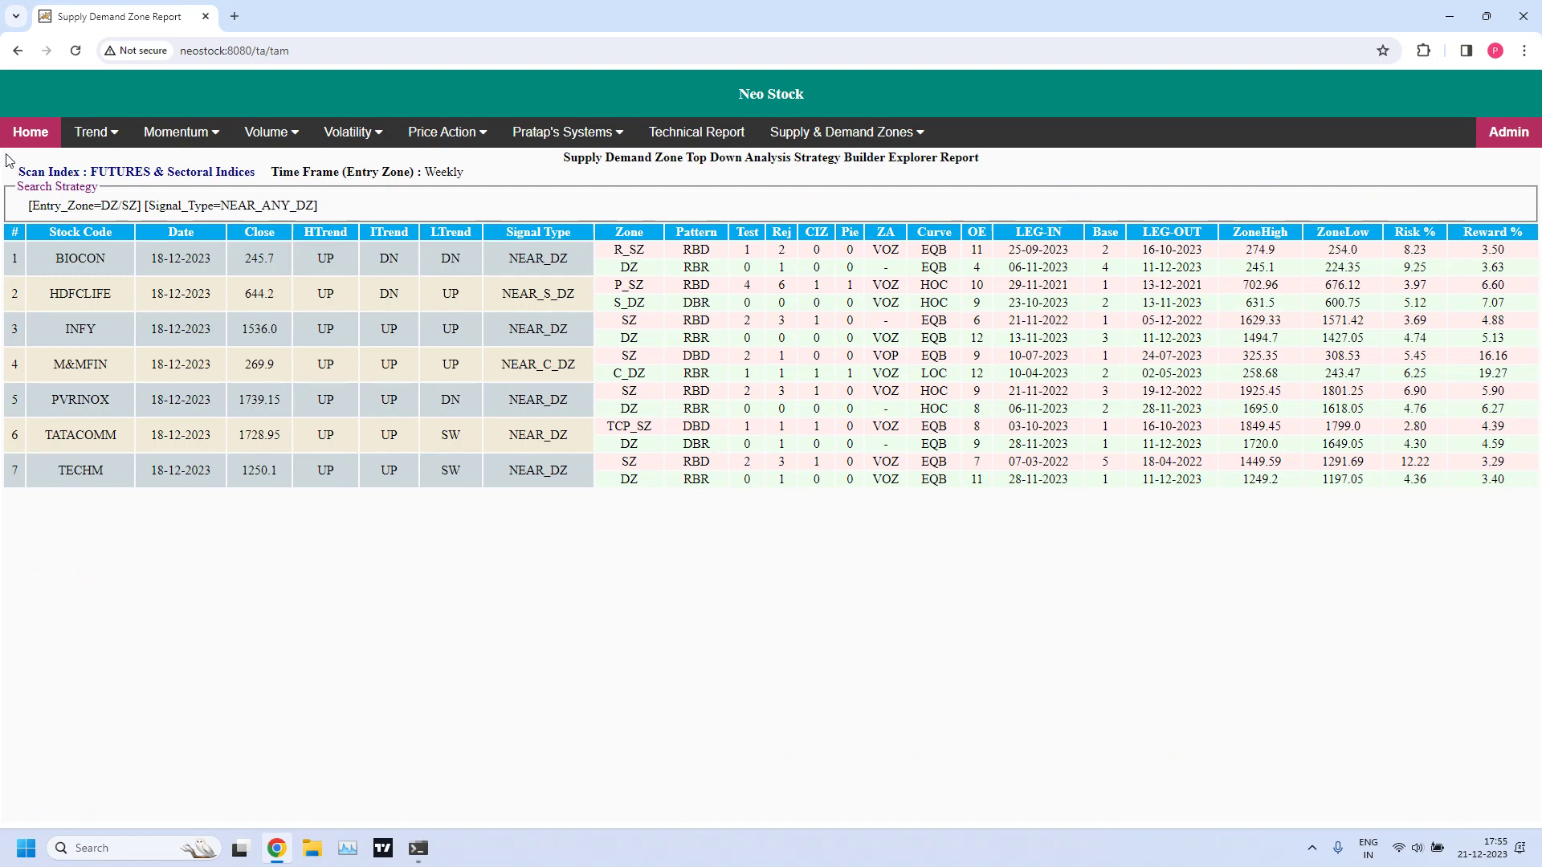
Step: Return to the strategy builder and rerun the weekly top-down scan with the signal type set to NEAR_ANY_SZ
{"action": "right_click", "coordinate": [19, 51]}
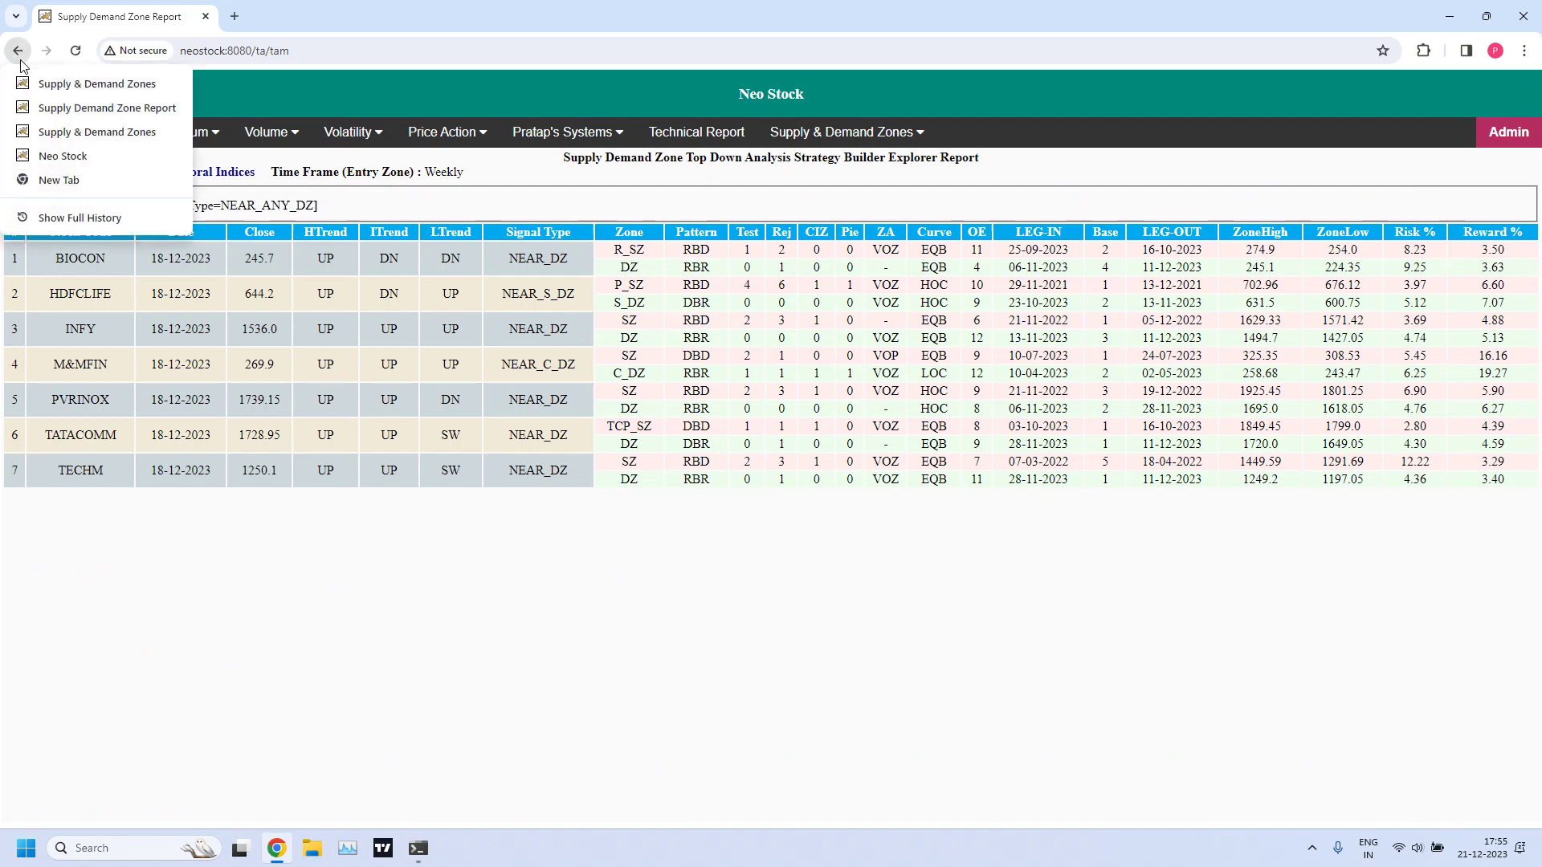
{"action": "left_click", "coordinate": [48, 84]}
{"action": "left_click", "coordinate": [118, 207]}
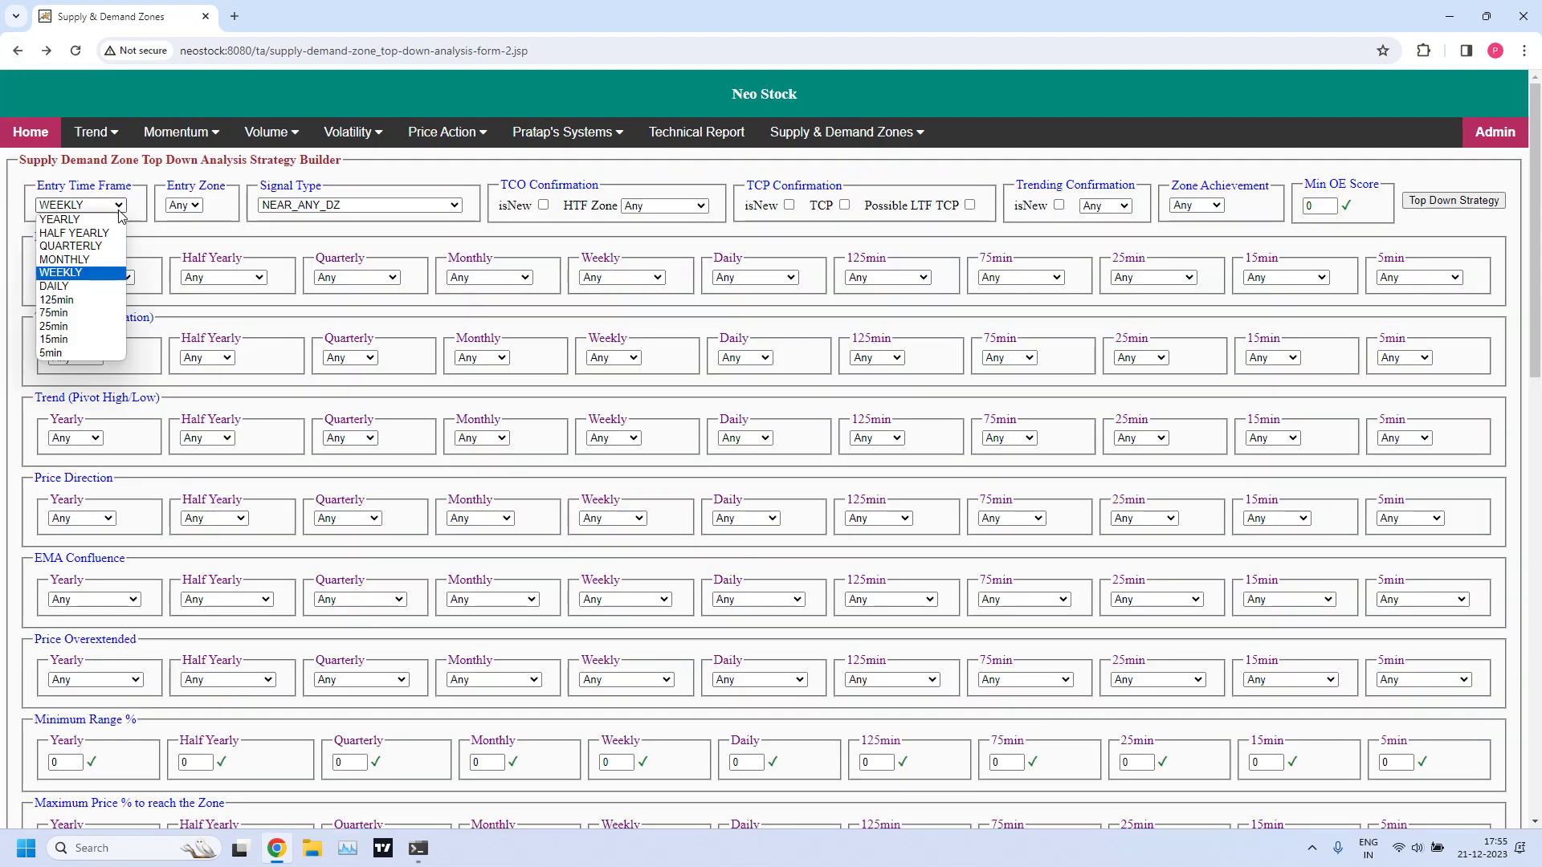
{"action": "left_click", "coordinate": [119, 207]}
{"action": "left_click", "coordinate": [456, 206]}
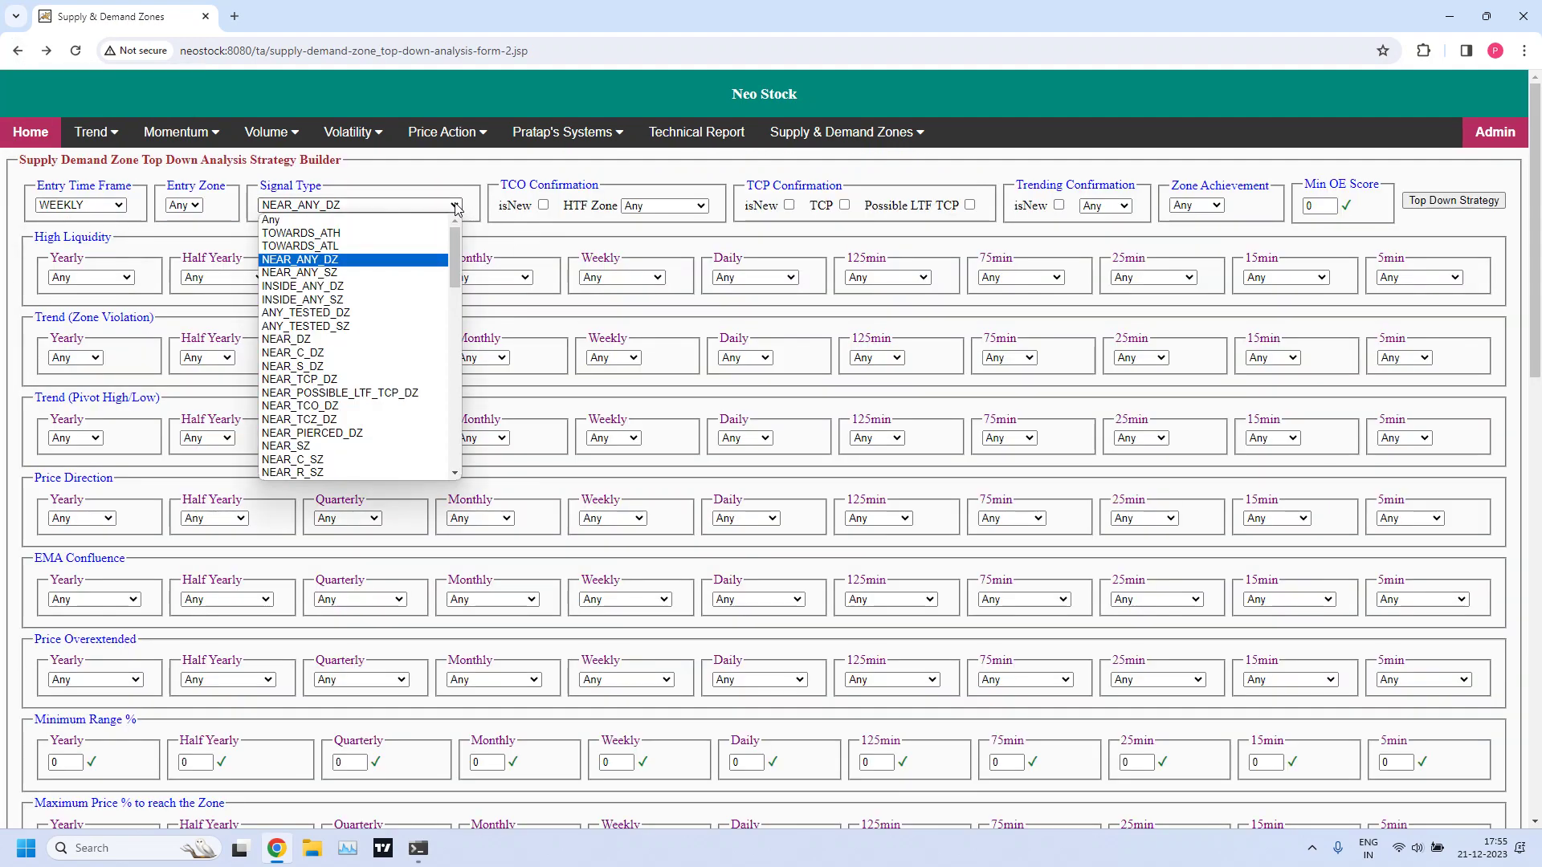
{"action": "left_click", "coordinate": [341, 273]}
{"action": "left_click", "coordinate": [1455, 203]}
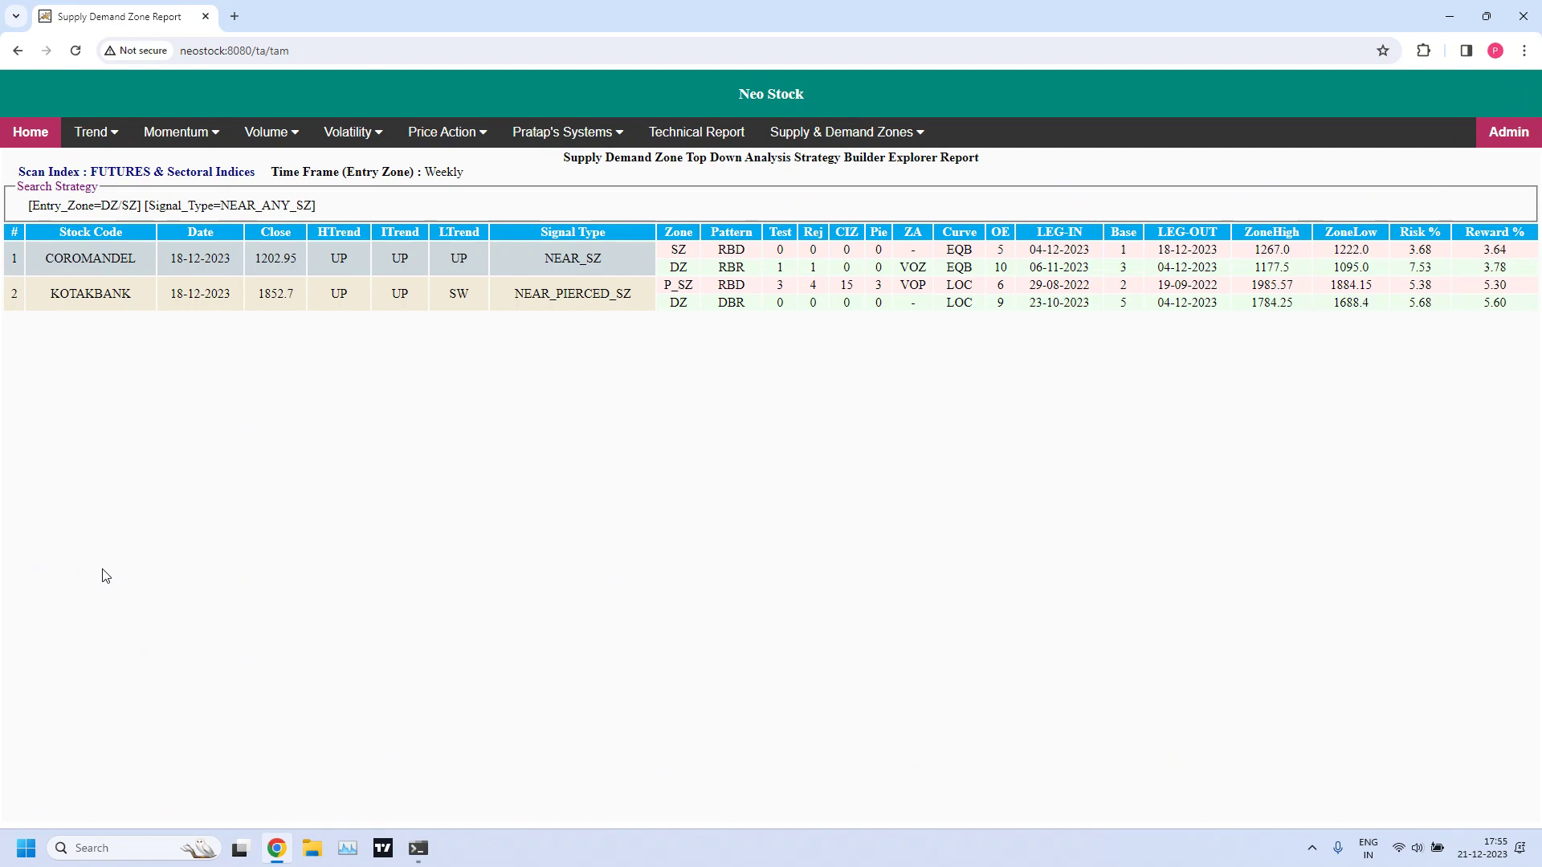
Step: Return to the strategy builder and run the top-down scan with entry time frame DAILY and signal type NEAR_ANY_DZ
{"action": "left_click", "coordinate": [17, 53]}
{"action": "left_click", "coordinate": [118, 207]}
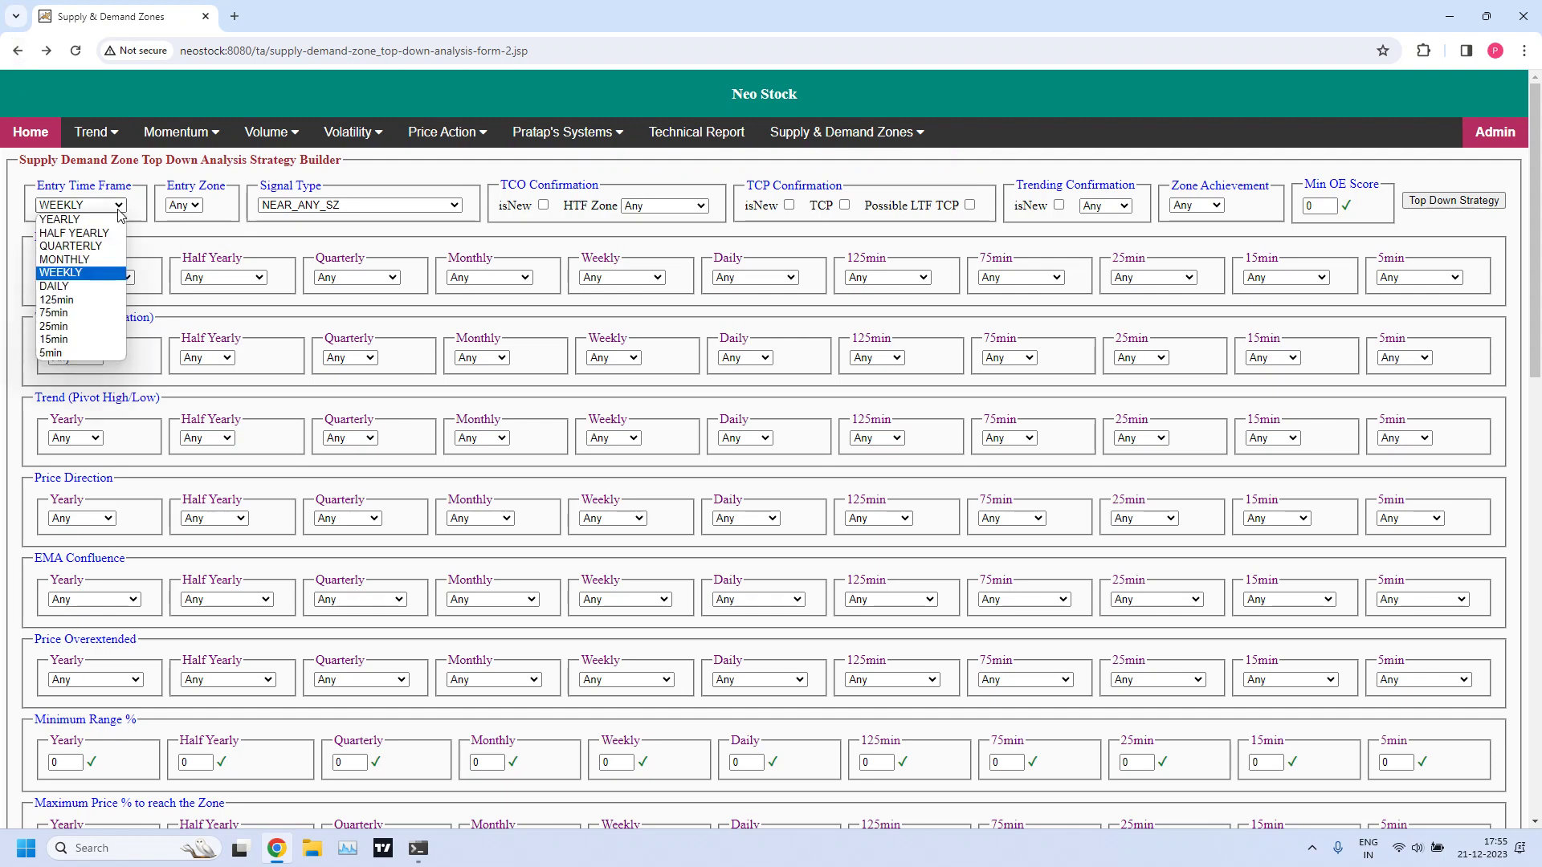
{"action": "left_click", "coordinate": [73, 289]}
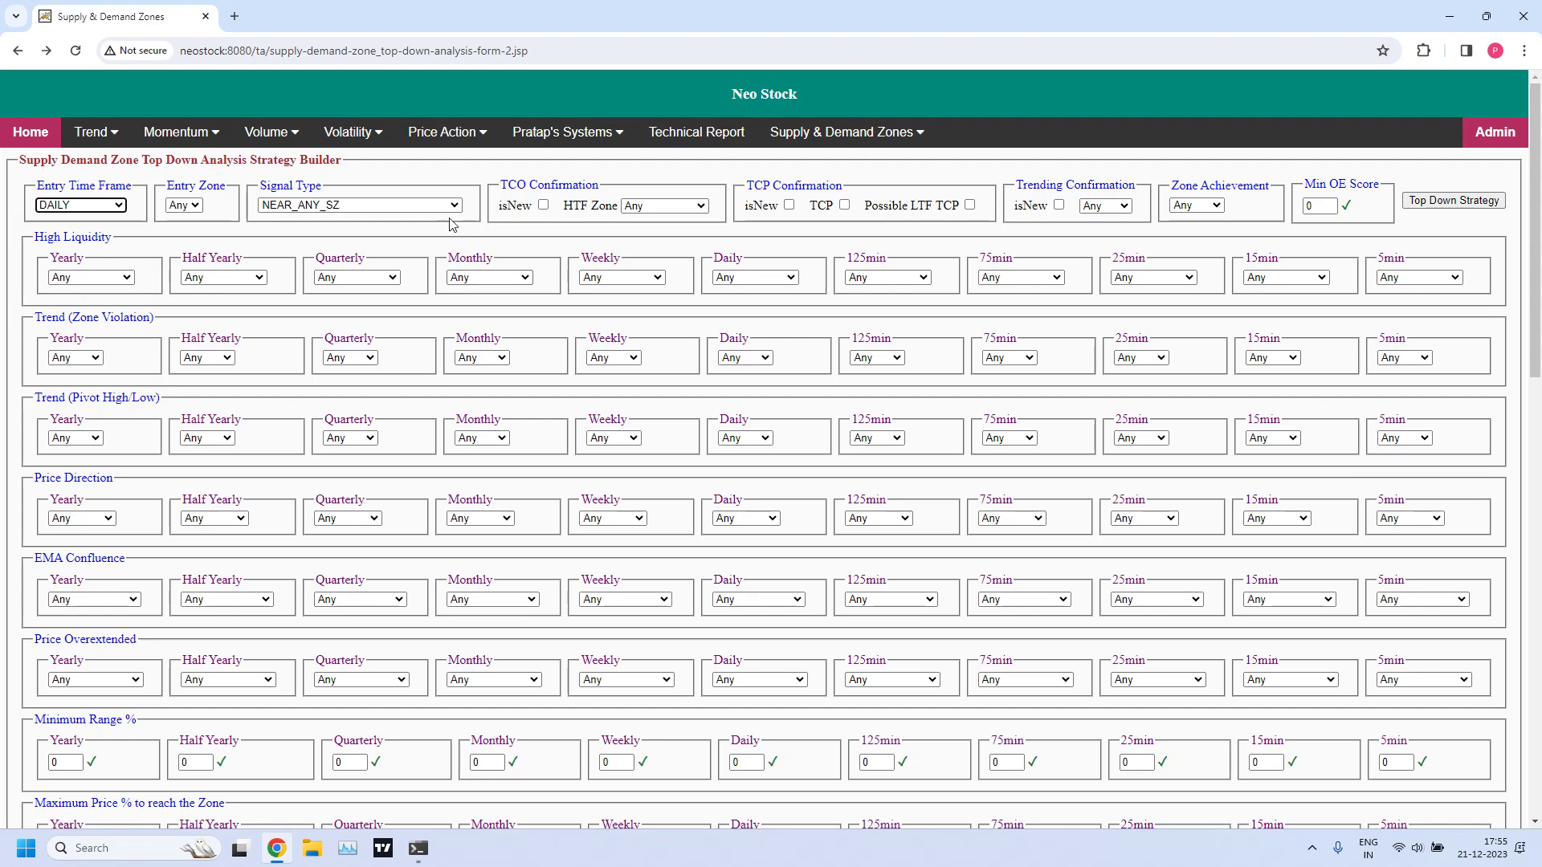
{"action": "left_click", "coordinate": [432, 207]}
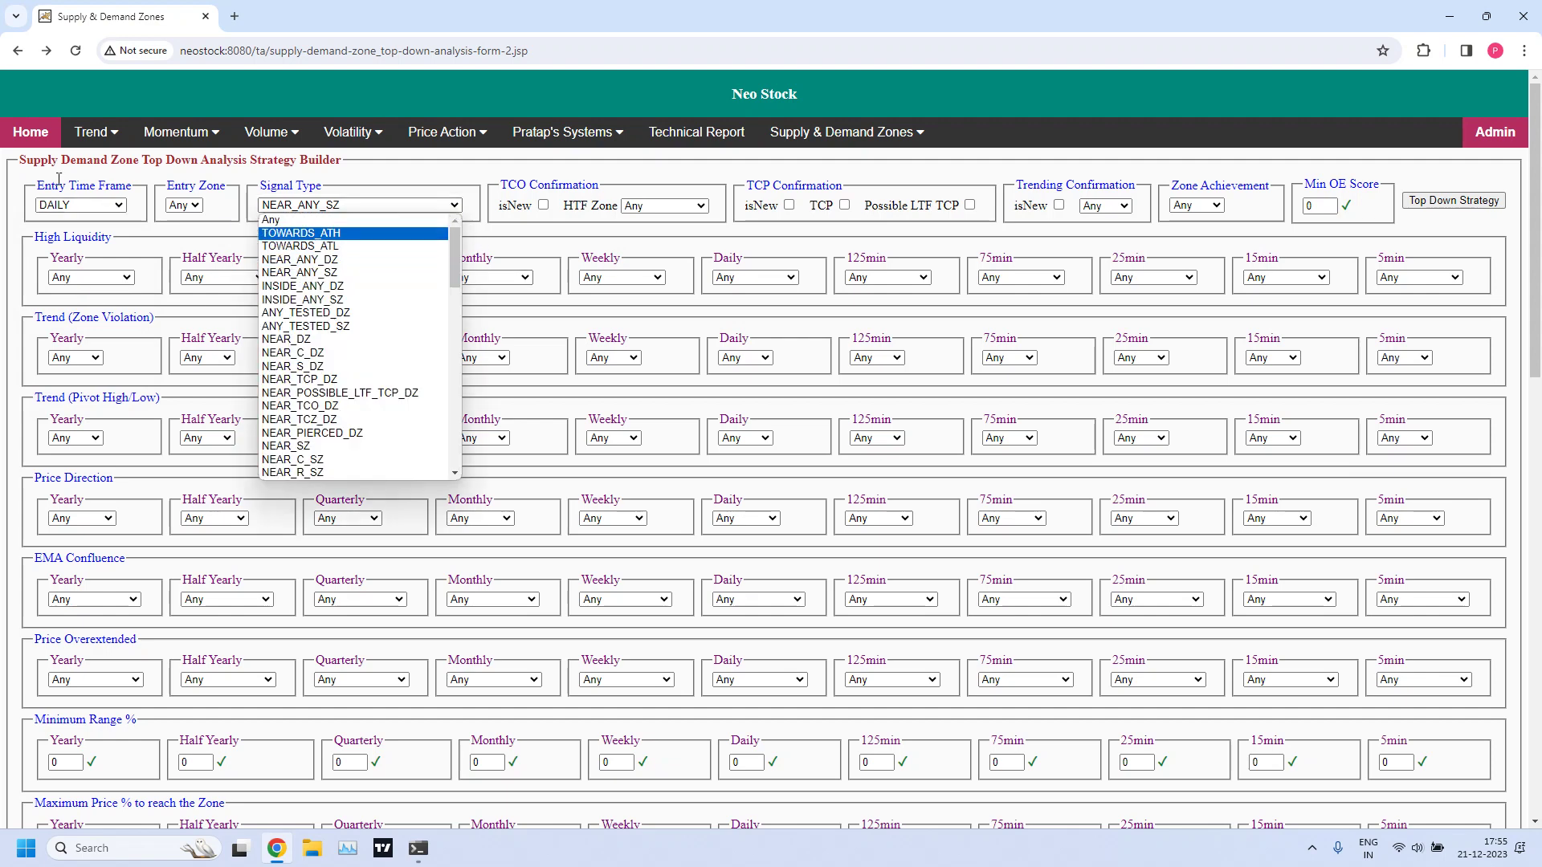
{"action": "left_click", "coordinate": [117, 207]}
{"action": "left_click", "coordinate": [117, 207]}
{"action": "left_click", "coordinate": [442, 206]}
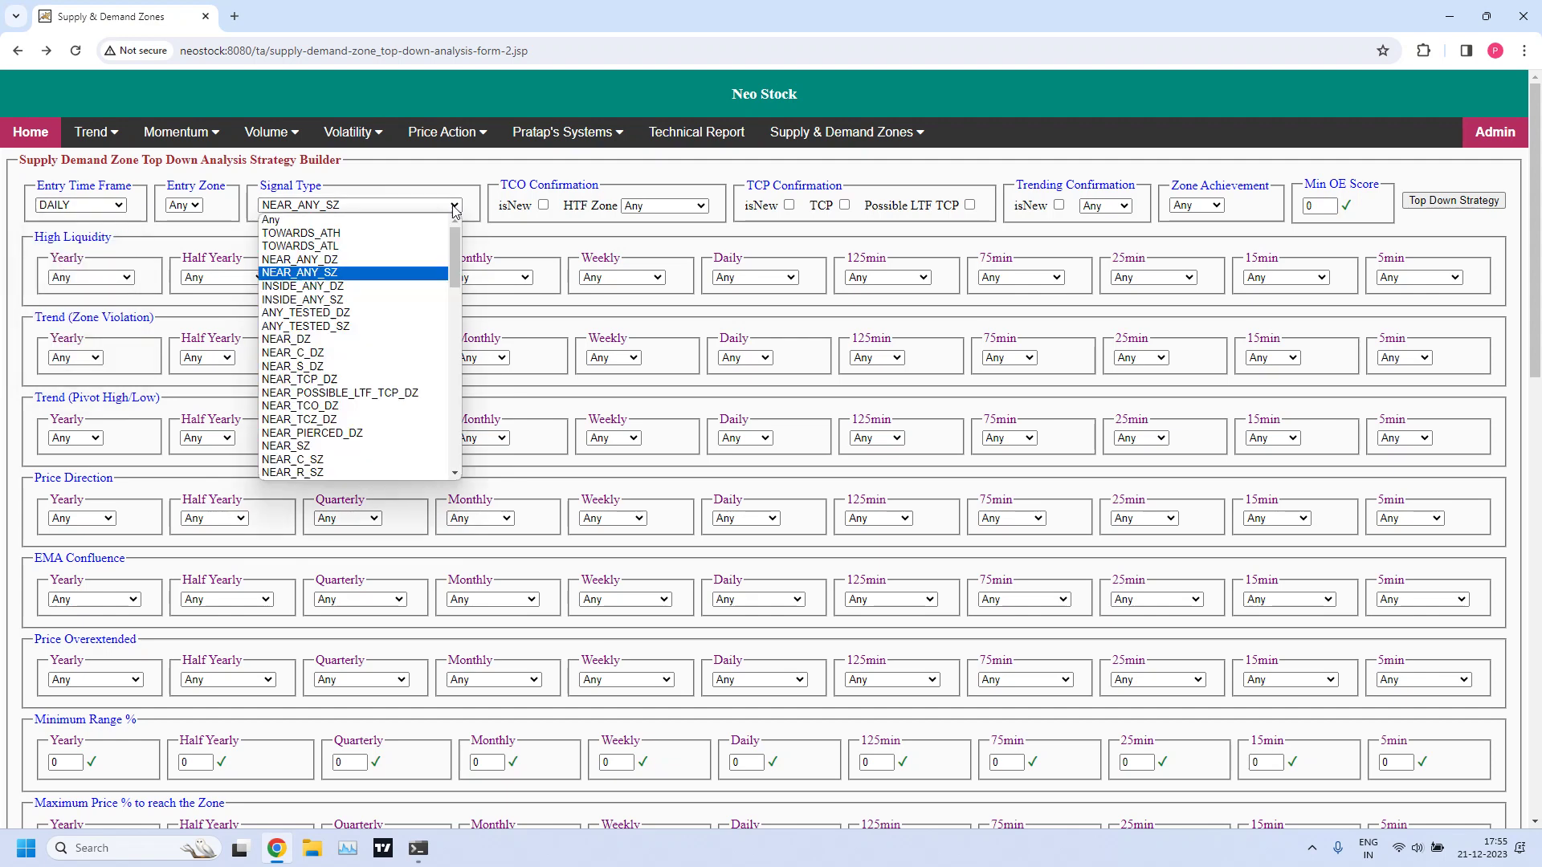
{"action": "left_click", "coordinate": [329, 262]}
{"action": "left_click", "coordinate": [1435, 206]}
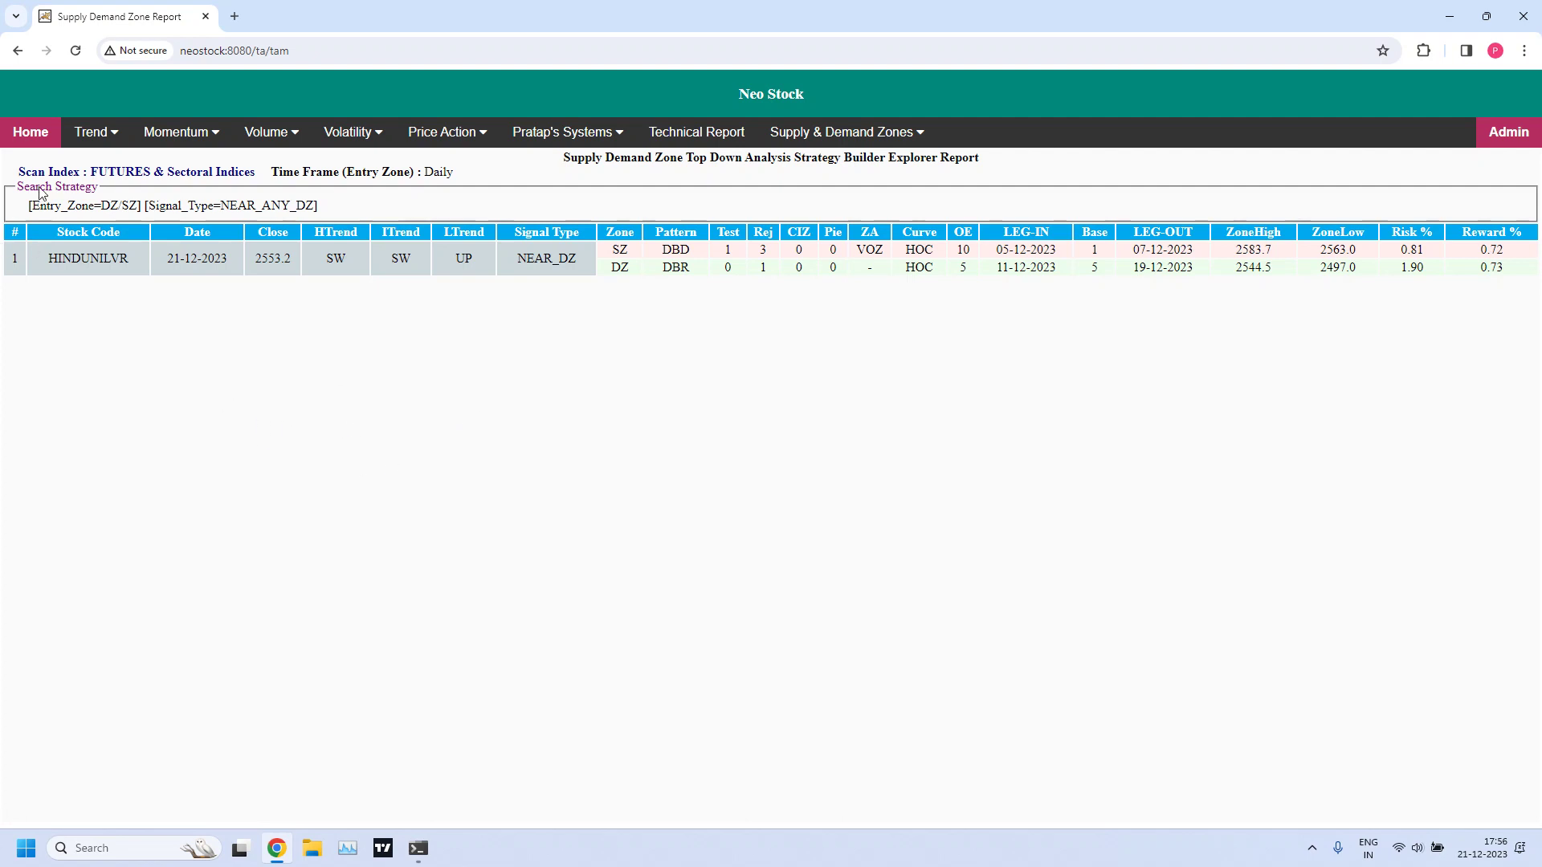
Step: Return to the strategy builder and rerun the daily top-down scan with the signal type set to NEAR_ANY_SZ
{"action": "left_click", "coordinate": [17, 51]}
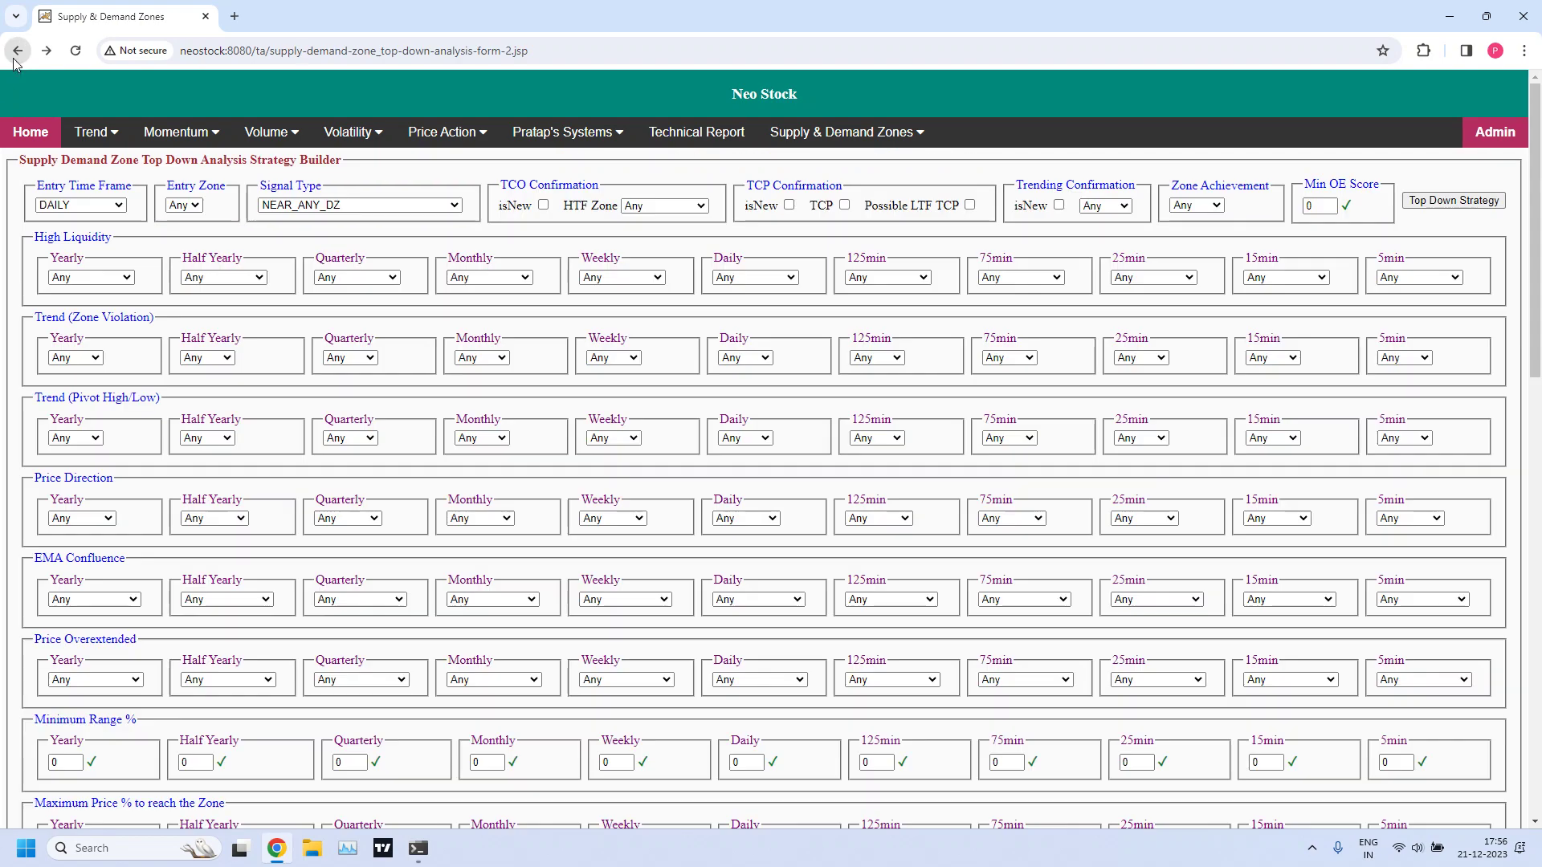
{"action": "left_click", "coordinate": [119, 206]}
{"action": "left_click", "coordinate": [120, 208]}
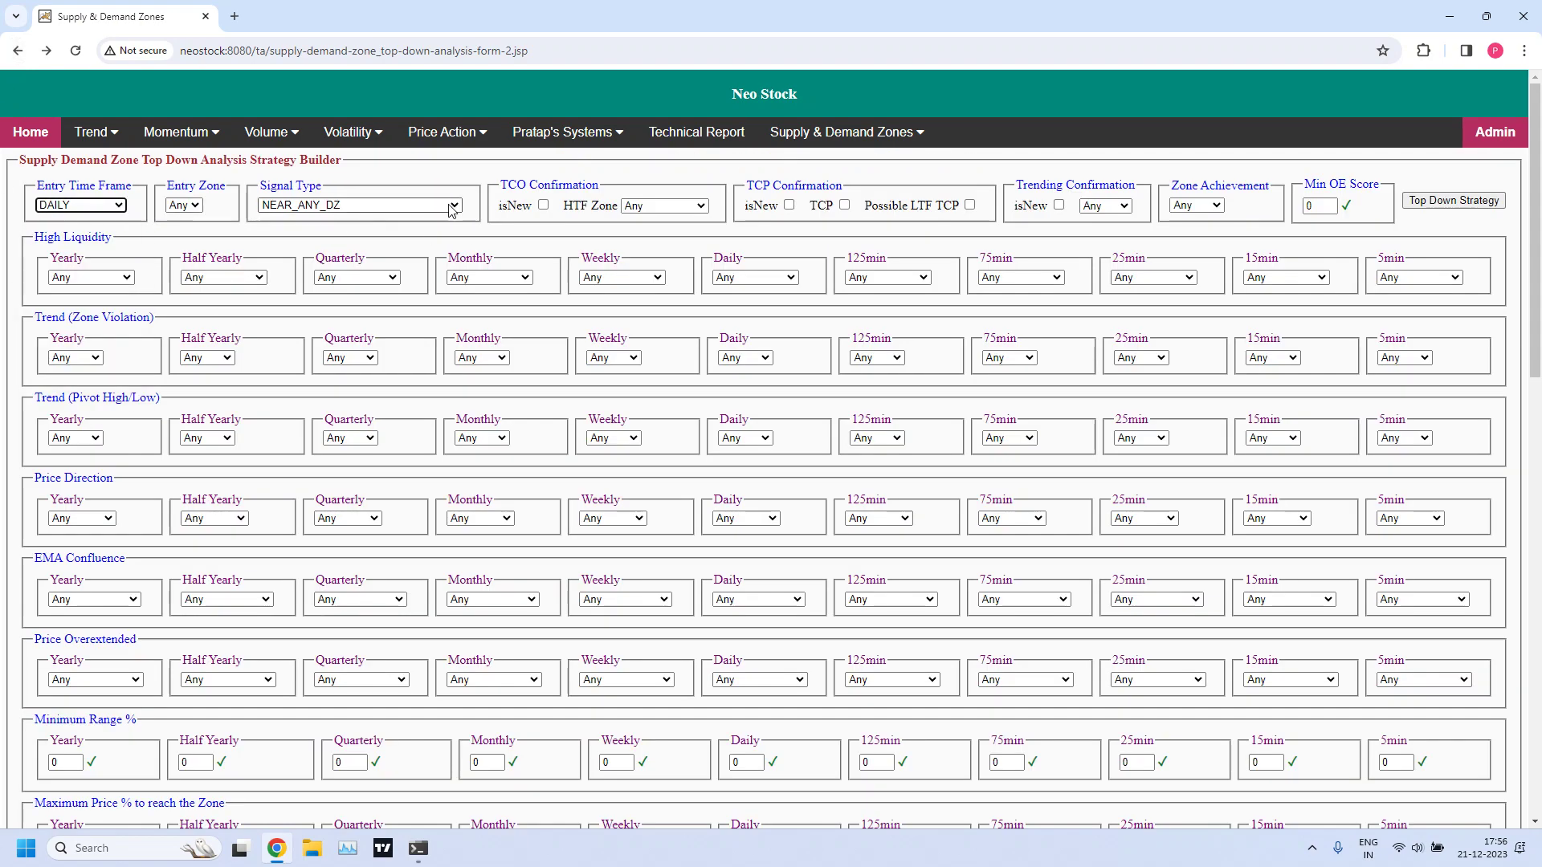
{"action": "left_click", "coordinate": [369, 205]}
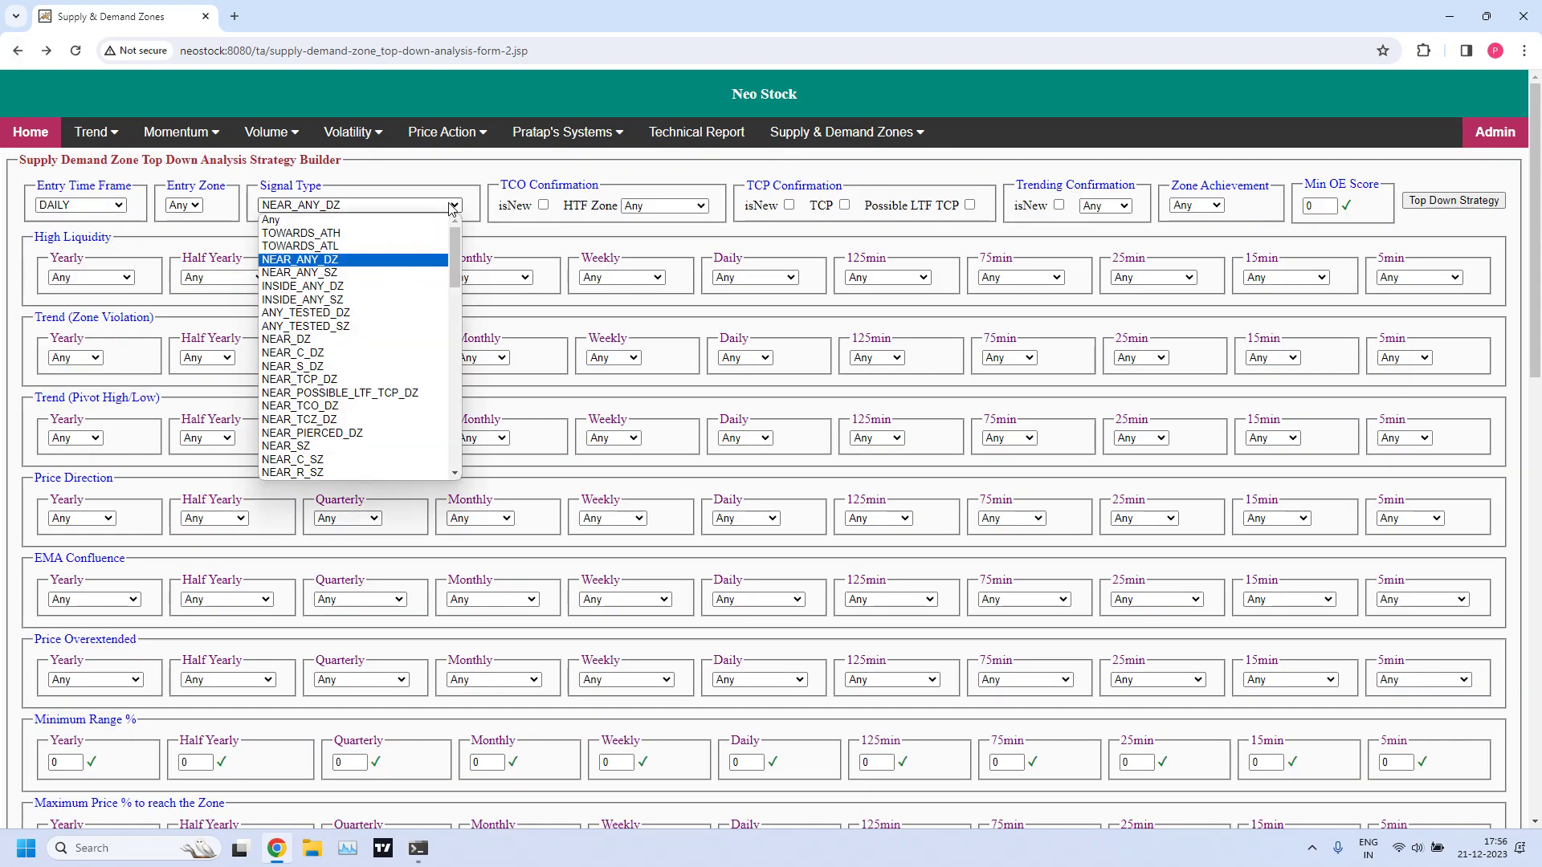
{"action": "left_click", "coordinate": [359, 274]}
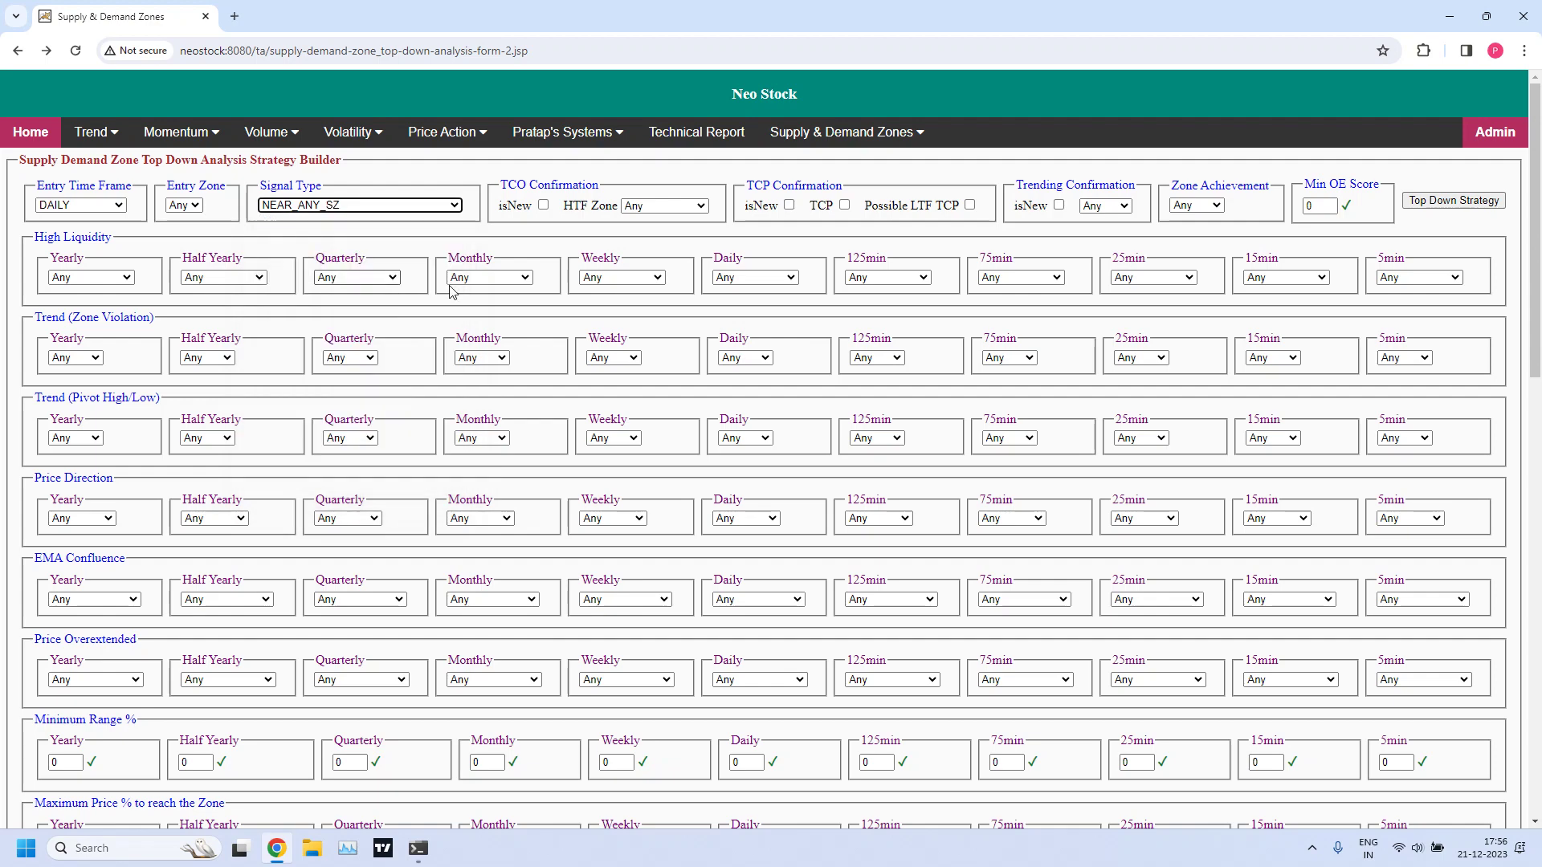
{"action": "left_click", "coordinate": [1437, 203]}
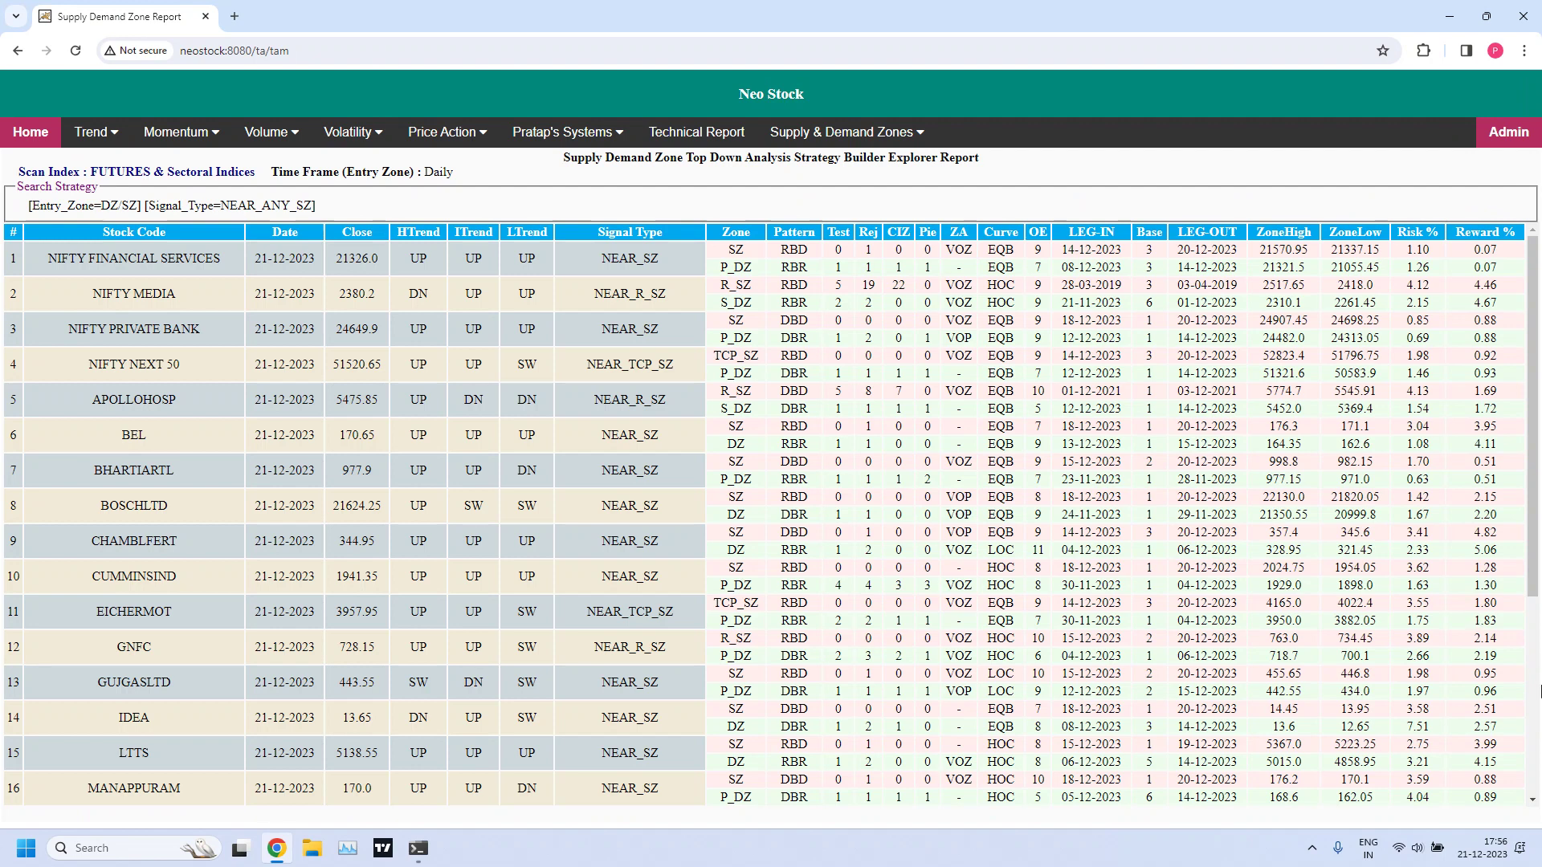
Step: Look through the daily supply zone report and examine the zone types and test values of NIFTY MEDIA, NIFTY NEXT 50 and APOLLOHOSP
{"action": "scroll", "coordinate": [1539, 707], "scroll_direction": "down", "scroll_amount": 4}
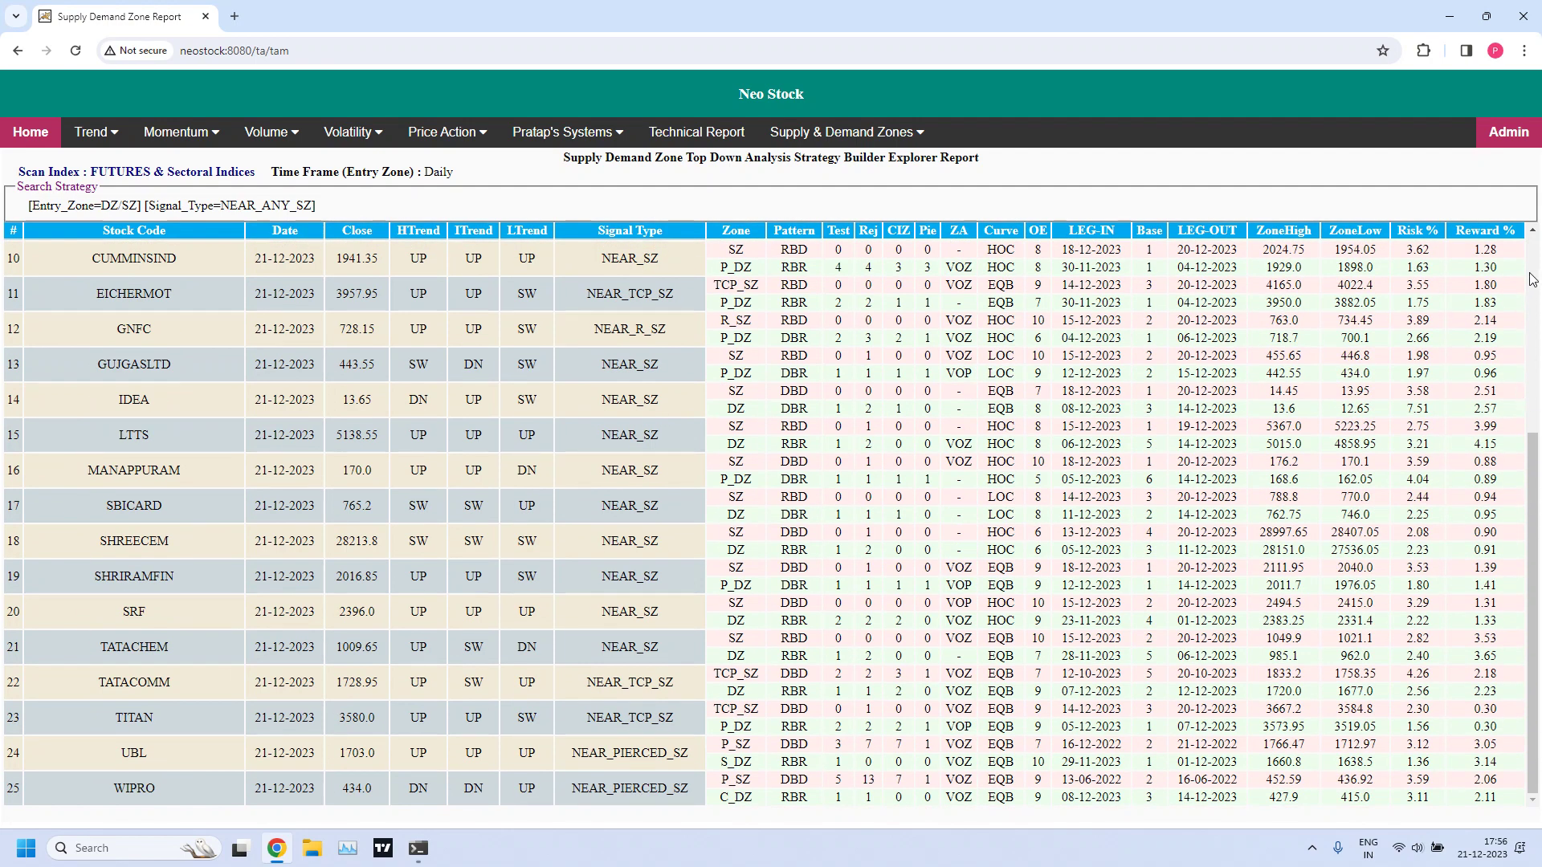
{"action": "scroll", "coordinate": [1537, 265], "scroll_direction": "up", "scroll_amount": 1}
{"action": "scroll", "coordinate": [1537, 265], "scroll_direction": "up", "scroll_amount": 4}
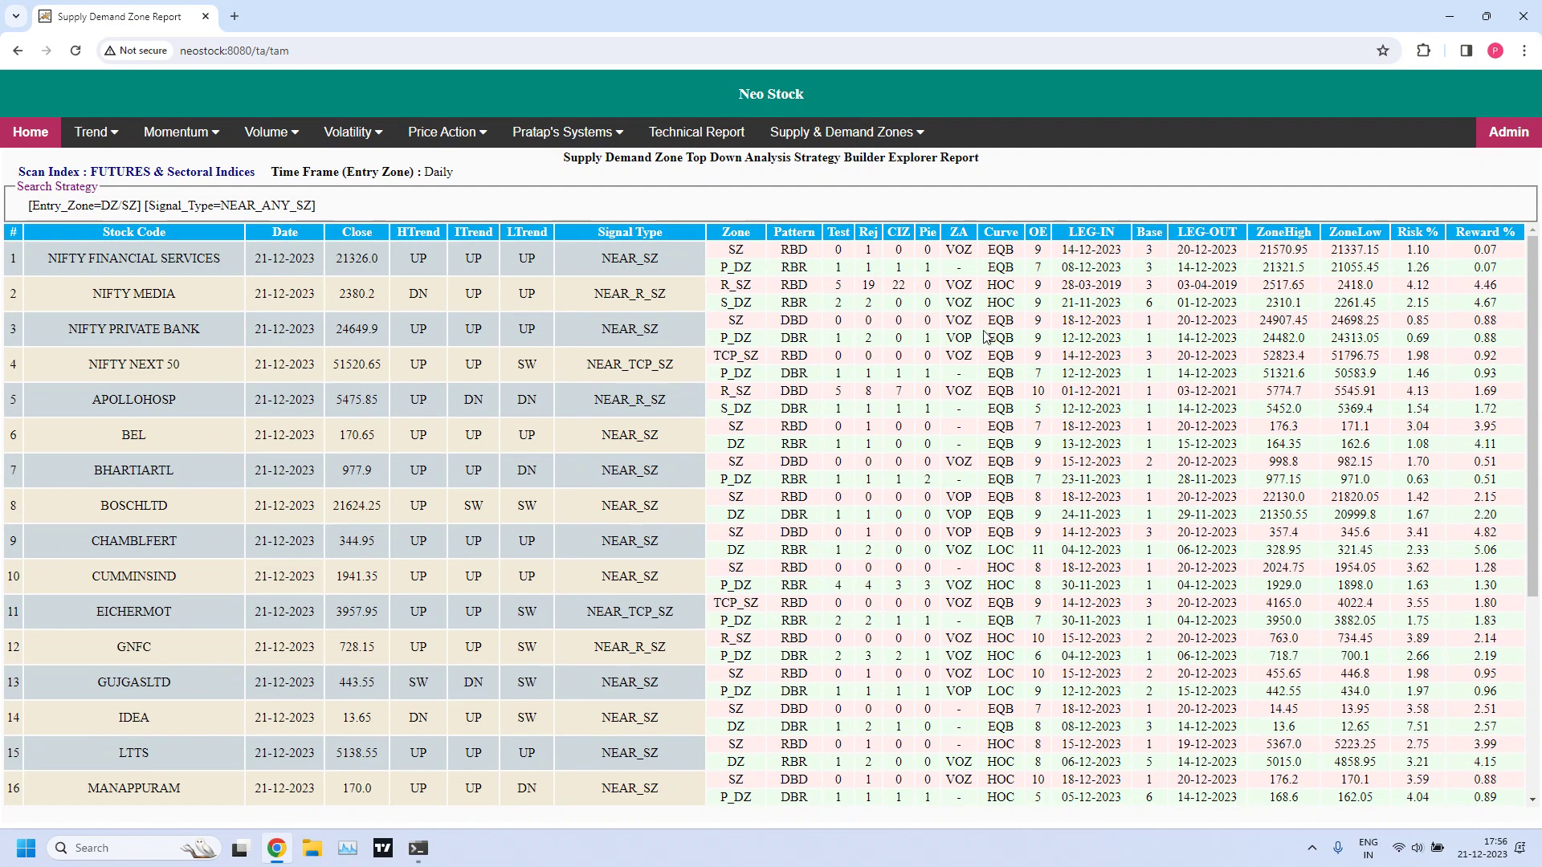
{"action": "double_click", "coordinate": [737, 285]}
{"action": "left_click_drag", "start_coordinate": [717, 354], "coordinate": [763, 362]}
{"action": "left_click", "coordinate": [763, 363]}
{"action": "left_click_drag", "start_coordinate": [722, 393], "coordinate": [755, 399]}
{"action": "left_click_drag", "start_coordinate": [831, 394], "coordinate": [849, 396]}
{"action": "left_click", "coordinate": [732, 391]}
{"action": "left_click_drag", "start_coordinate": [721, 392], "coordinate": [759, 412]}
{"action": "left_click", "coordinate": [849, 409]}
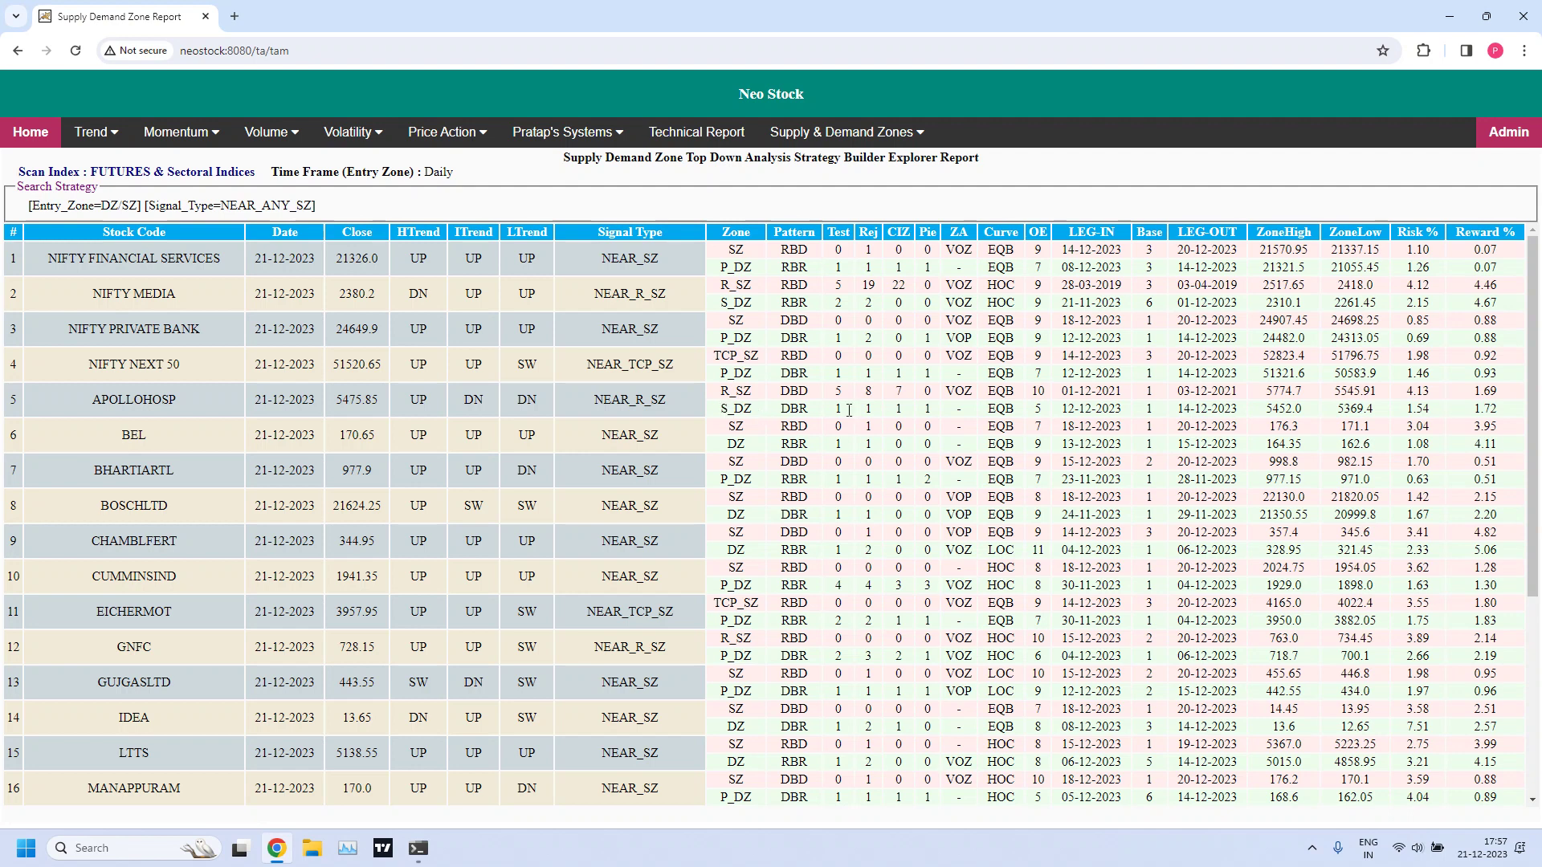
{"action": "double_click", "coordinate": [928, 409]}
{"action": "left_click_drag", "start_coordinate": [725, 409], "coordinate": [930, 411]}
{"action": "left_click", "coordinate": [726, 394]}
{"action": "left_click_drag", "start_coordinate": [725, 395], "coordinate": [755, 397]}
Step: Examine the supply zone entries of EICHERMOT, GNFC, SHRIRAMFIN, TATACOMM and TITAN in the daily report
{"action": "left_click", "coordinate": [717, 606]}
{"action": "left_click_drag", "start_coordinate": [713, 602], "coordinate": [760, 612]}
{"action": "left_click_drag", "start_coordinate": [721, 639], "coordinate": [755, 647]}
{"action": "scroll", "coordinate": [747, 673], "scroll_direction": "down", "scroll_amount": 3}
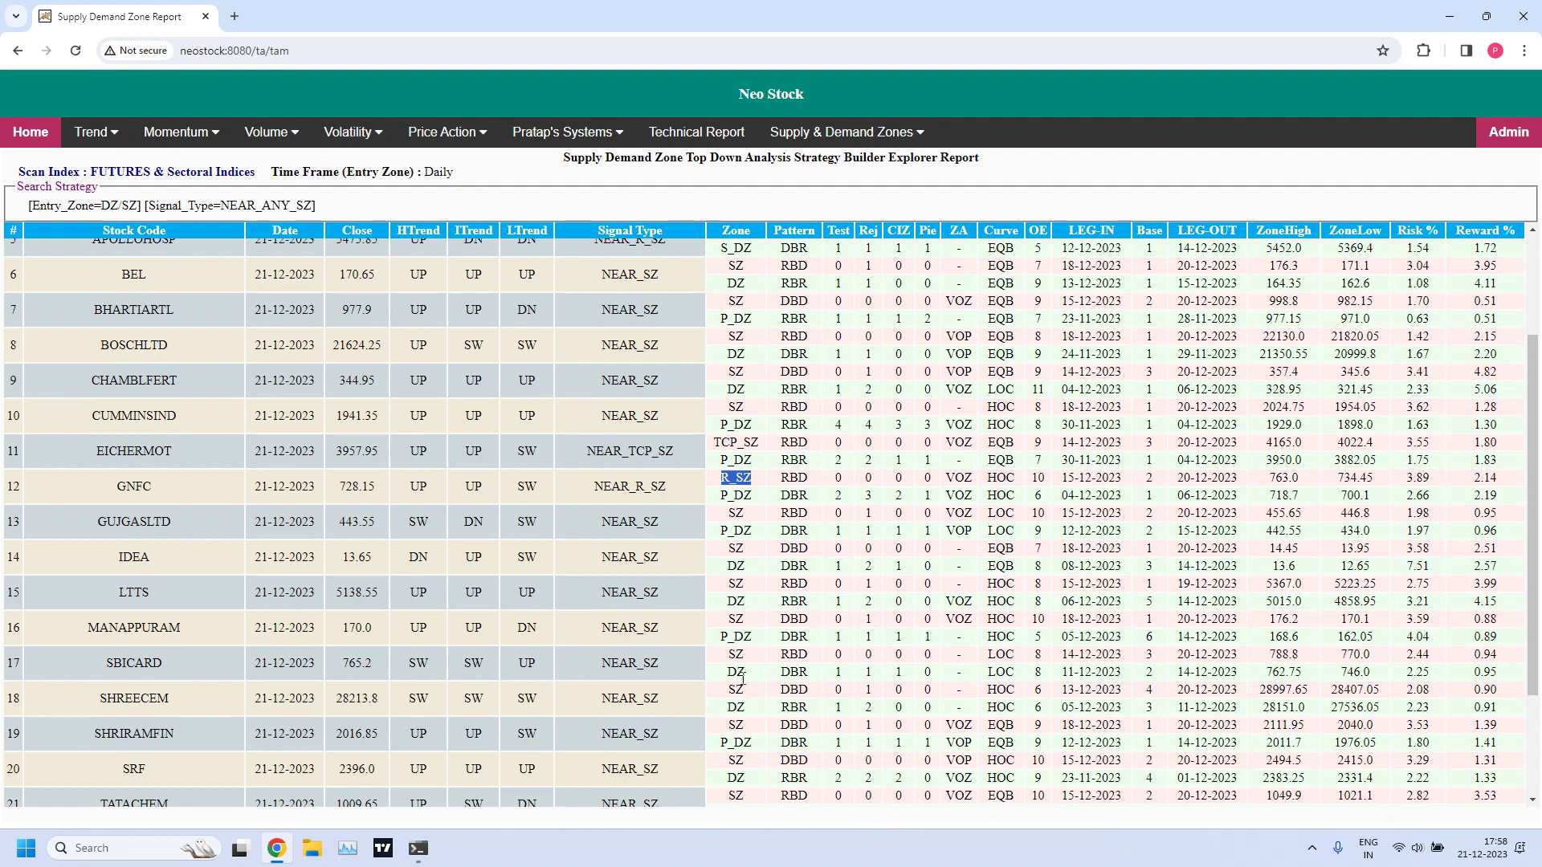
{"action": "double_click", "coordinate": [735, 726]}
{"action": "scroll", "coordinate": [753, 650], "scroll_direction": "down", "scroll_amount": 2}
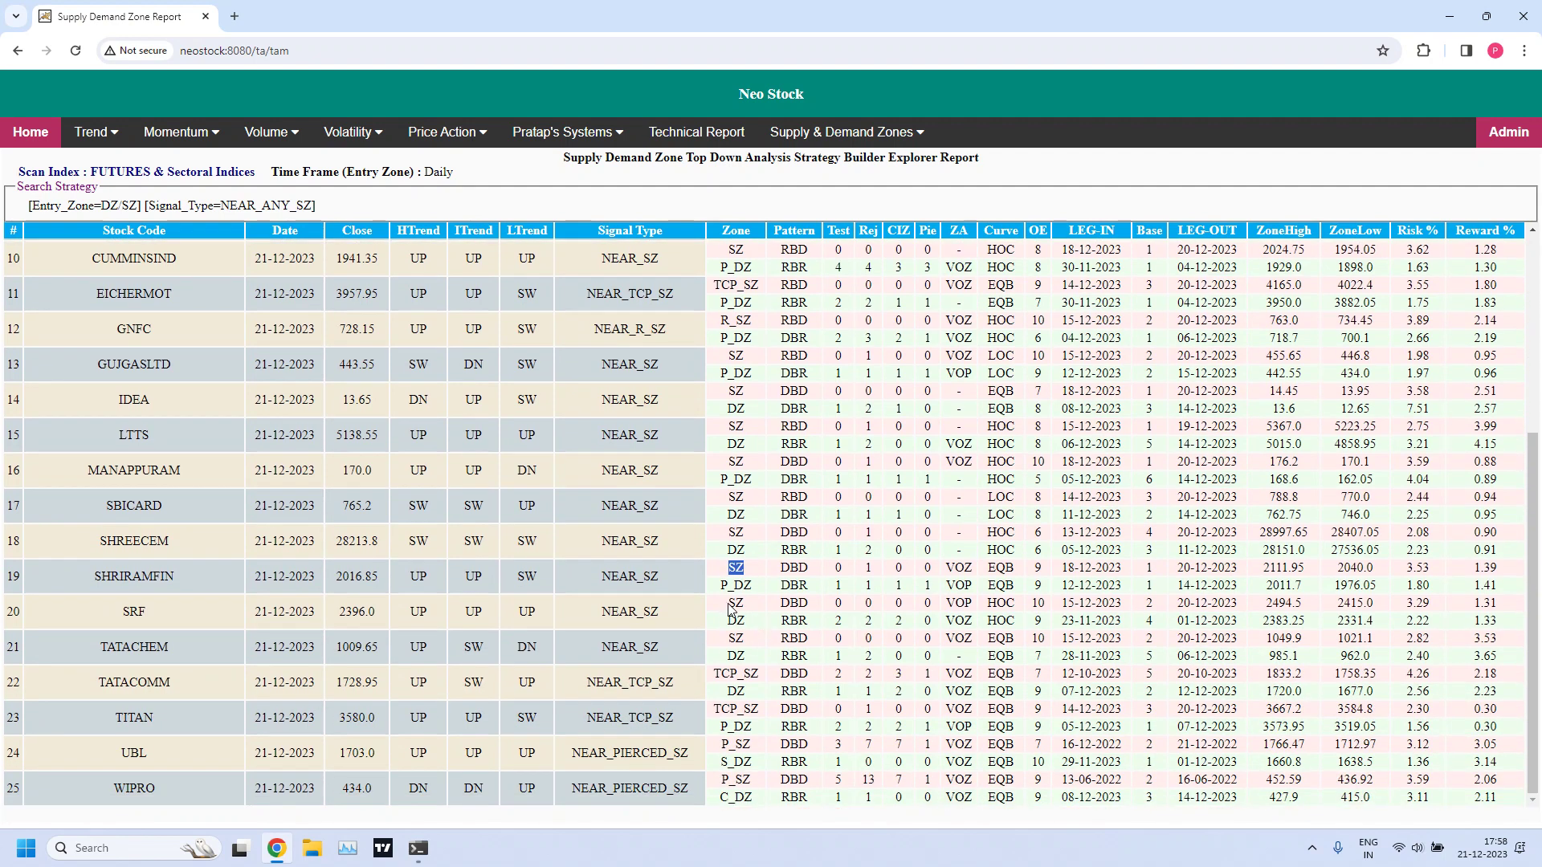
{"action": "left_click", "coordinate": [719, 675]}
{"action": "left_click_drag", "start_coordinate": [719, 675], "coordinate": [934, 679]}
{"action": "double_click", "coordinate": [929, 676]}
{"action": "left_click_drag", "start_coordinate": [720, 710], "coordinate": [762, 717]}
{"action": "left_click", "coordinate": [763, 725]}
Step: Return to the strategy builder and run the top-down scan with entry time frame 125min and signal type NEAR_ANY_DZ
{"action": "left_click", "coordinate": [17, 50]}
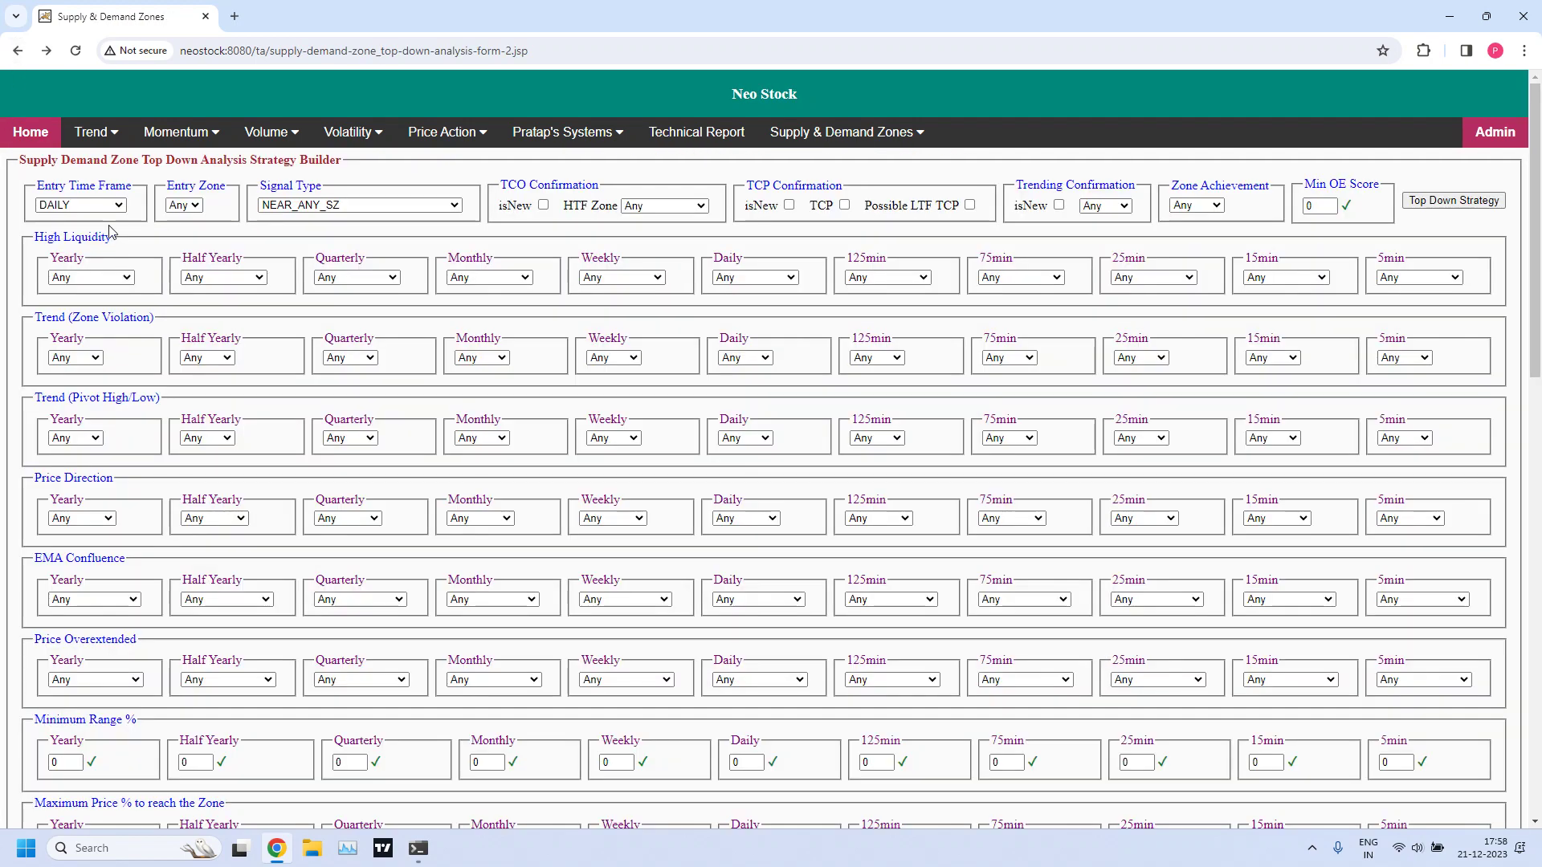
{"action": "left_click", "coordinate": [117, 205]}
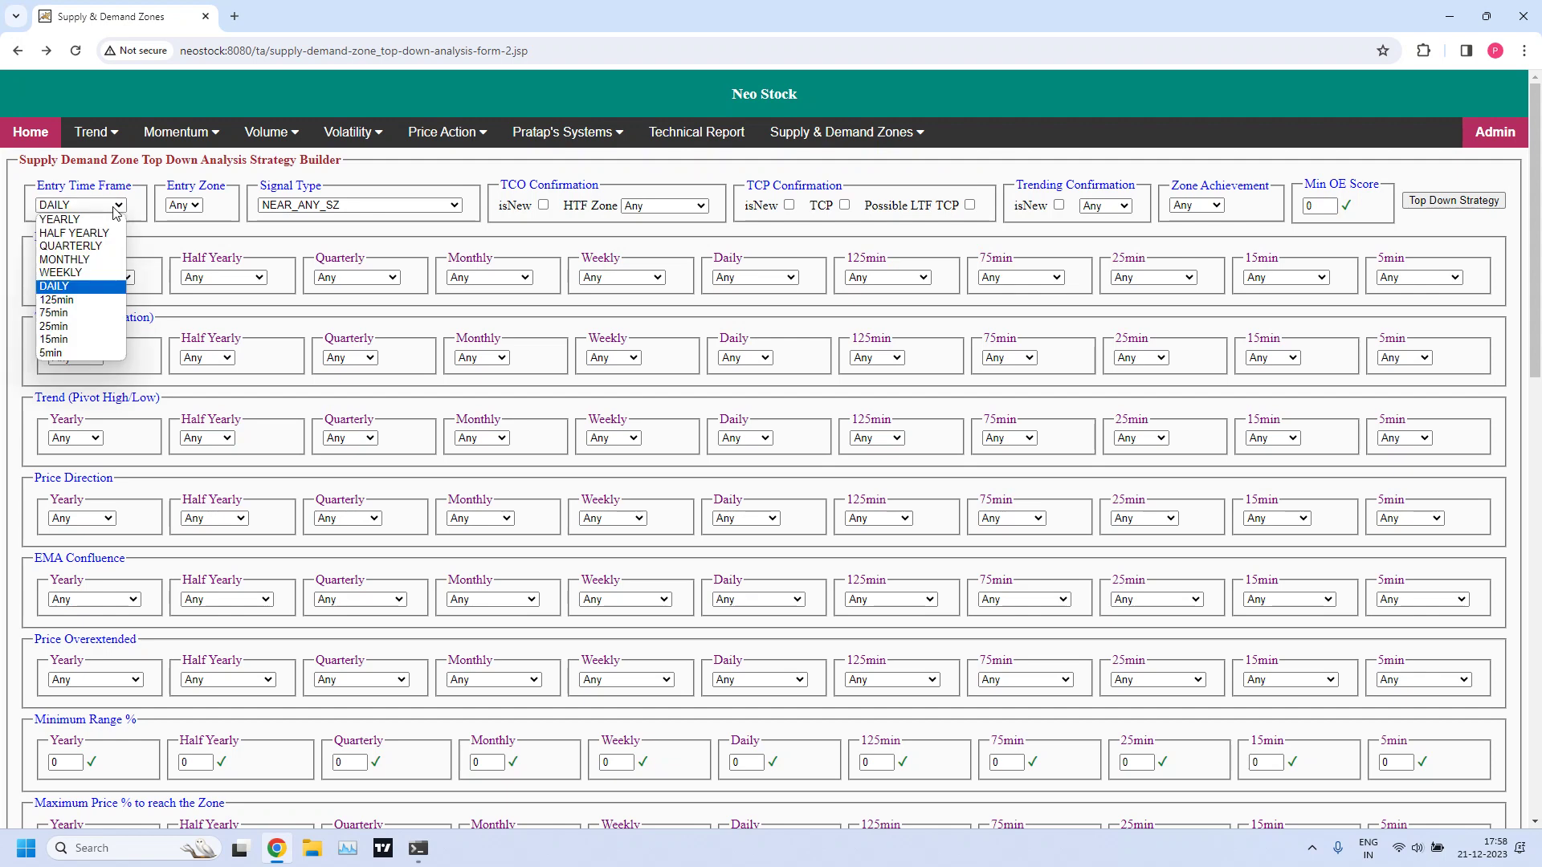
{"action": "left_click", "coordinate": [75, 302]}
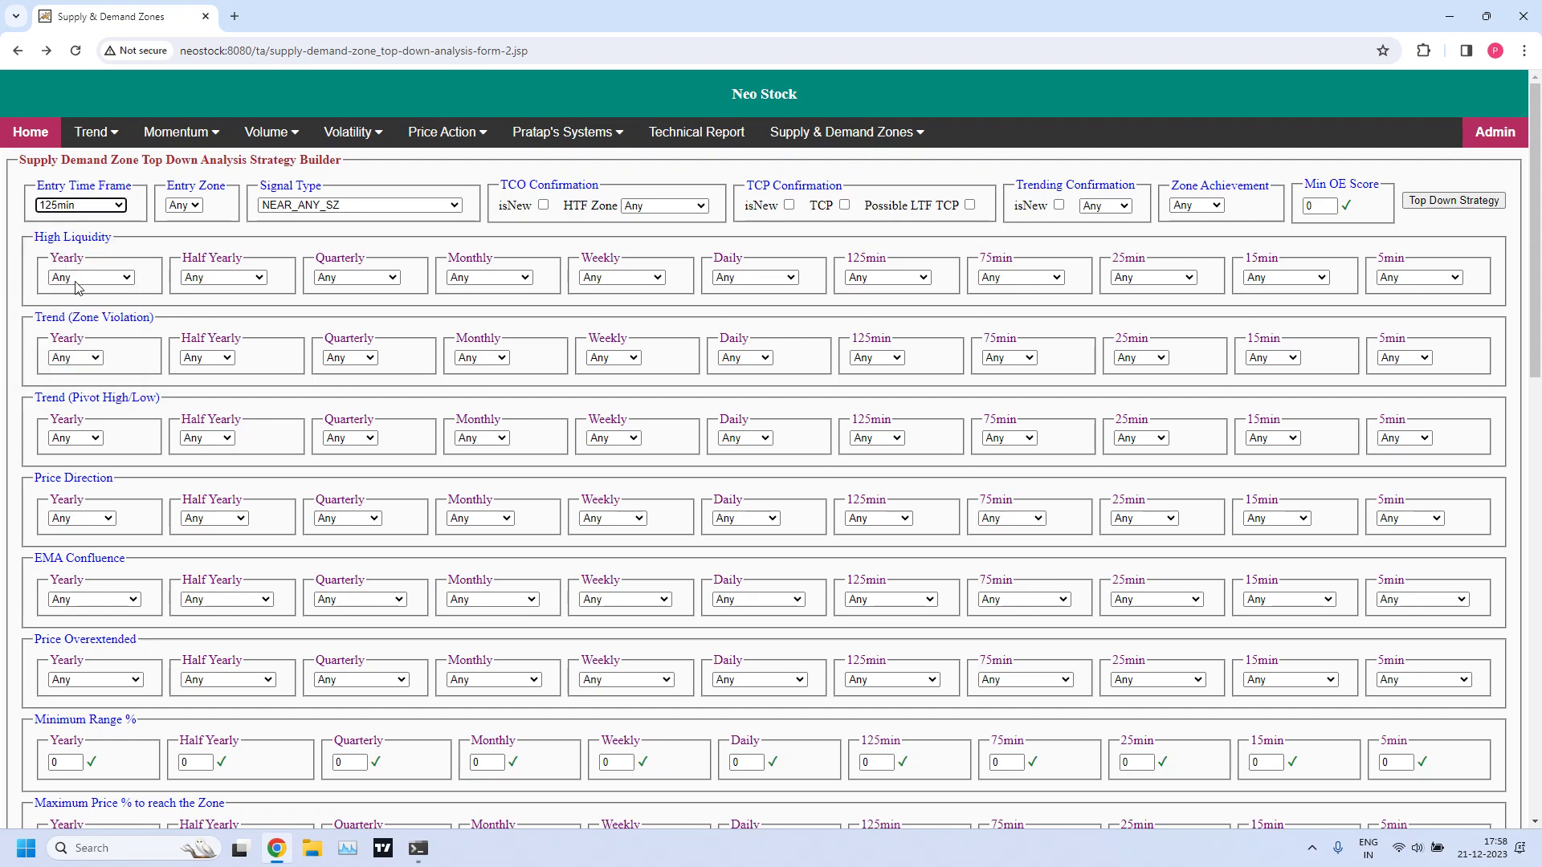
{"action": "left_click", "coordinate": [122, 207]}
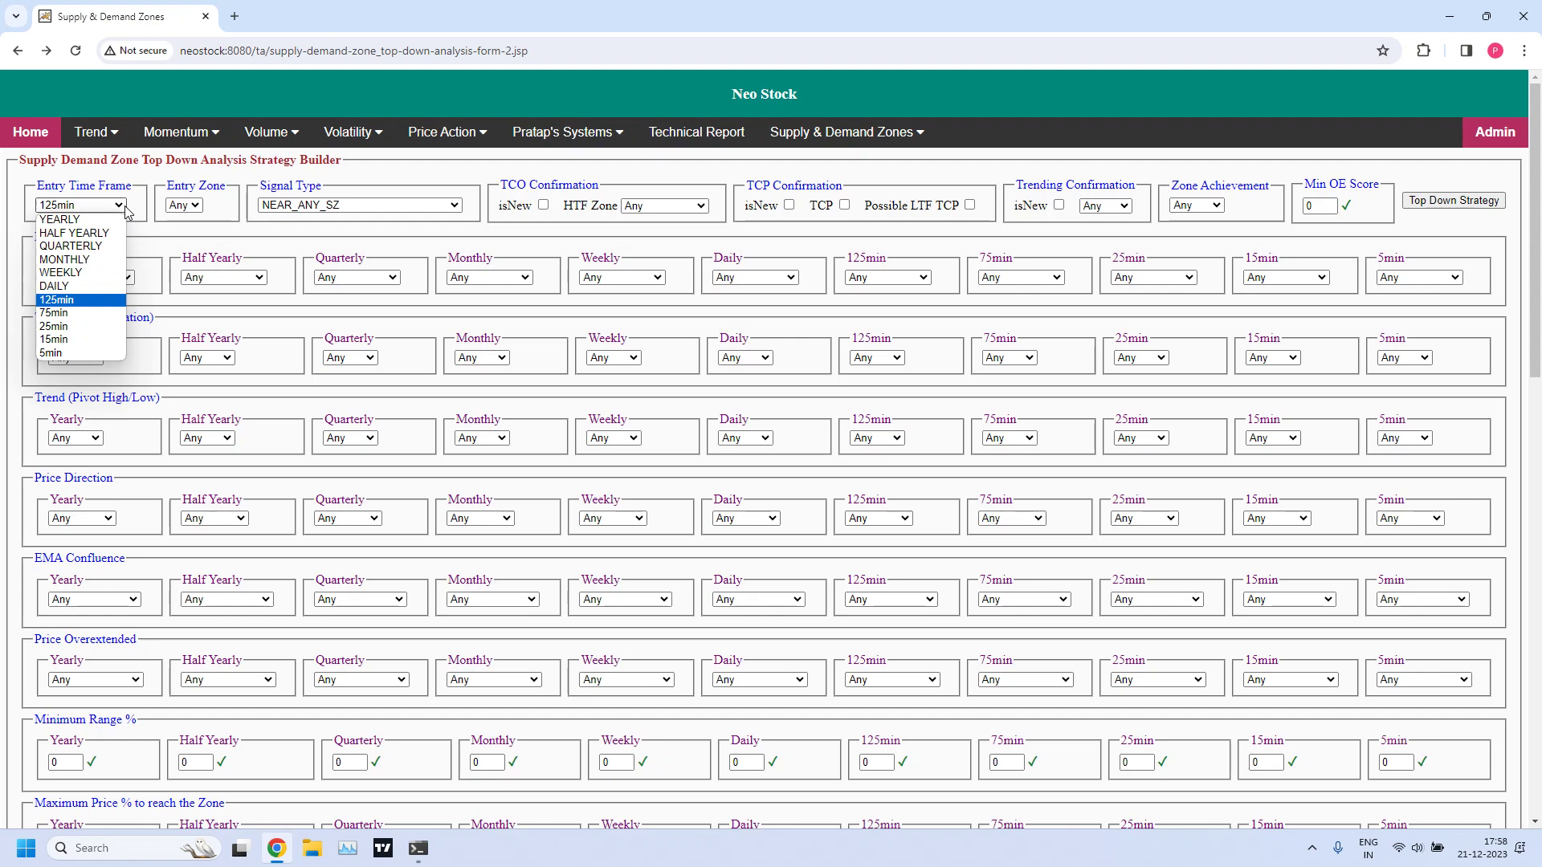
{"action": "left_click", "coordinate": [125, 211]}
{"action": "left_click", "coordinate": [448, 207]}
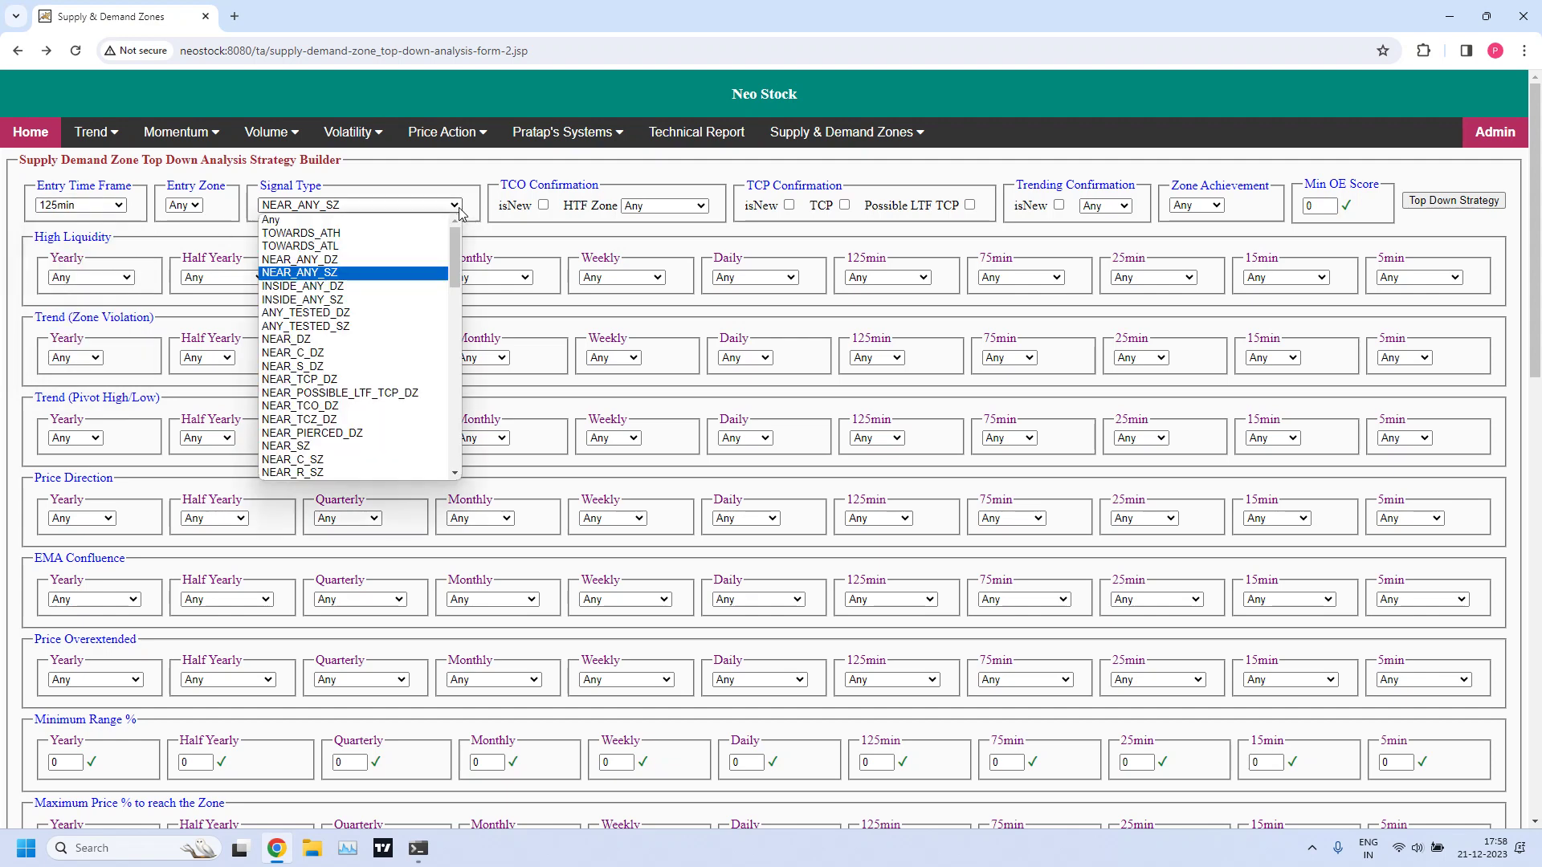
{"action": "left_click", "coordinate": [359, 258]}
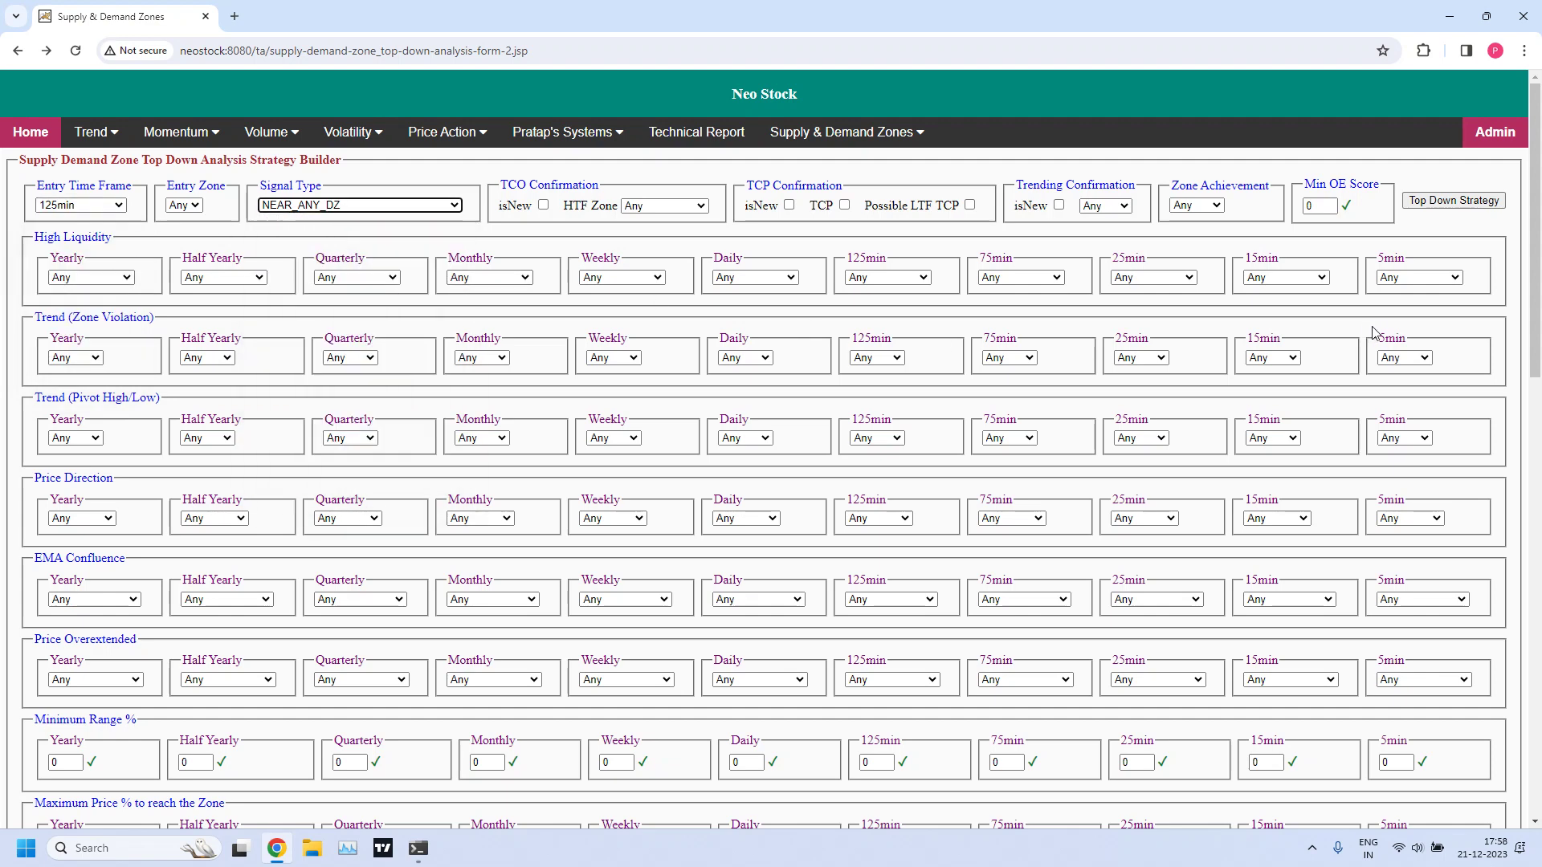
{"action": "left_click", "coordinate": [1453, 200]}
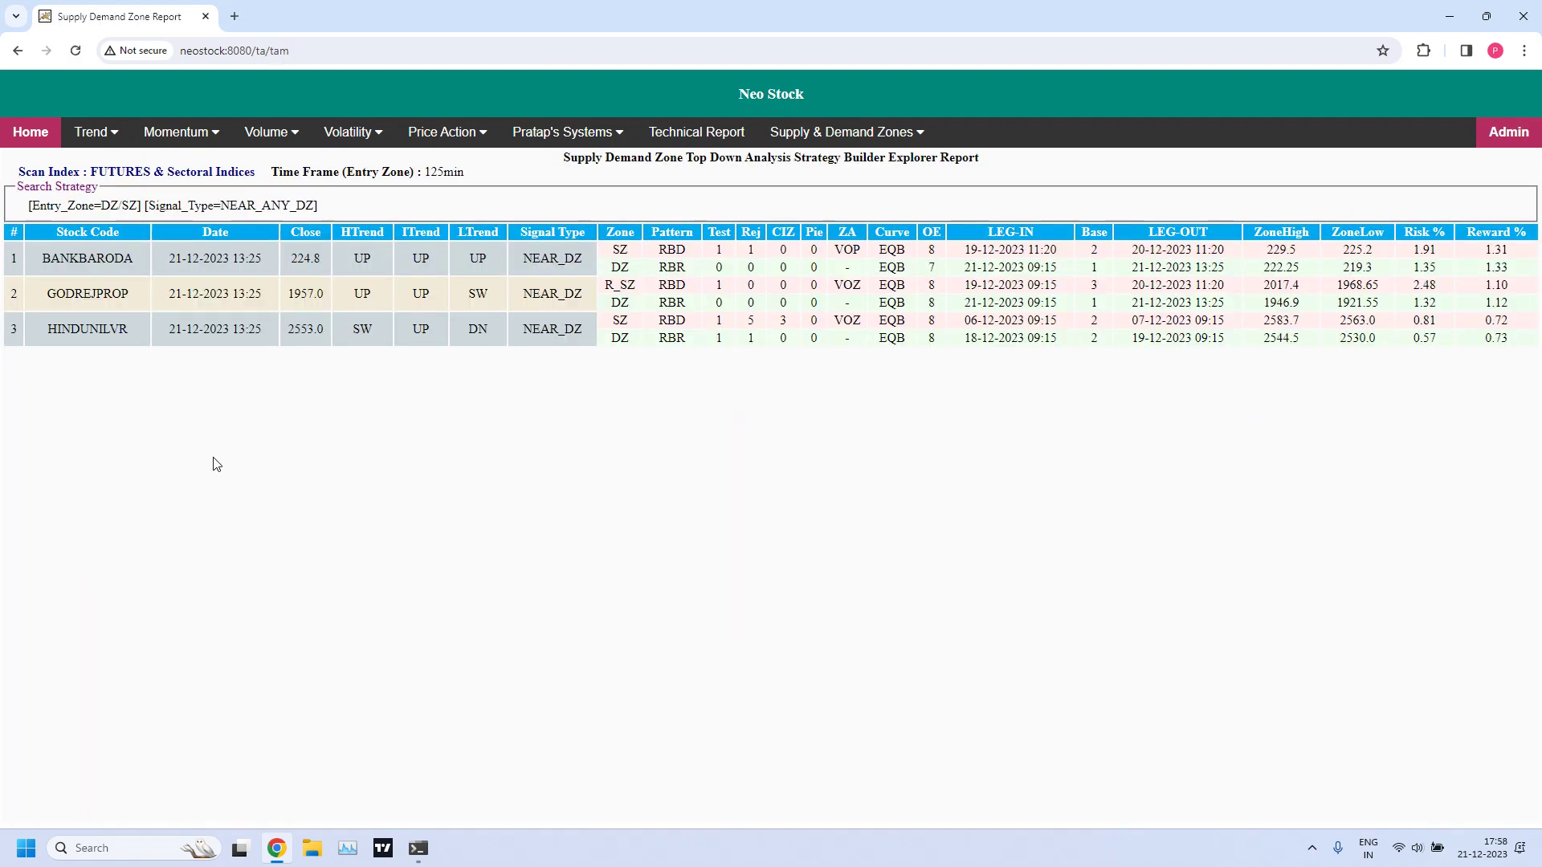
Step: Rerun the 125min top-down scan with the signal type set to NEAR_ANY_SZ and look through the whole report
{"action": "left_click", "coordinate": [18, 50]}
{"action": "left_click", "coordinate": [120, 207]}
{"action": "left_click", "coordinate": [123, 210]}
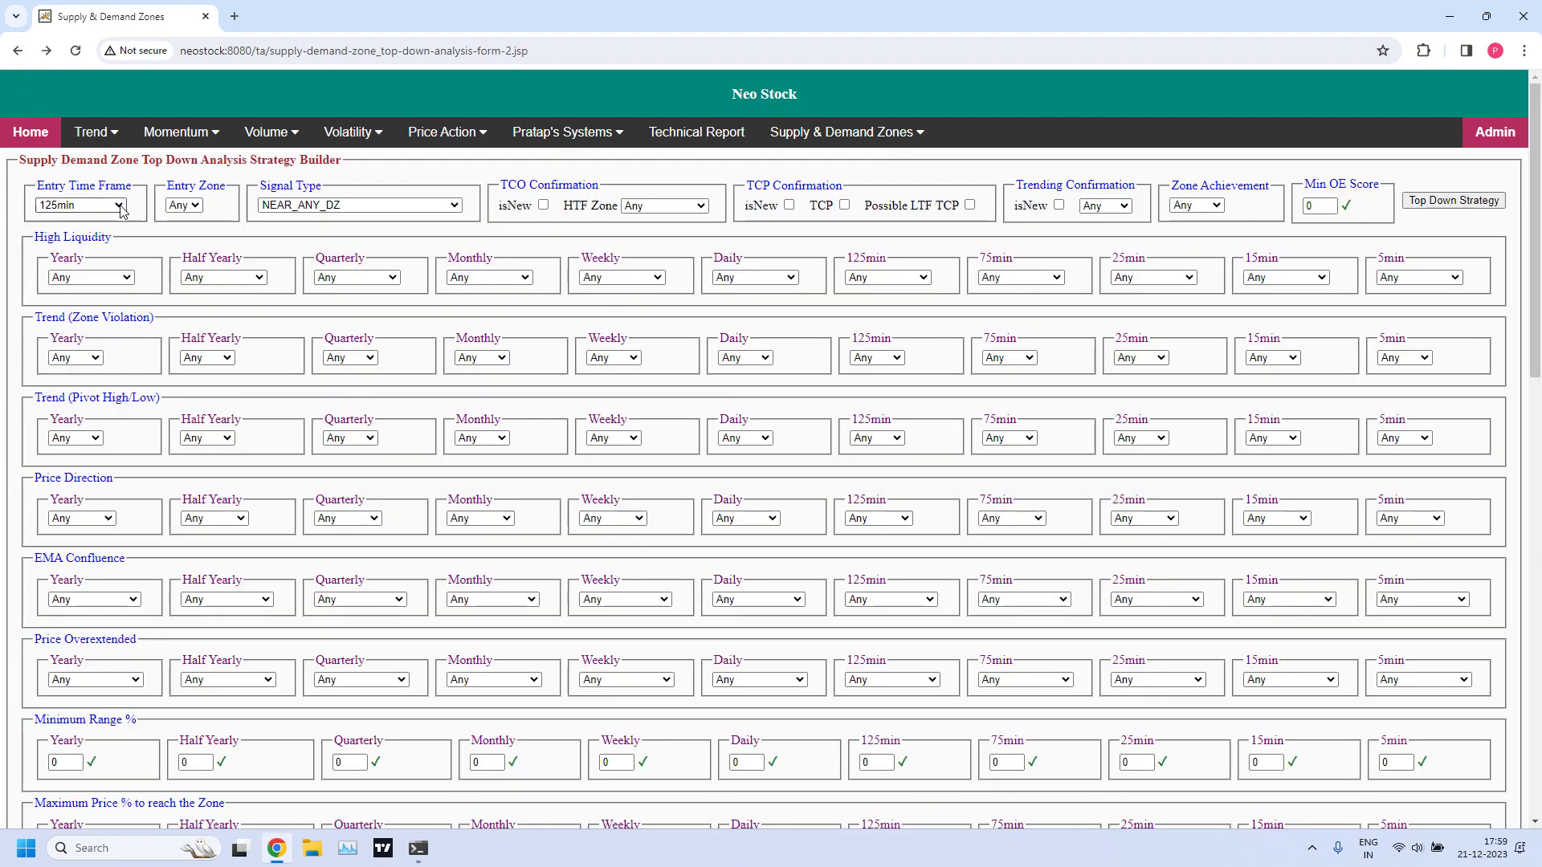
{"action": "left_click", "coordinate": [447, 207]}
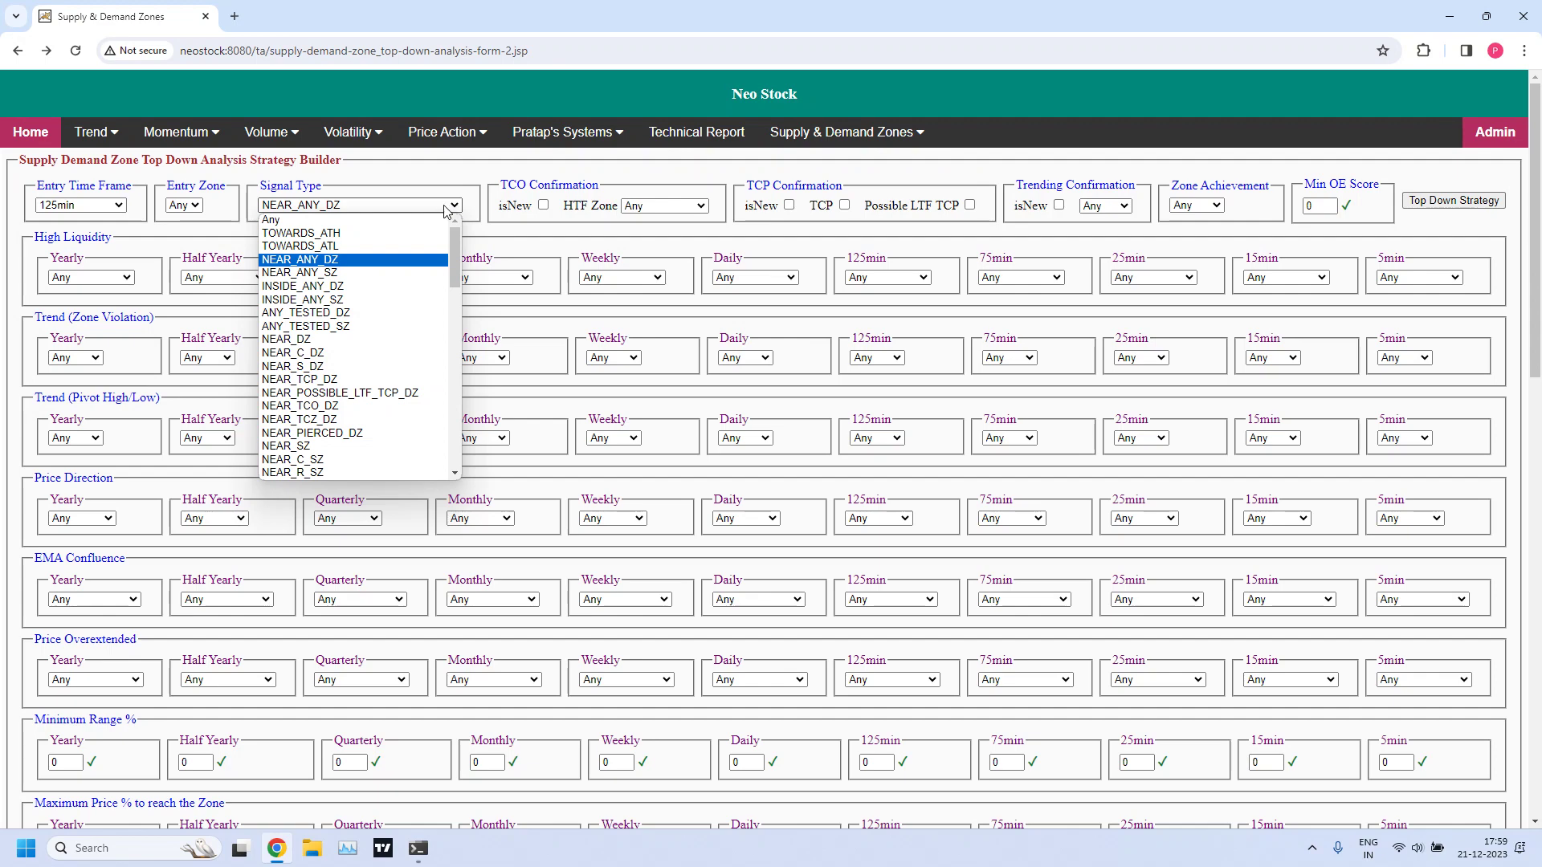
{"action": "left_click", "coordinate": [346, 274]}
{"action": "left_click", "coordinate": [1453, 201]}
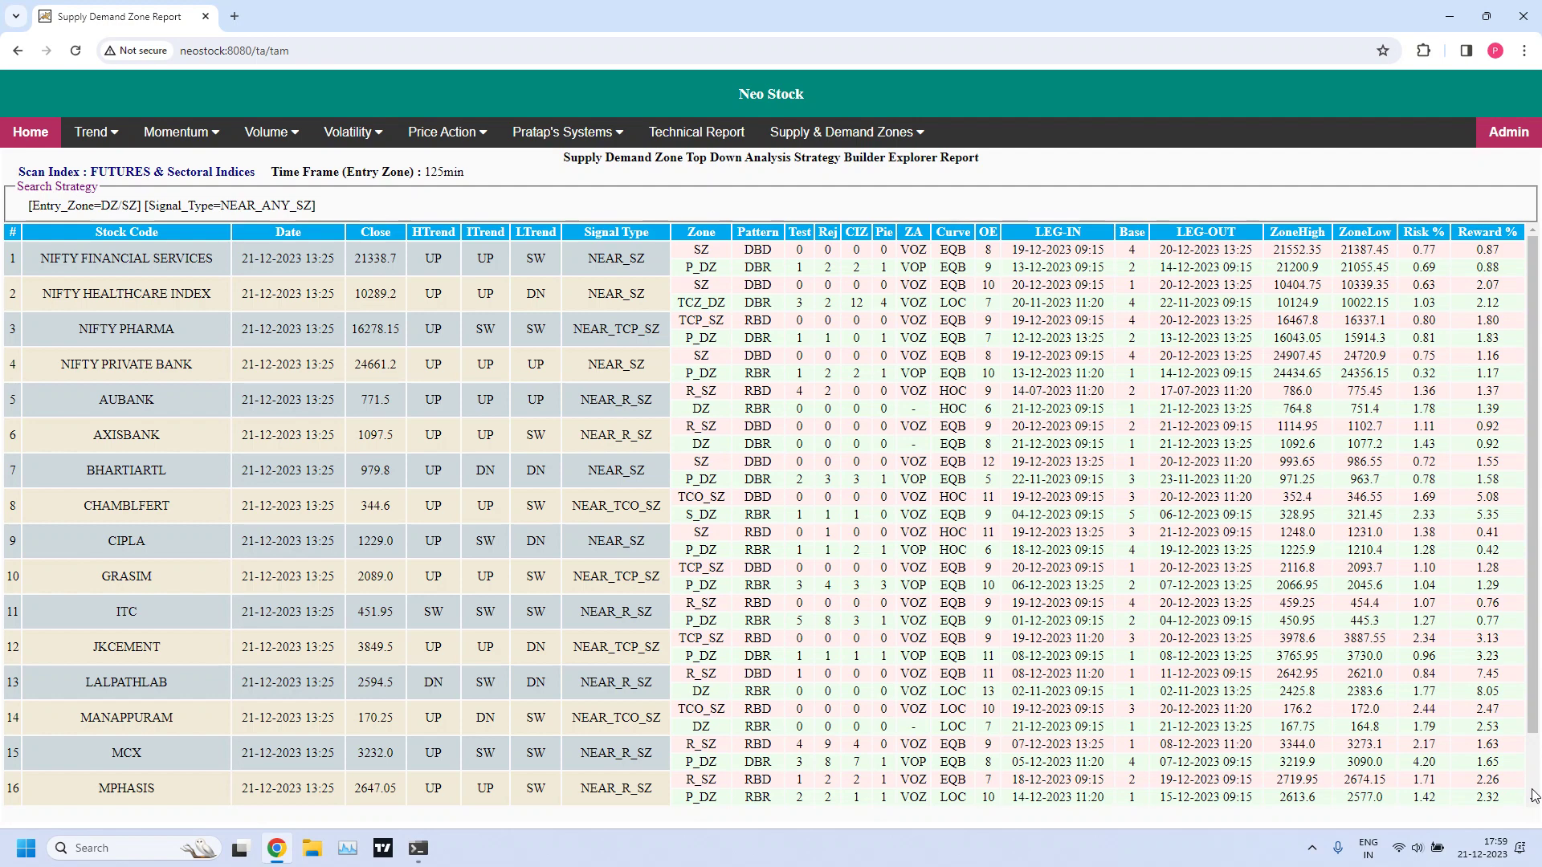
{"action": "scroll", "coordinate": [1534, 795], "scroll_direction": "down", "scroll_amount": 1}
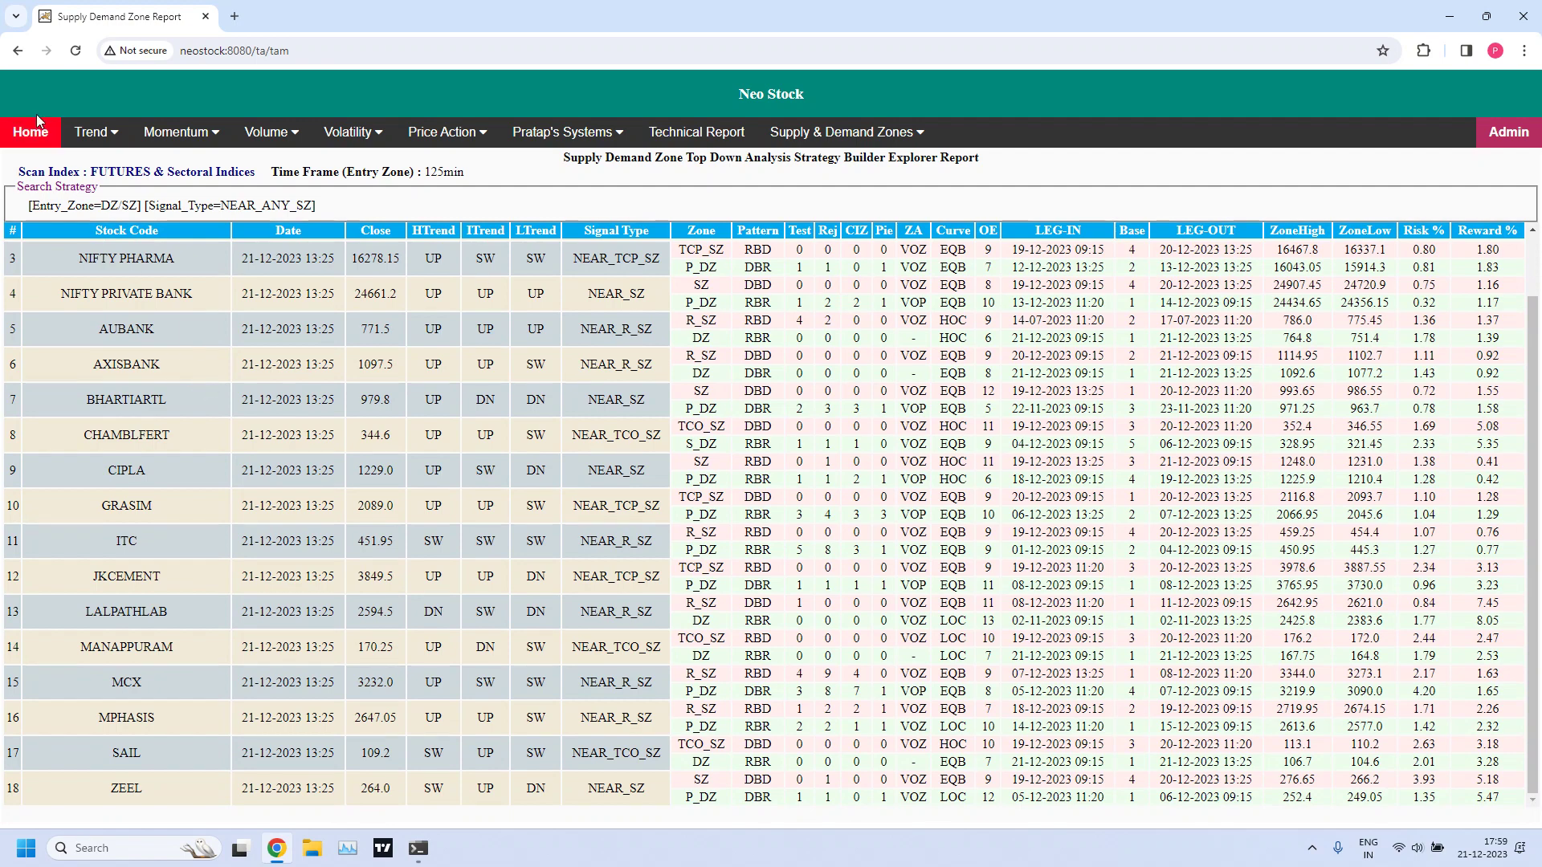
Step: Run the top-down scan with entry time frame 75min and signal type NEAR_ANY_DZ, and check the demand zone entry of RELIANCE
{"action": "left_click", "coordinate": [19, 55]}
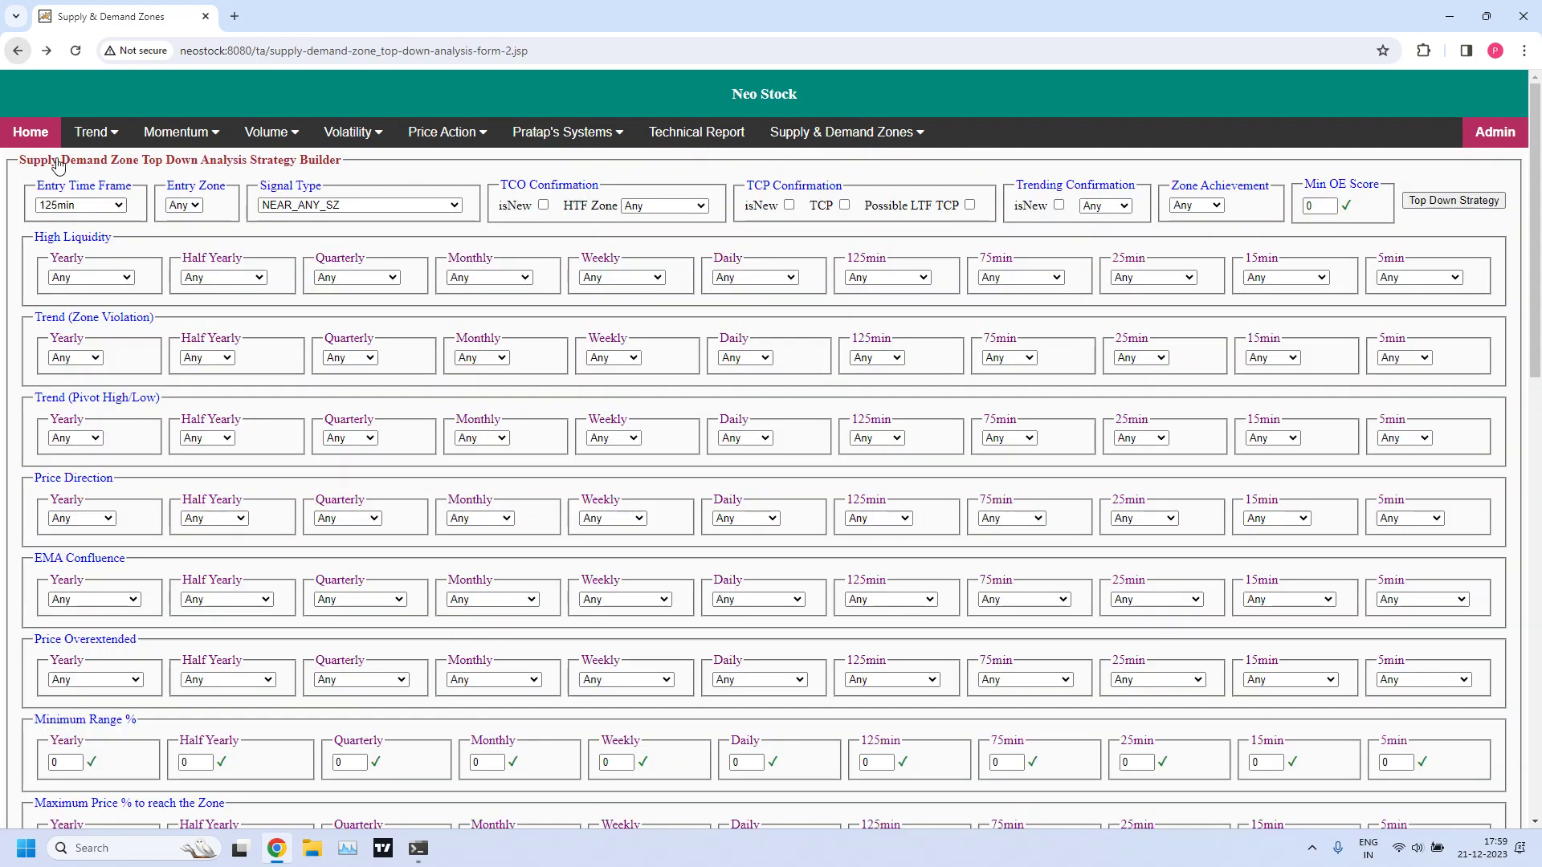
{"action": "left_click", "coordinate": [118, 207]}
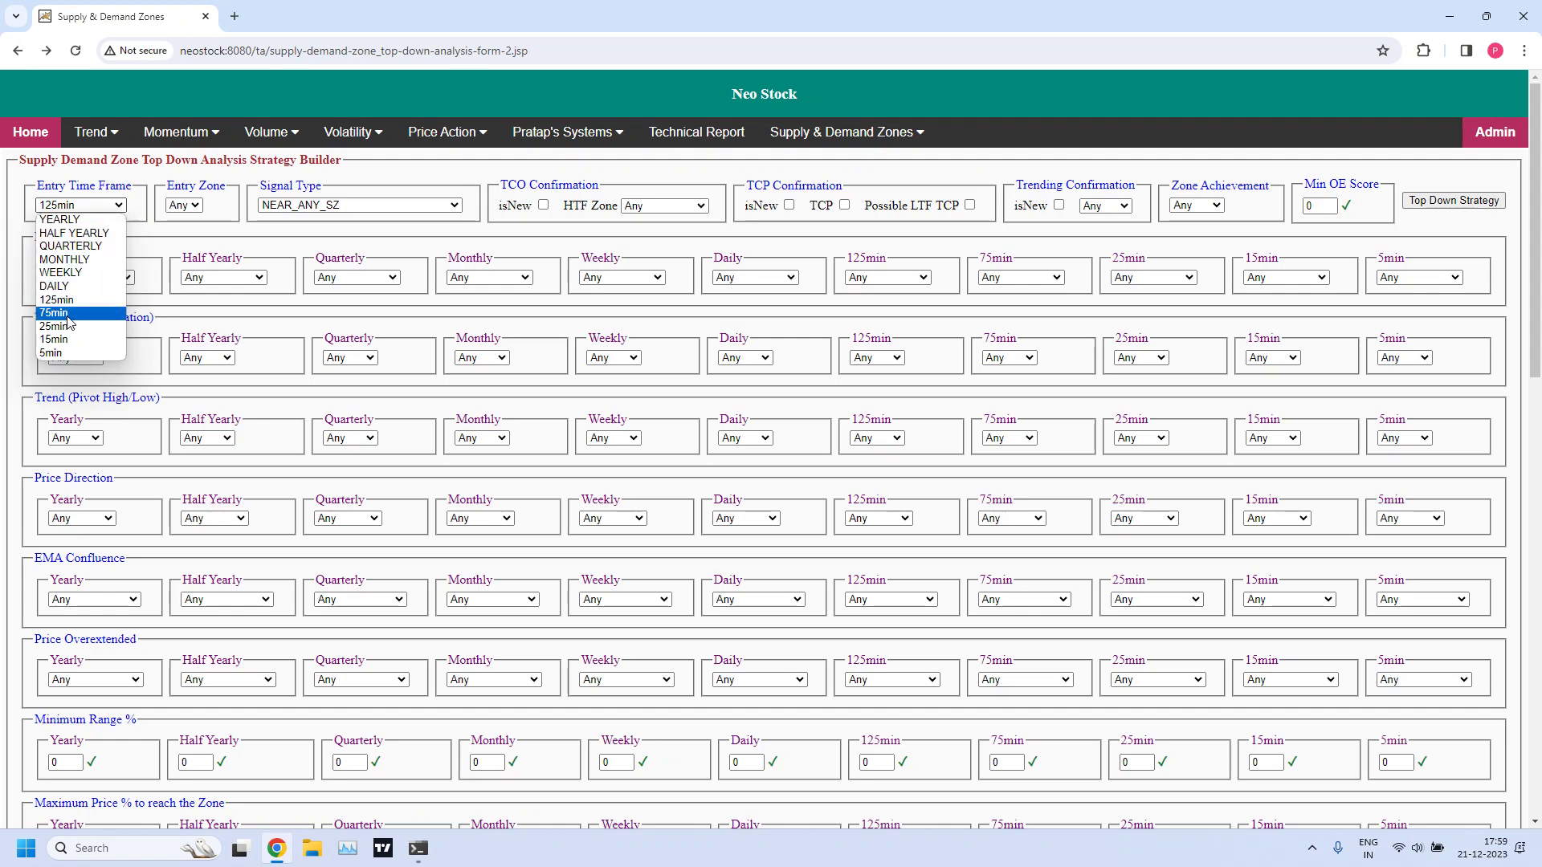
{"action": "left_click", "coordinate": [112, 312]}
{"action": "left_click", "coordinate": [120, 210]}
{"action": "left_click", "coordinate": [122, 210]}
{"action": "left_click", "coordinate": [455, 206]}
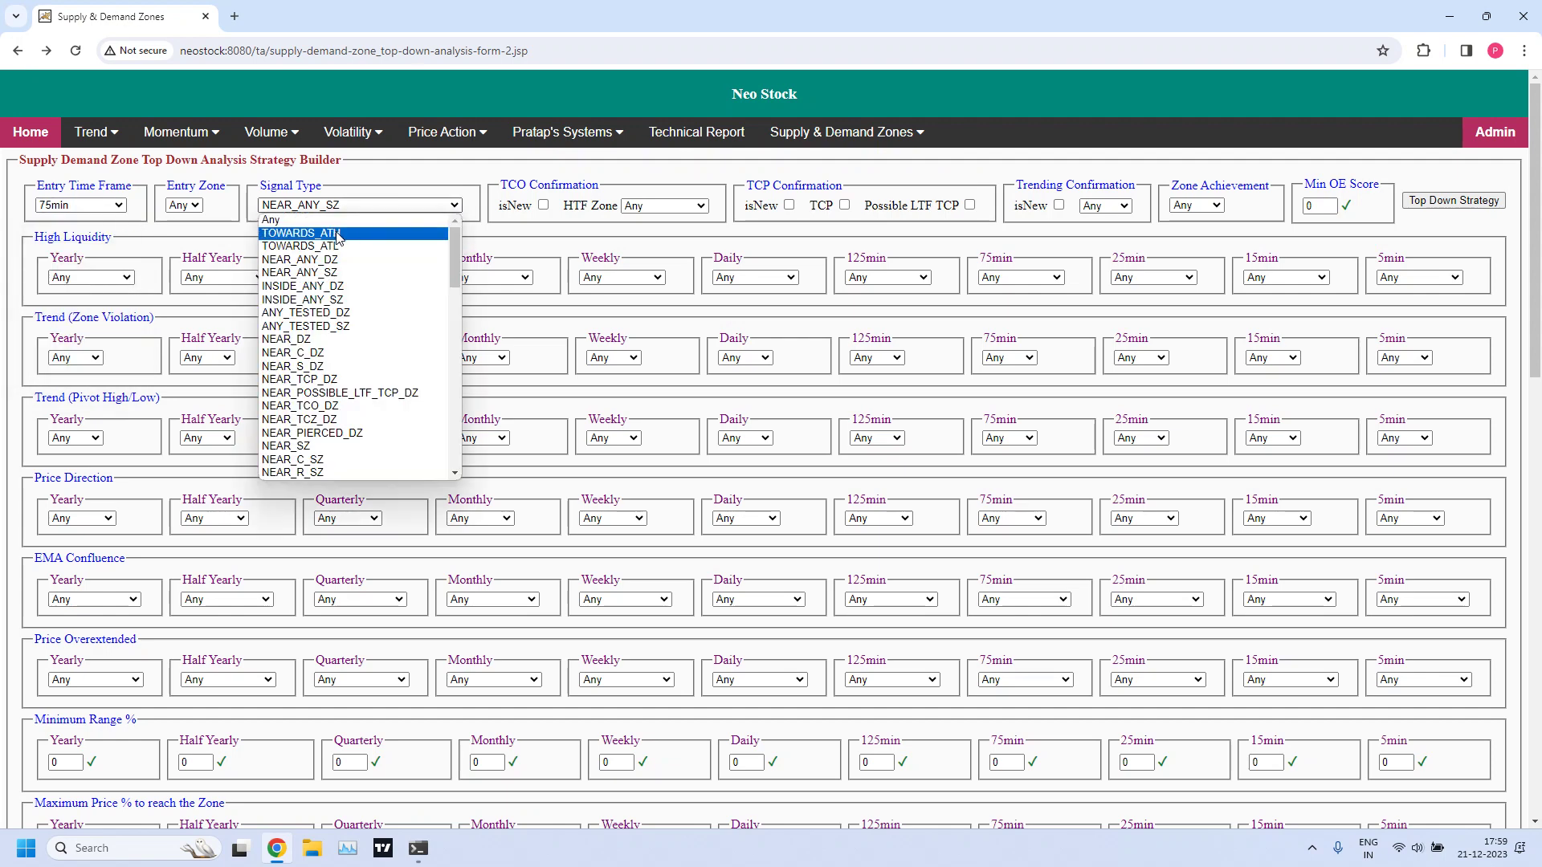
{"action": "left_click", "coordinate": [336, 261]}
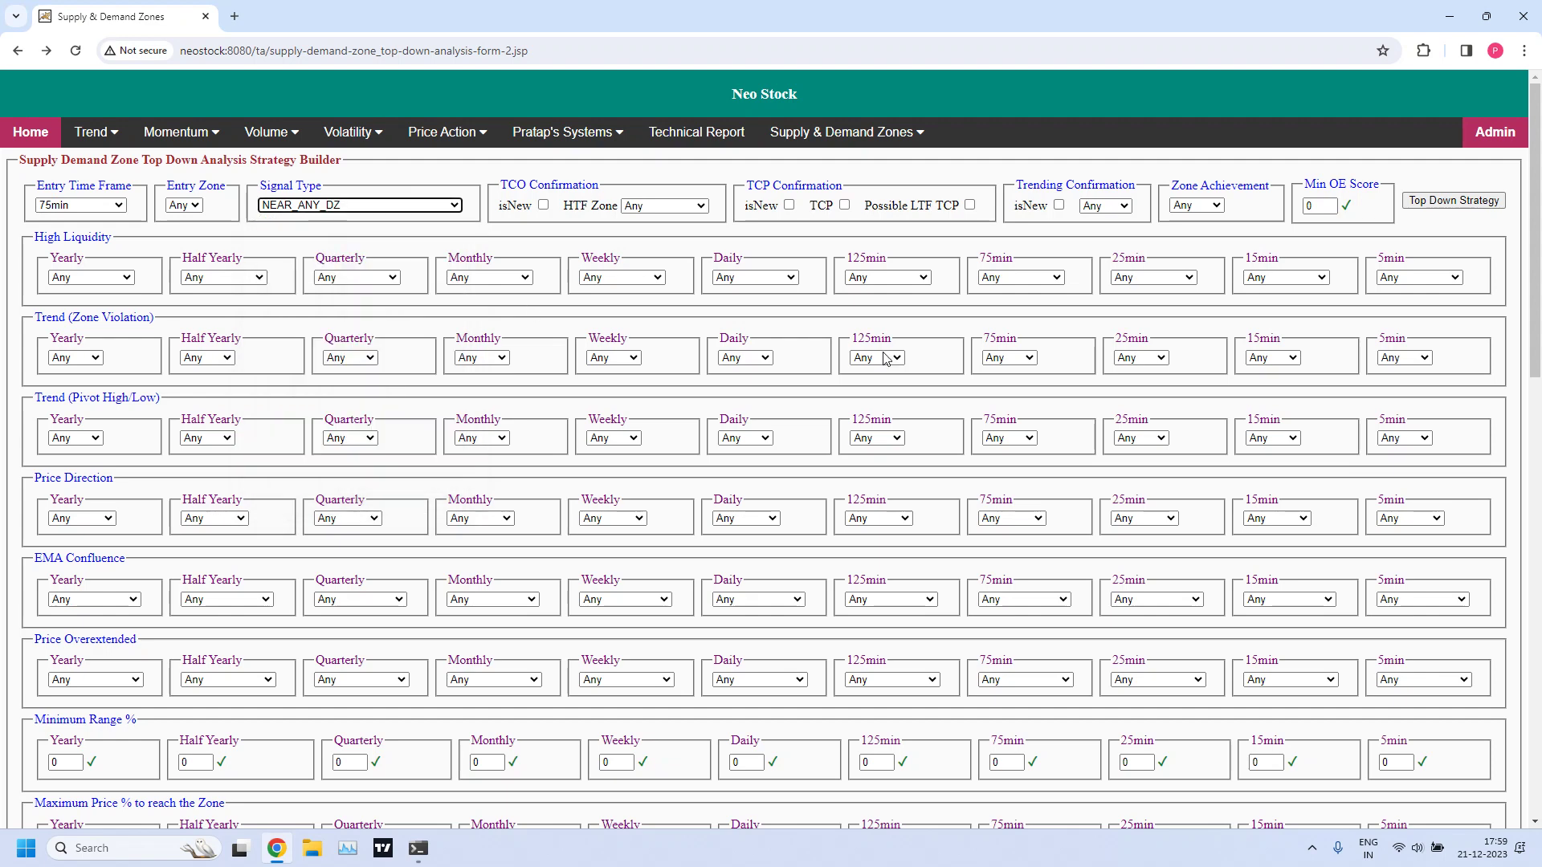
{"action": "left_click", "coordinate": [1452, 198]}
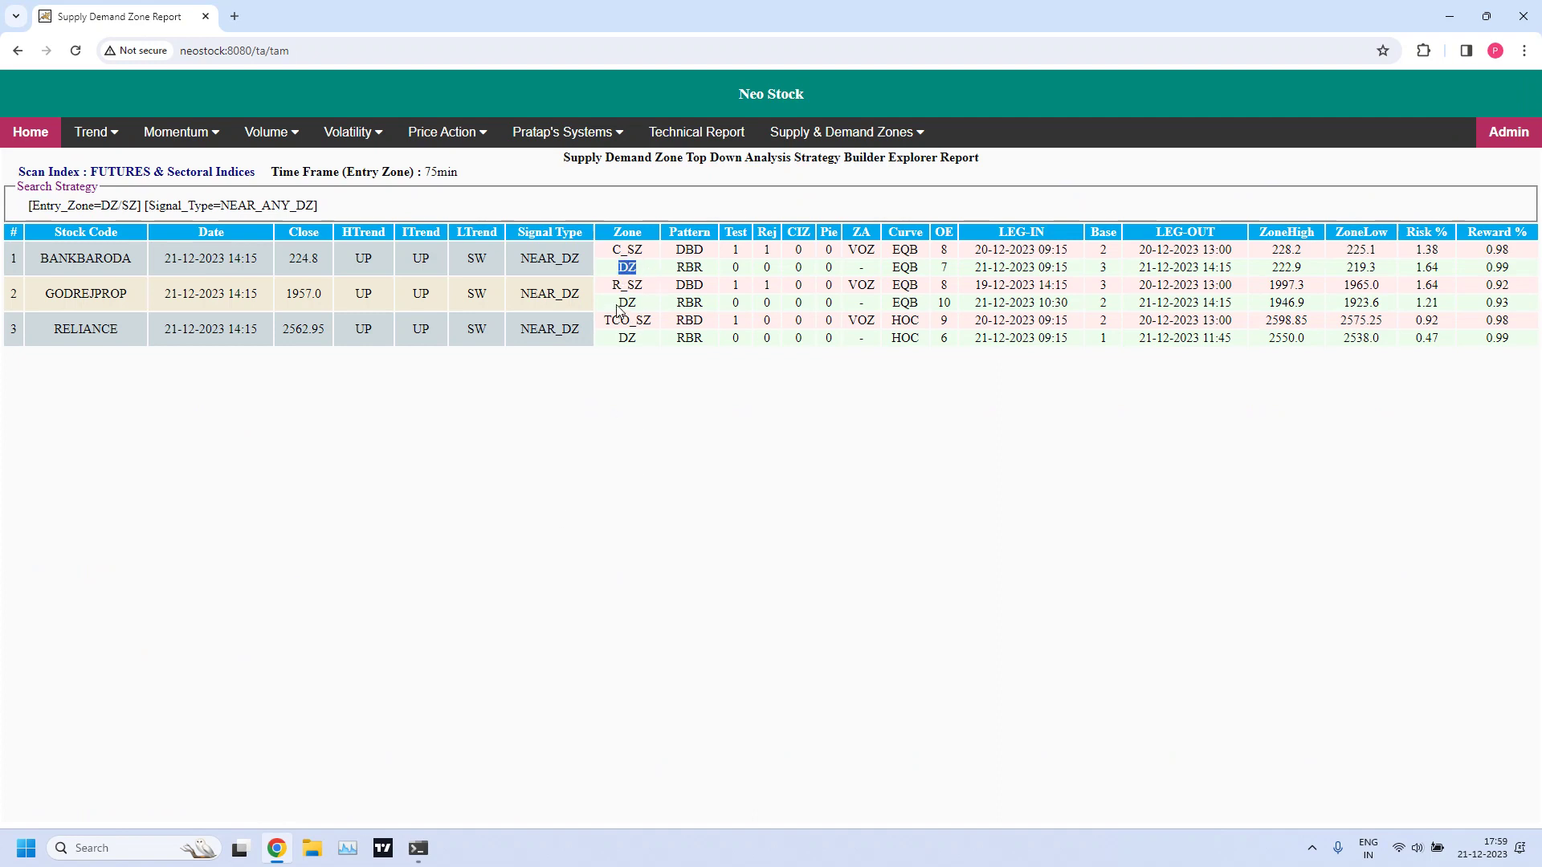
{"action": "double_click", "coordinate": [625, 338]}
{"action": "left_click", "coordinate": [553, 437]}
Step: Return to the strategy builder and rerun the 75min top-down scan with the signal type set to NEAR_ANY_SZ
{"action": "left_click", "coordinate": [17, 51]}
{"action": "left_click", "coordinate": [119, 206]}
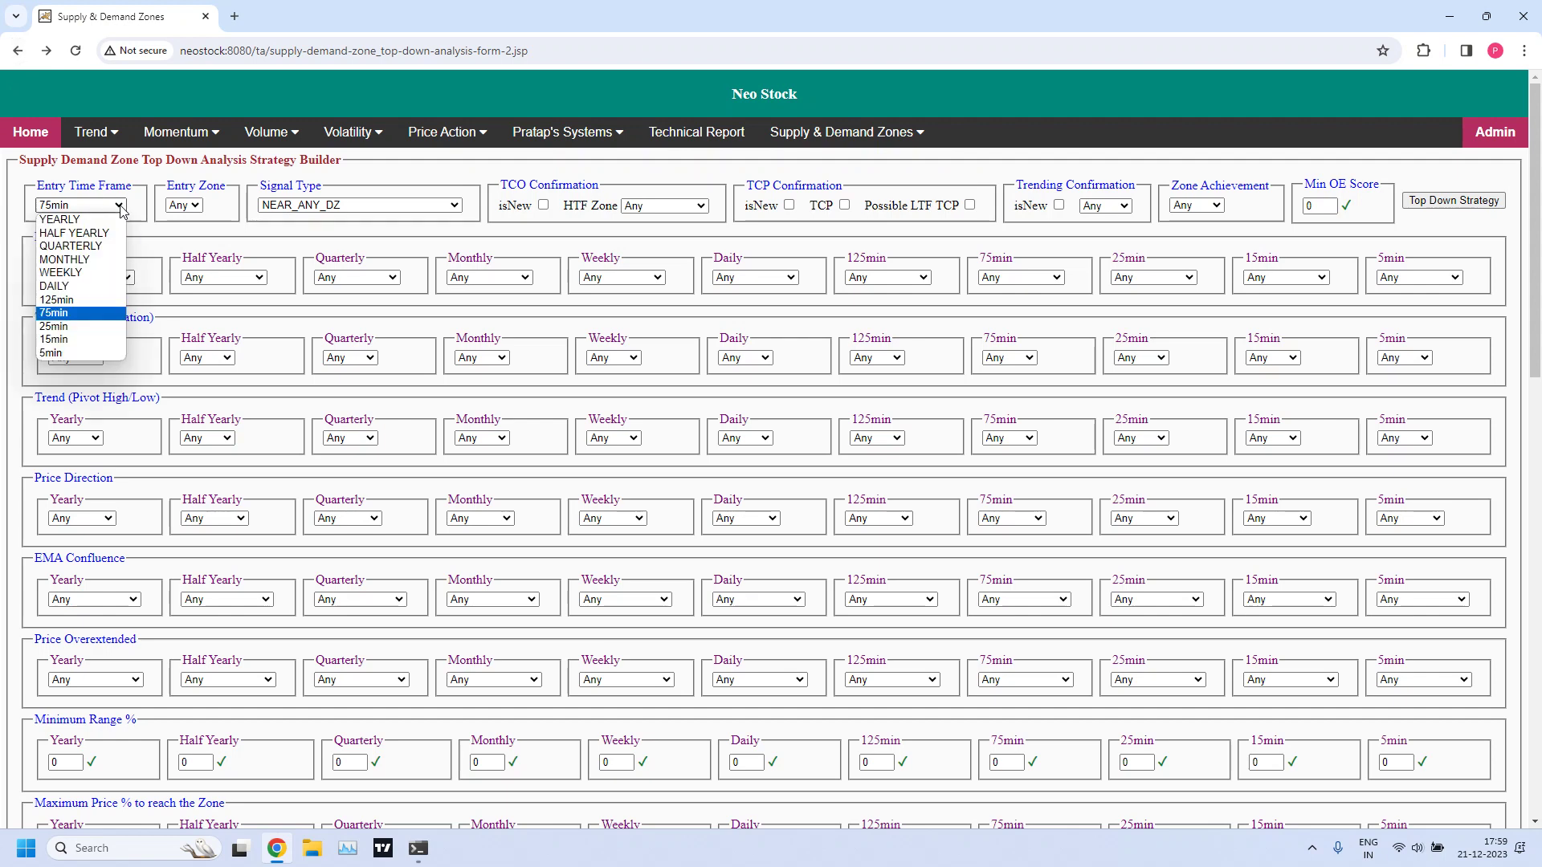
{"action": "left_click", "coordinate": [120, 209]}
{"action": "left_click", "coordinate": [378, 206]}
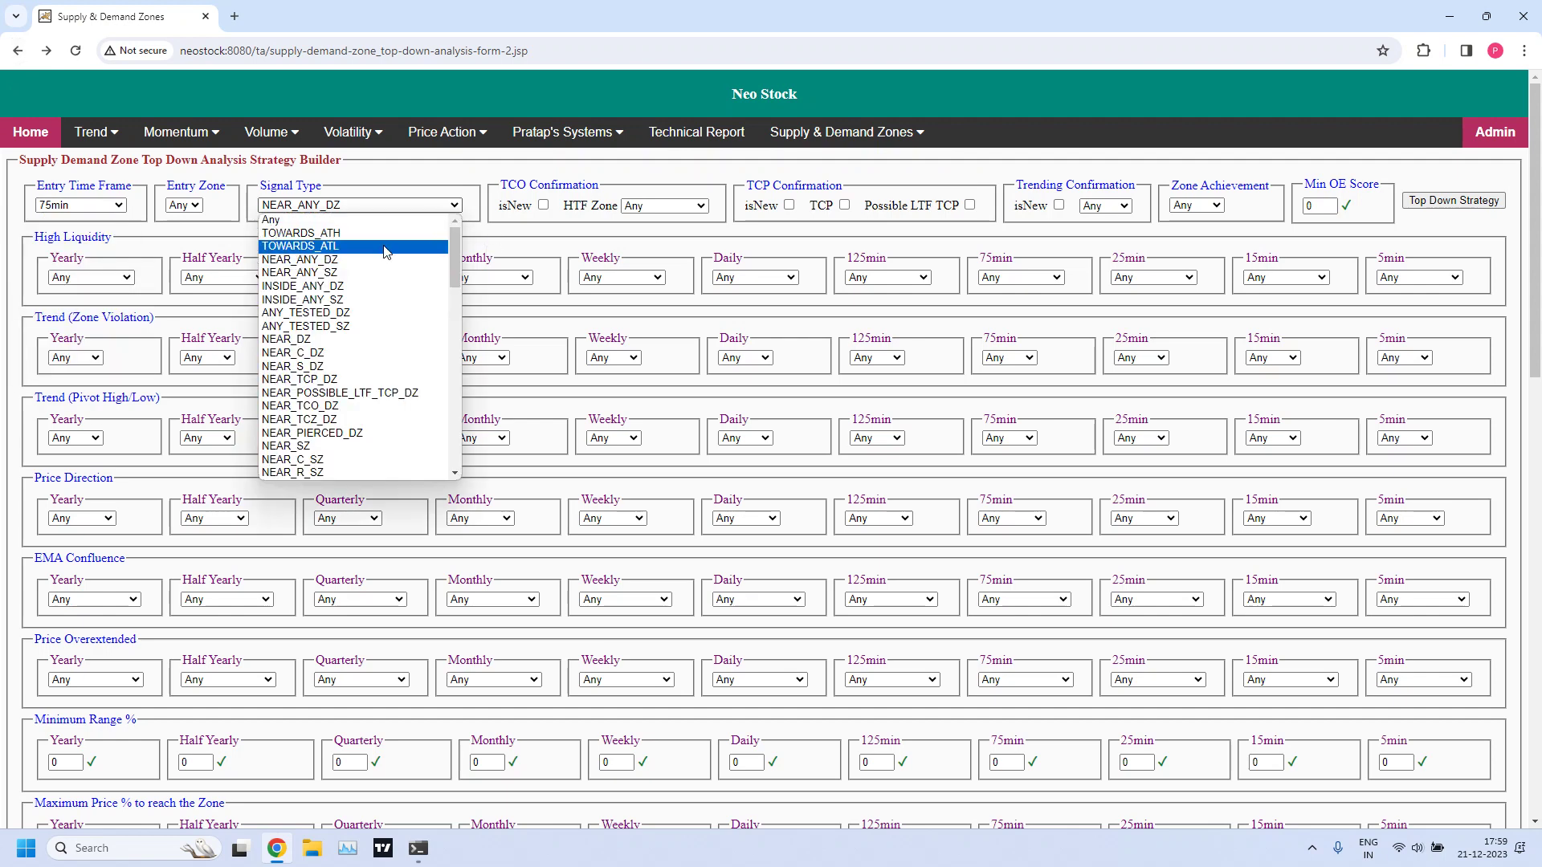
{"action": "left_click", "coordinate": [334, 274]}
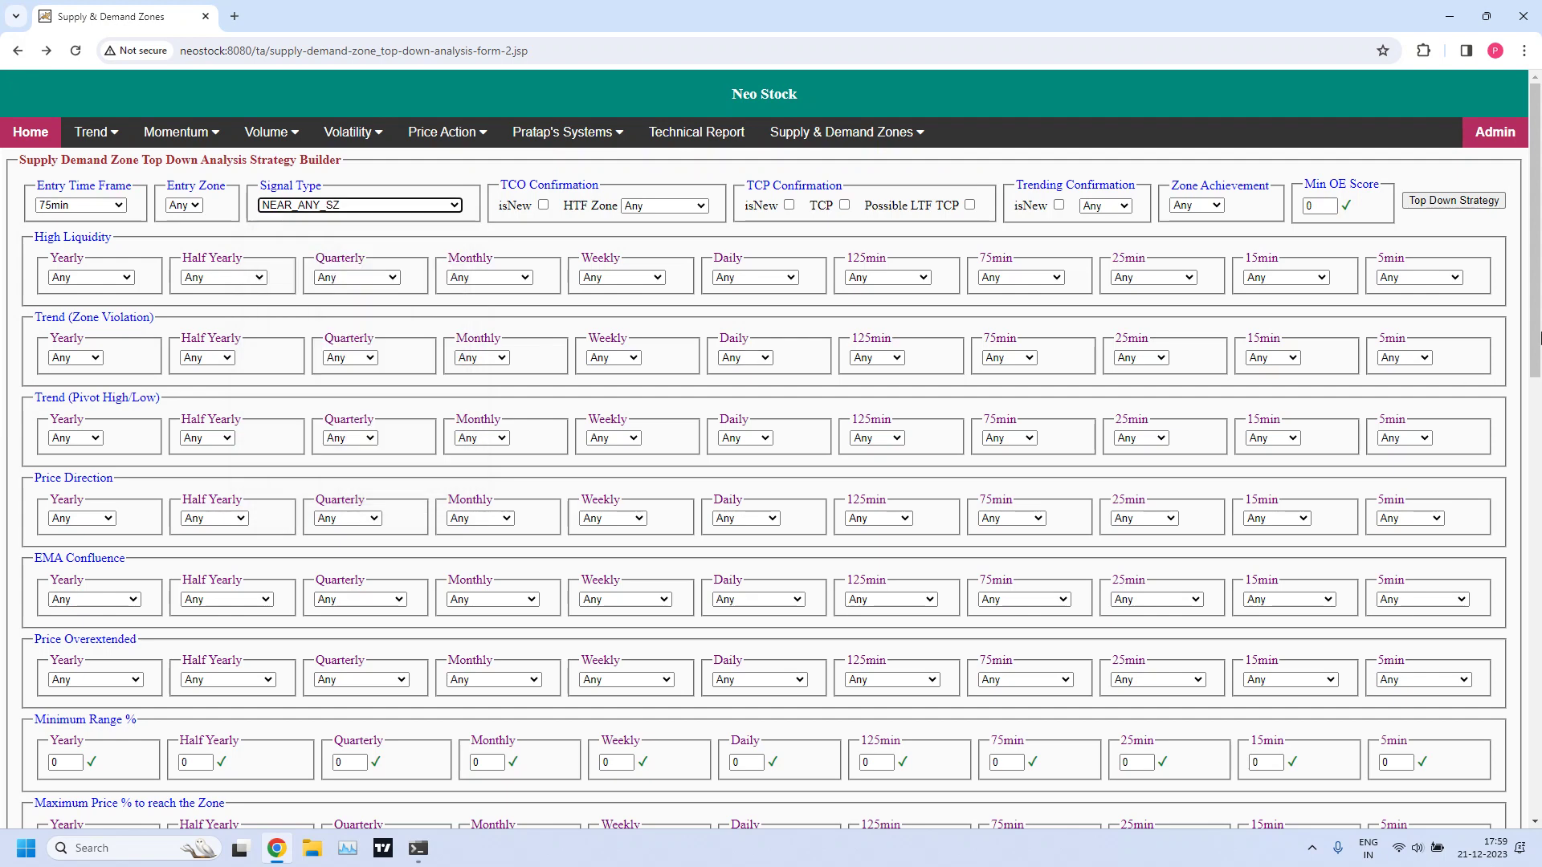
{"action": "left_click", "coordinate": [1441, 201]}
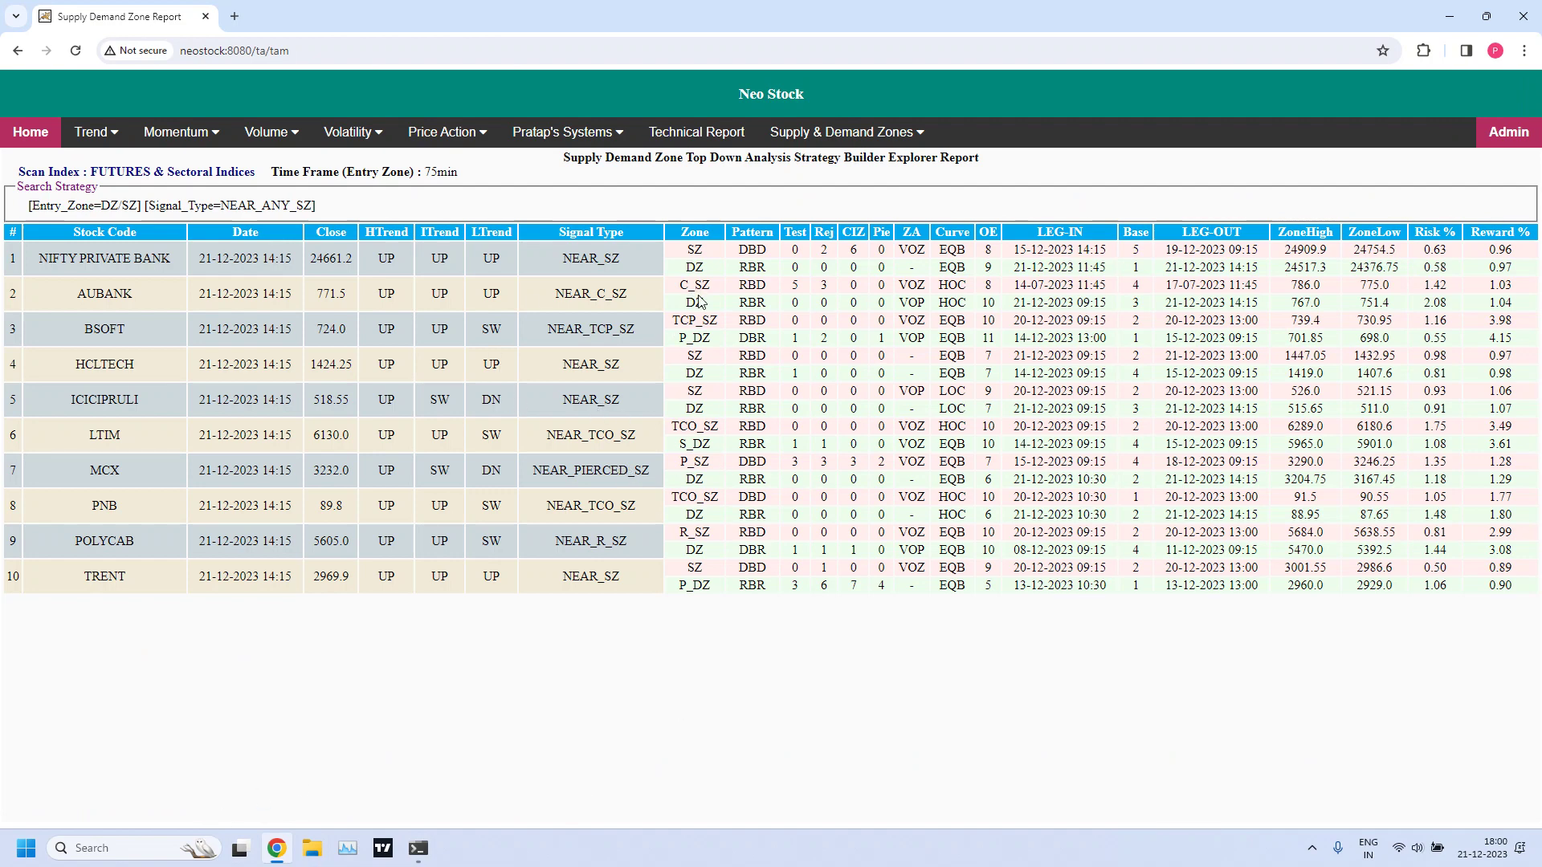
Step: Examine the supply zone types of AUBANK, BSOFT and POLYCAB and the test value of AUBANK in the 75min report
{"action": "left_click_drag", "start_coordinate": [682, 287], "coordinate": [712, 290]}
{"action": "double_click", "coordinate": [794, 285]}
{"action": "left_click_drag", "start_coordinate": [681, 320], "coordinate": [720, 324]}
{"action": "left_click", "coordinate": [691, 324]}
{"action": "left_click_drag", "start_coordinate": [671, 321], "coordinate": [851, 330]}
{"action": "left_click", "coordinate": [697, 331]}
{"action": "left_click_drag", "start_coordinate": [681, 533], "coordinate": [714, 544]}
{"action": "left_click_drag", "start_coordinate": [714, 544], "coordinate": [744, 532]}
{"action": "left_click", "coordinate": [736, 535]}
Step: Return to the strategy builder and run the top-down scan with entry time frame 25min and signal type NEAR_ANY_DZ
{"action": "left_click", "coordinate": [18, 51]}
{"action": "left_click", "coordinate": [120, 205]}
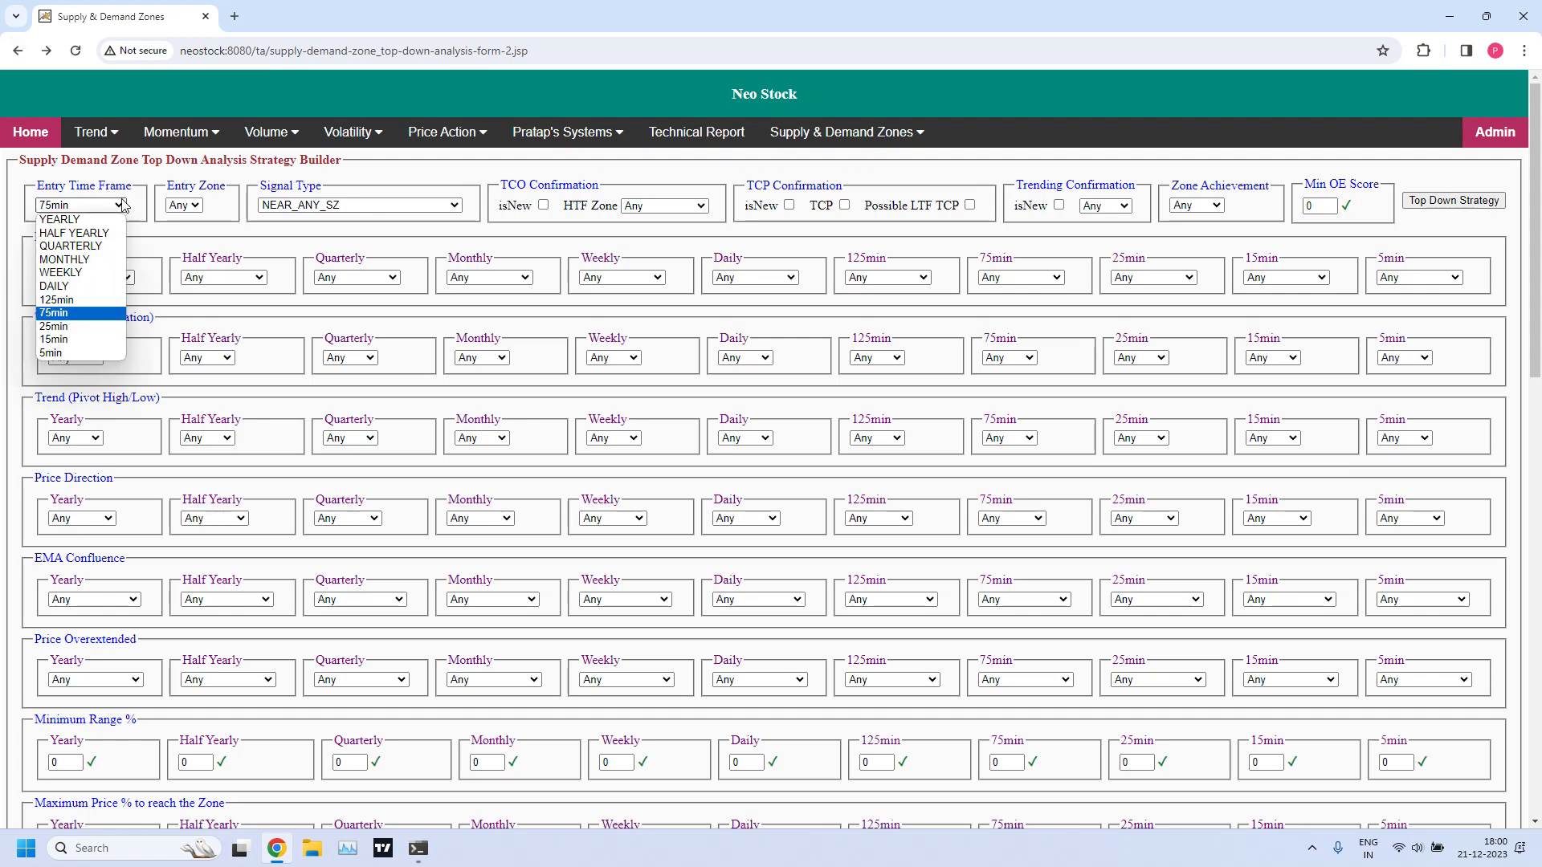
{"action": "key", "text": "Down"}
{"action": "key", "text": "Return"}
{"action": "left_click", "coordinate": [119, 207]}
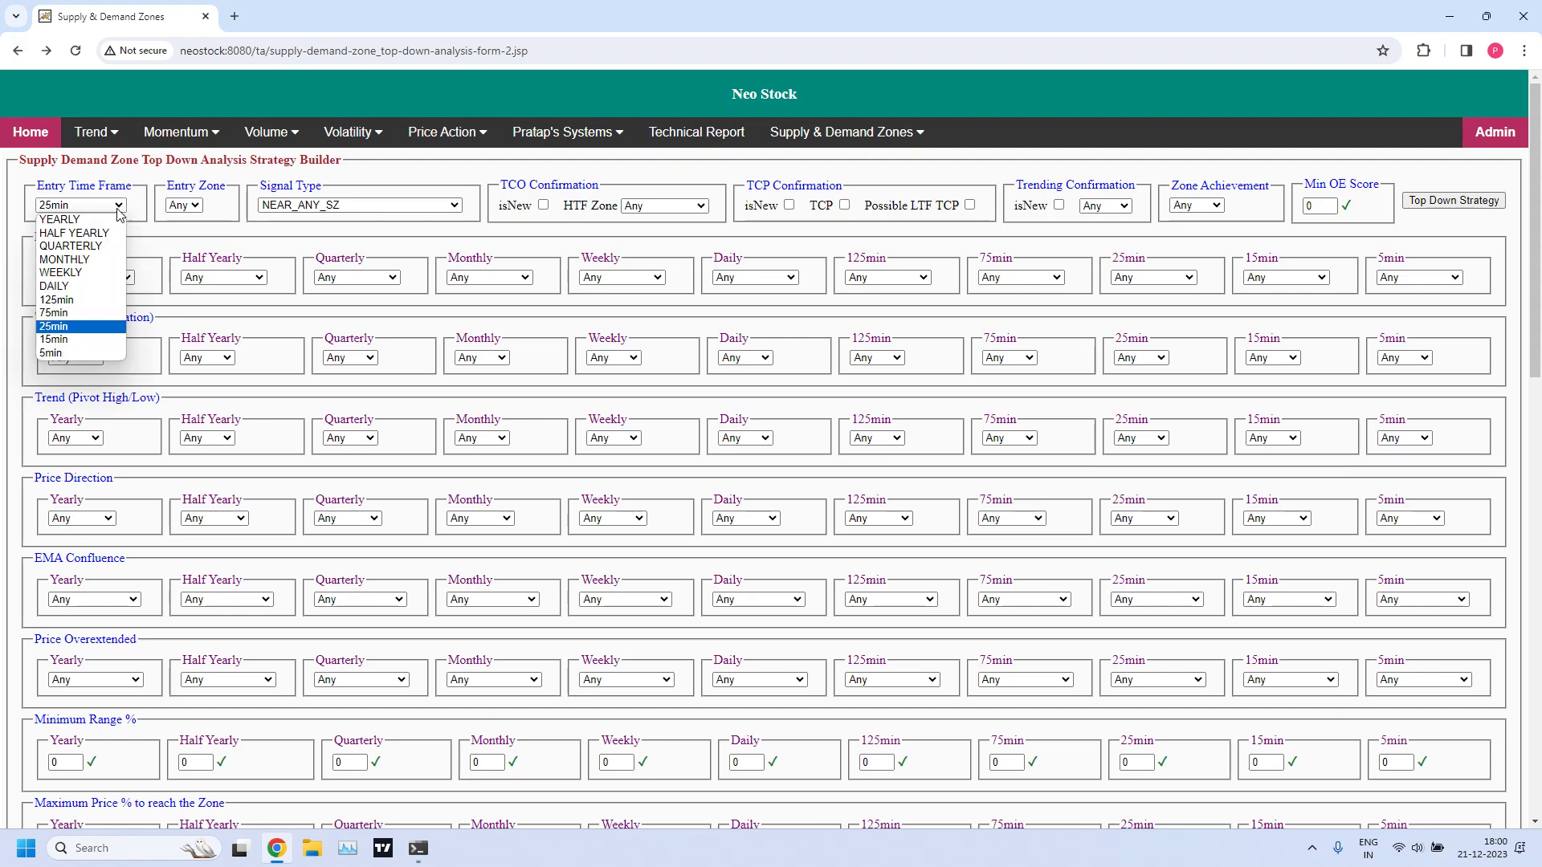
{"action": "left_click", "coordinate": [118, 210]}
{"action": "left_click", "coordinate": [455, 207]}
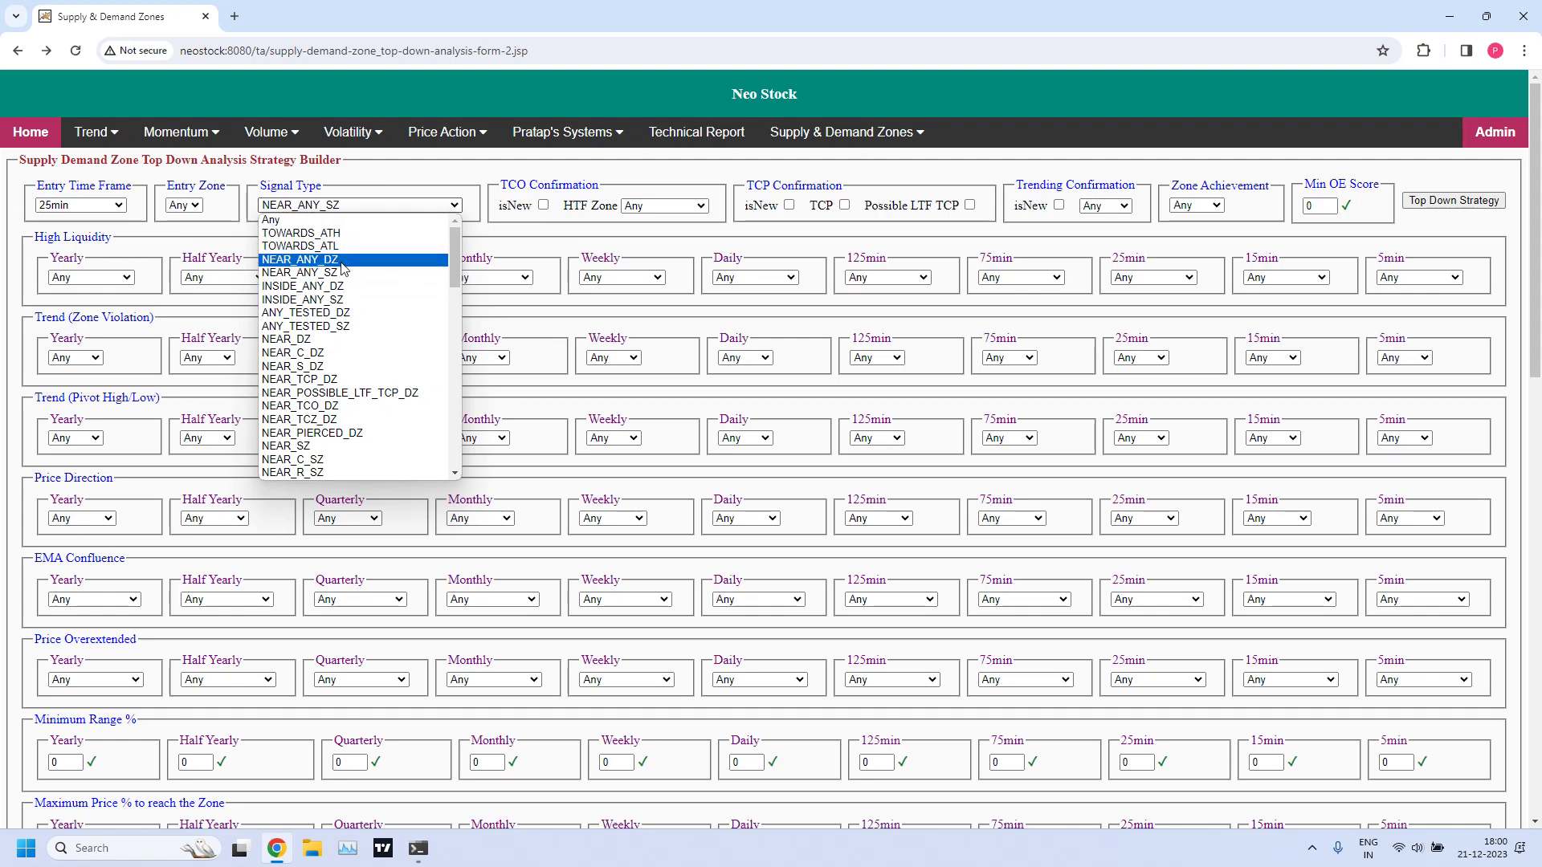
{"action": "left_click", "coordinate": [342, 262]}
{"action": "left_click", "coordinate": [1443, 202]}
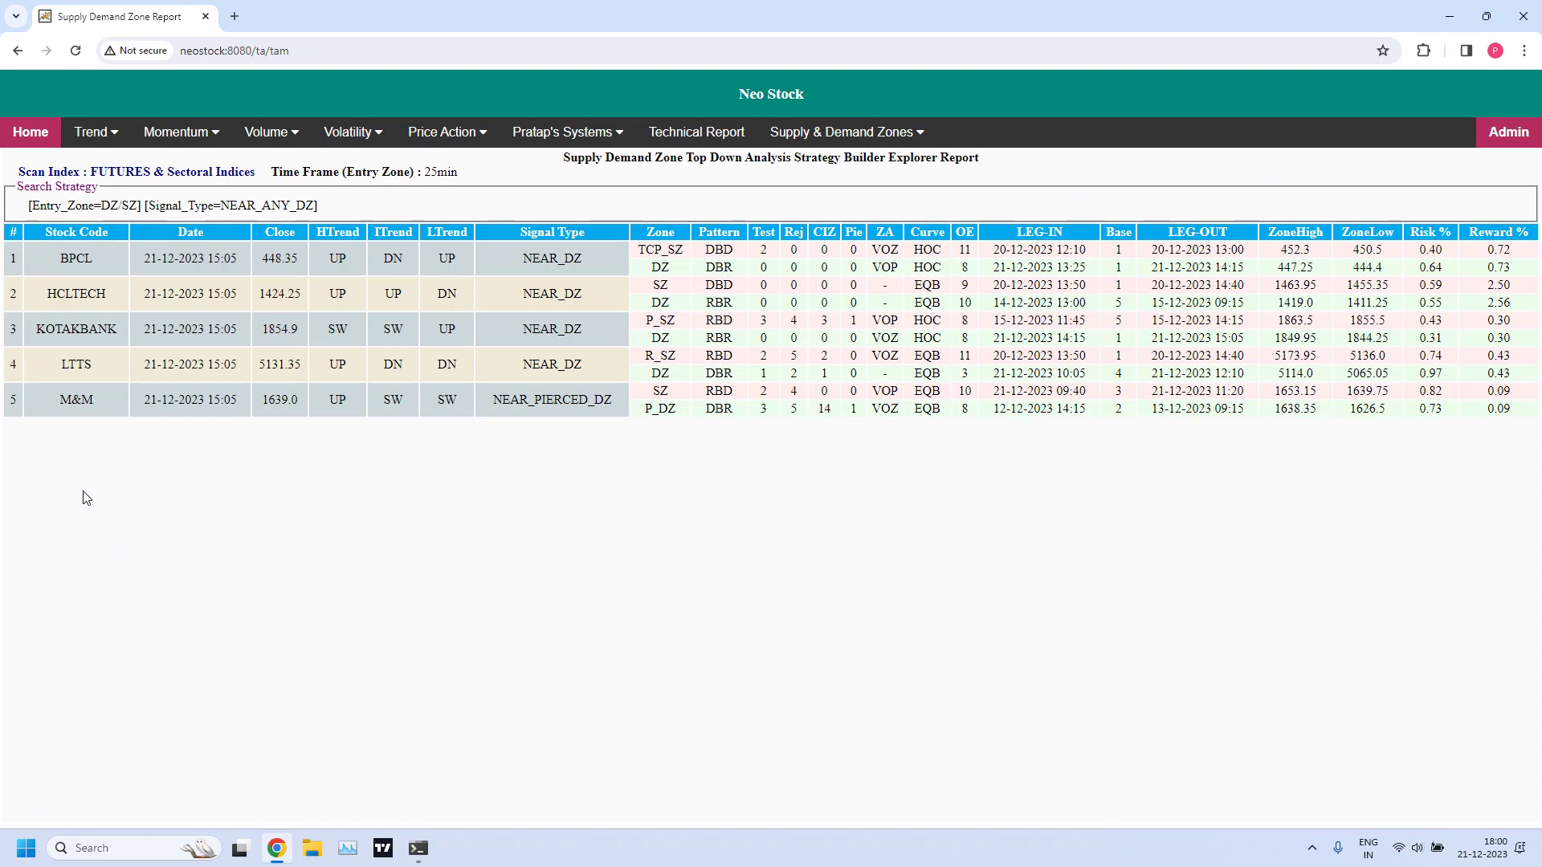
Step: Return to the strategy builder and rerun the 25min top-down scan with the signal type set to NEAR_ANY_SZ
{"action": "left_click", "coordinate": [16, 51]}
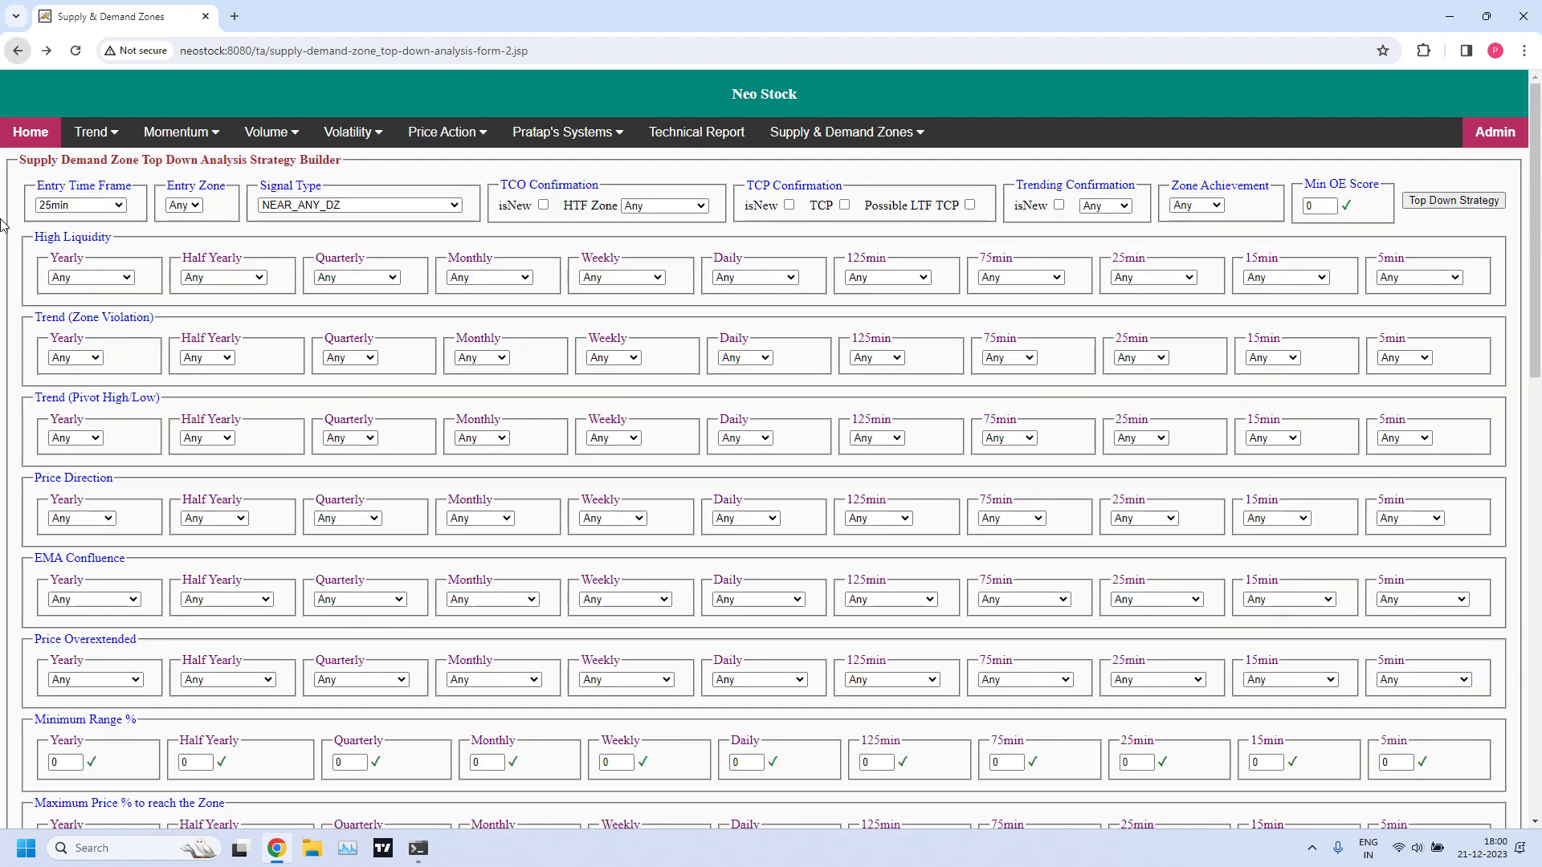
{"action": "left_click", "coordinate": [124, 210]}
{"action": "left_click", "coordinate": [125, 210]}
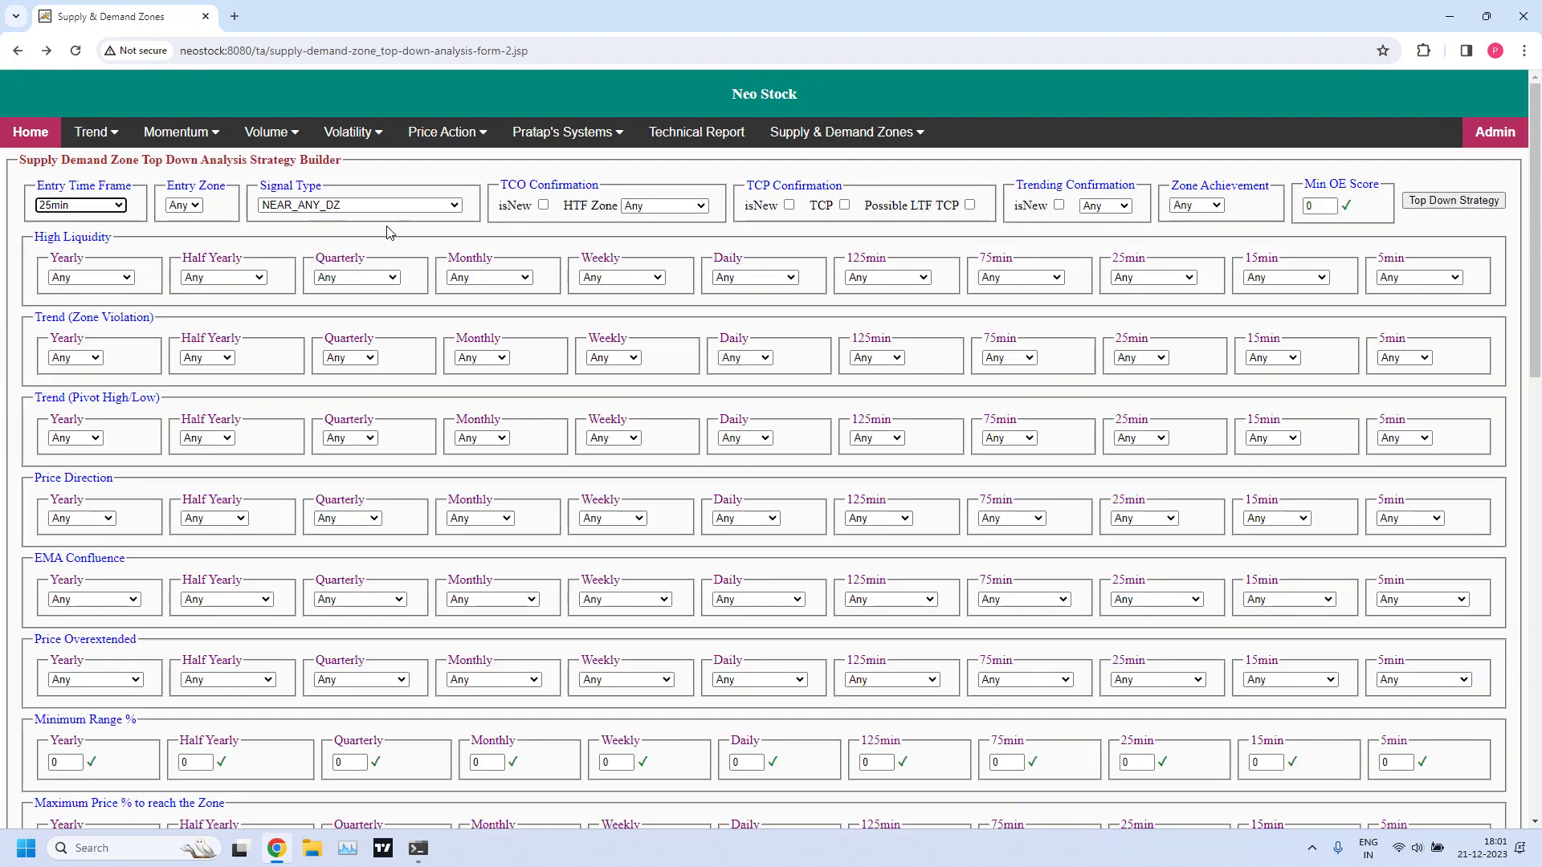
{"action": "left_click", "coordinate": [455, 205]}
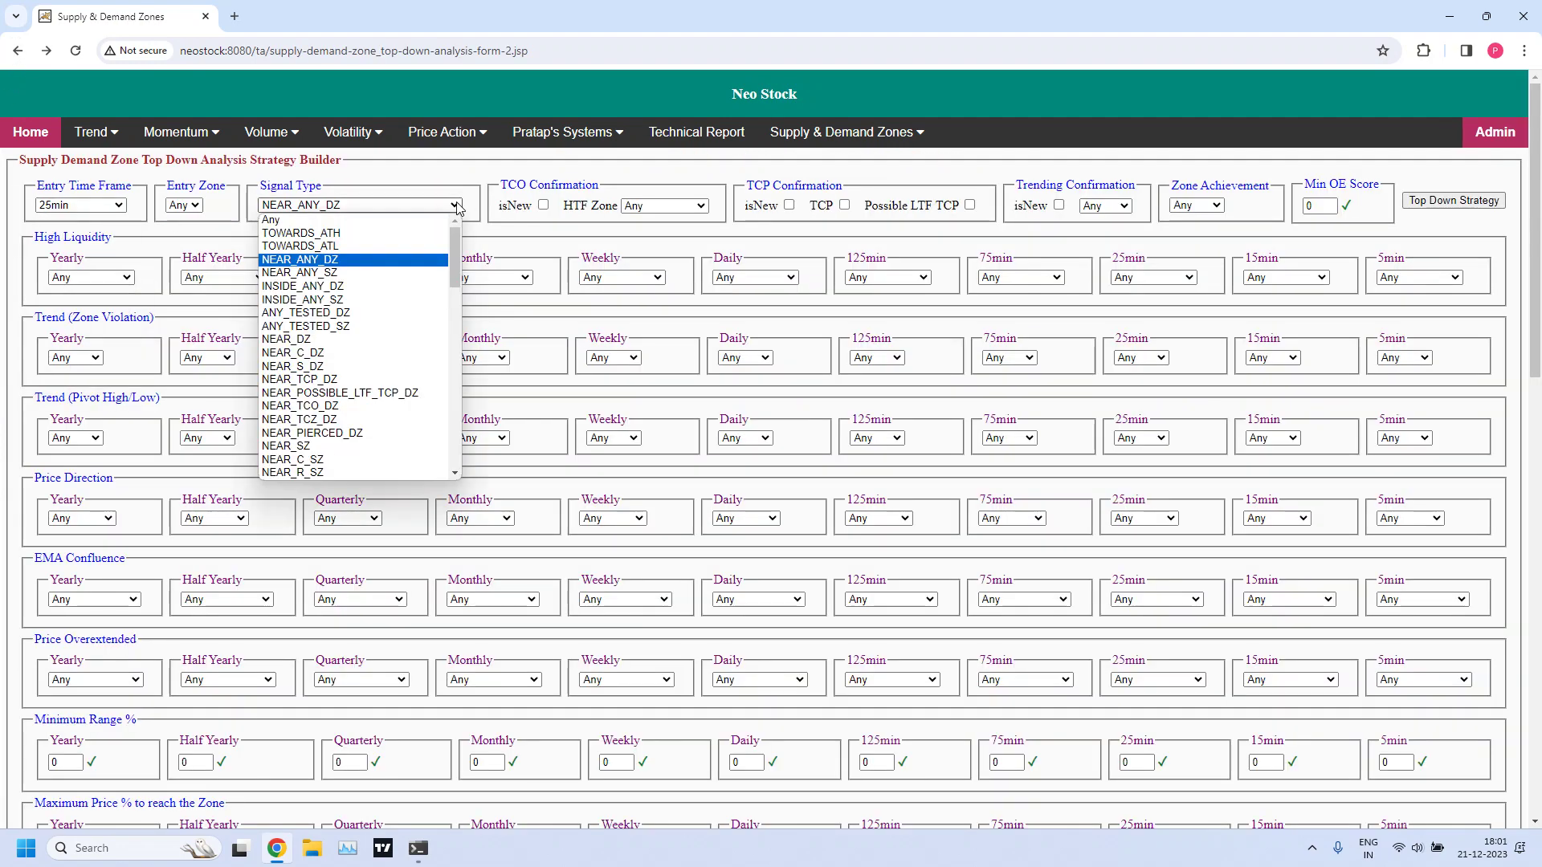
{"action": "left_click", "coordinate": [343, 274]}
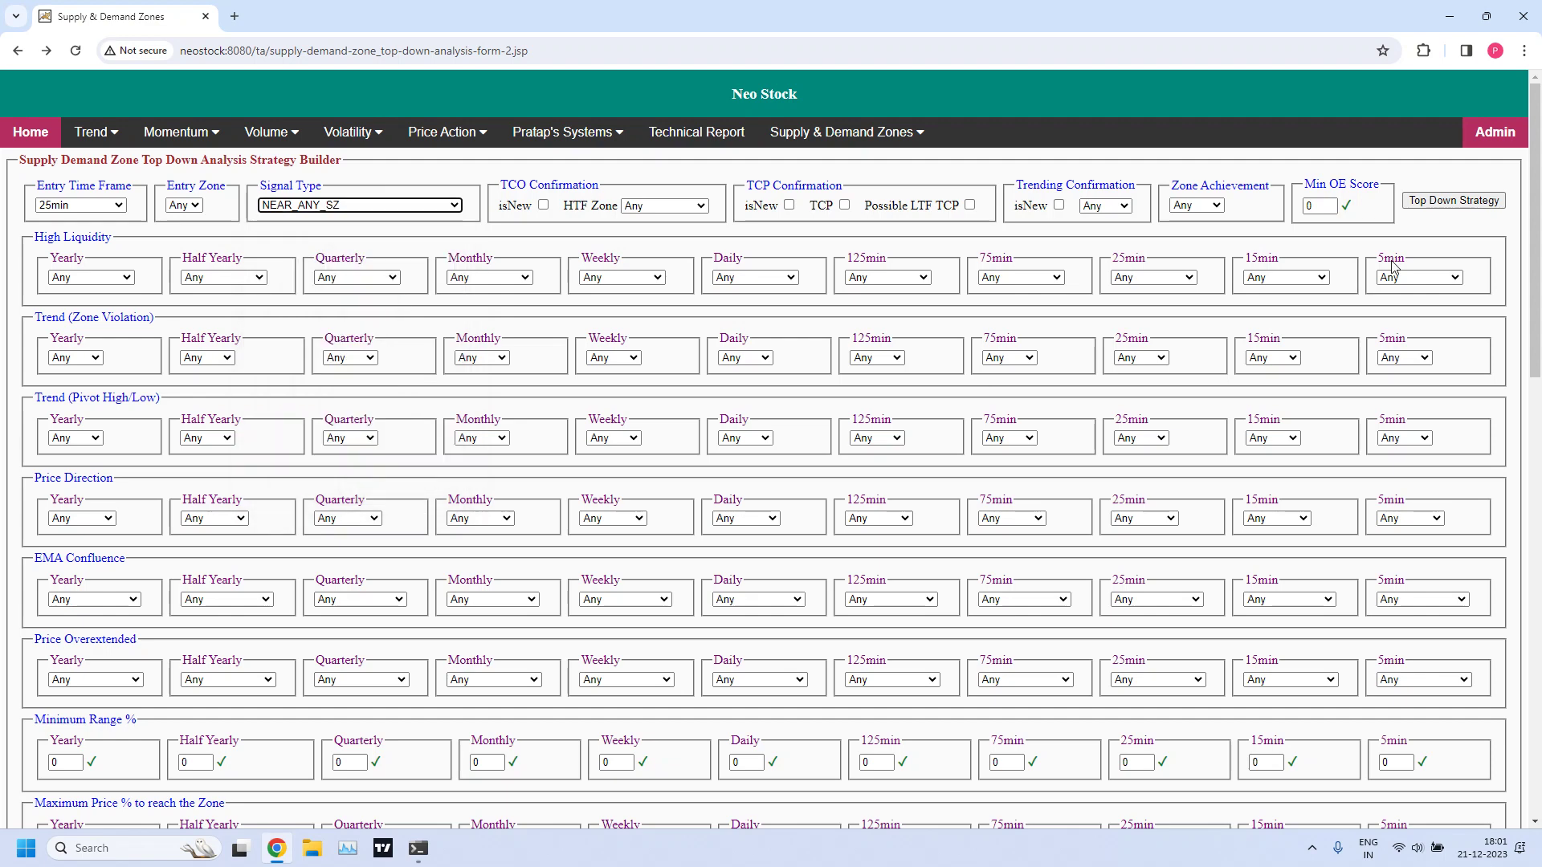
{"action": "left_click", "coordinate": [1421, 200]}
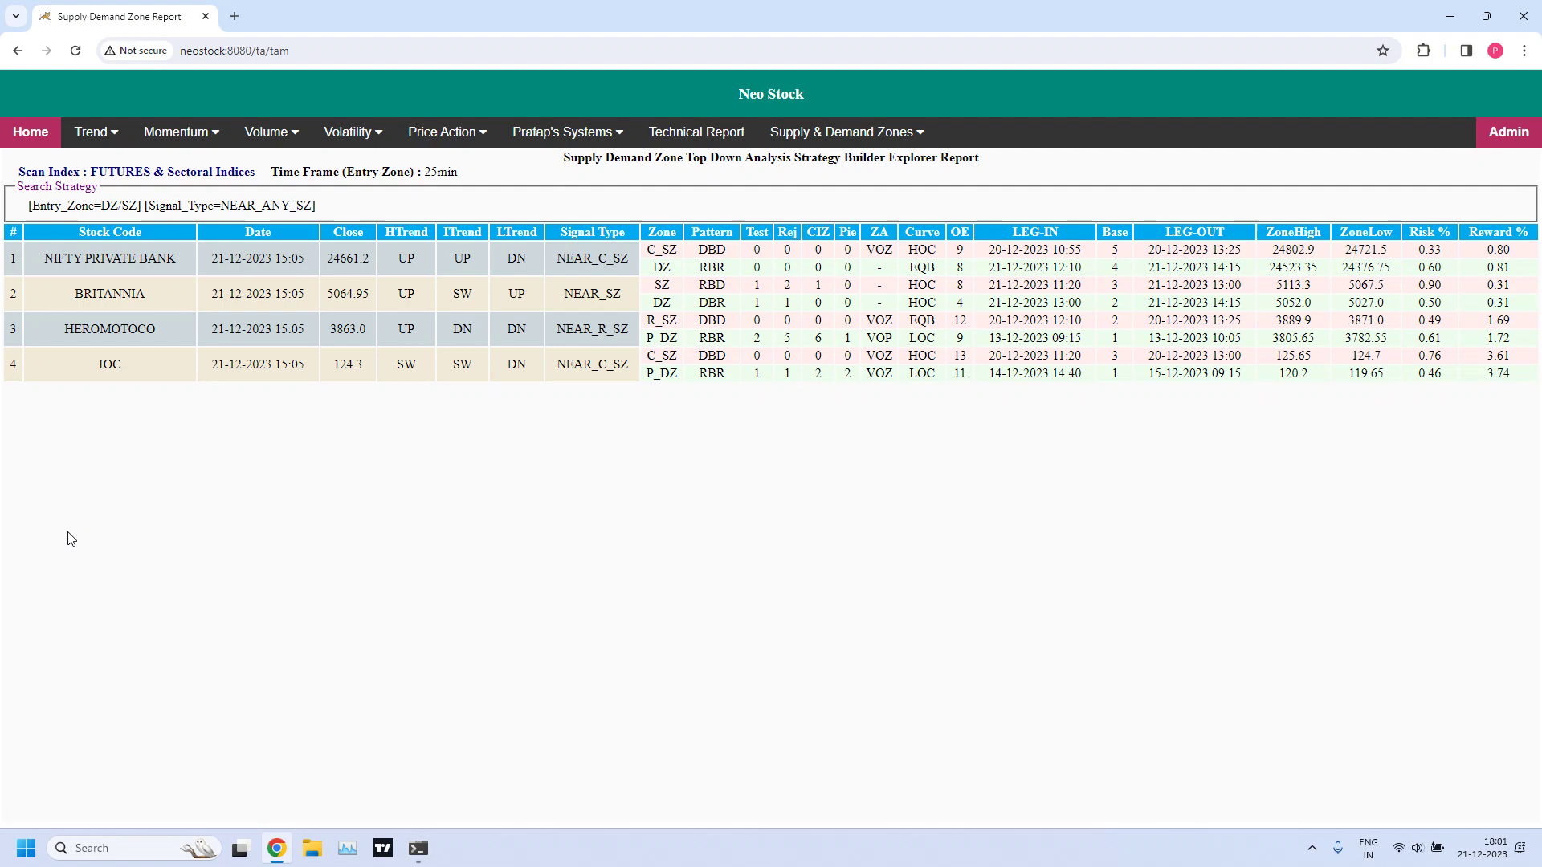
Step: Return to the strategy builder and run the top-down scan with entry time frame 15min and signal type NEAR_ANY_DZ
{"action": "left_click", "coordinate": [17, 50]}
{"action": "left_click", "coordinate": [116, 203]}
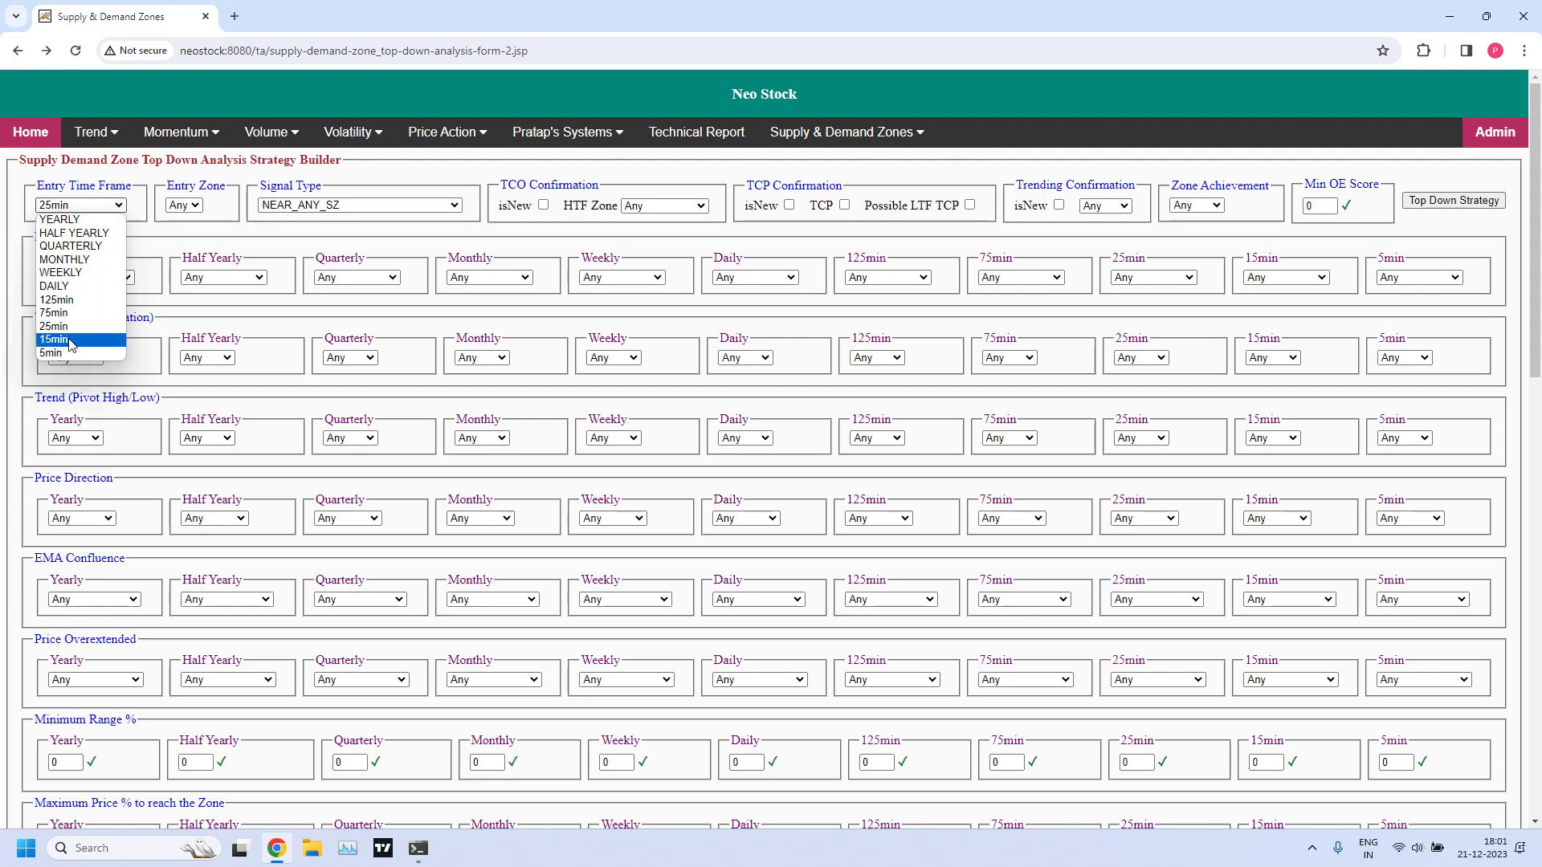
{"action": "left_click", "coordinate": [71, 342]}
{"action": "left_click", "coordinate": [118, 206]}
{"action": "left_click", "coordinate": [118, 205]}
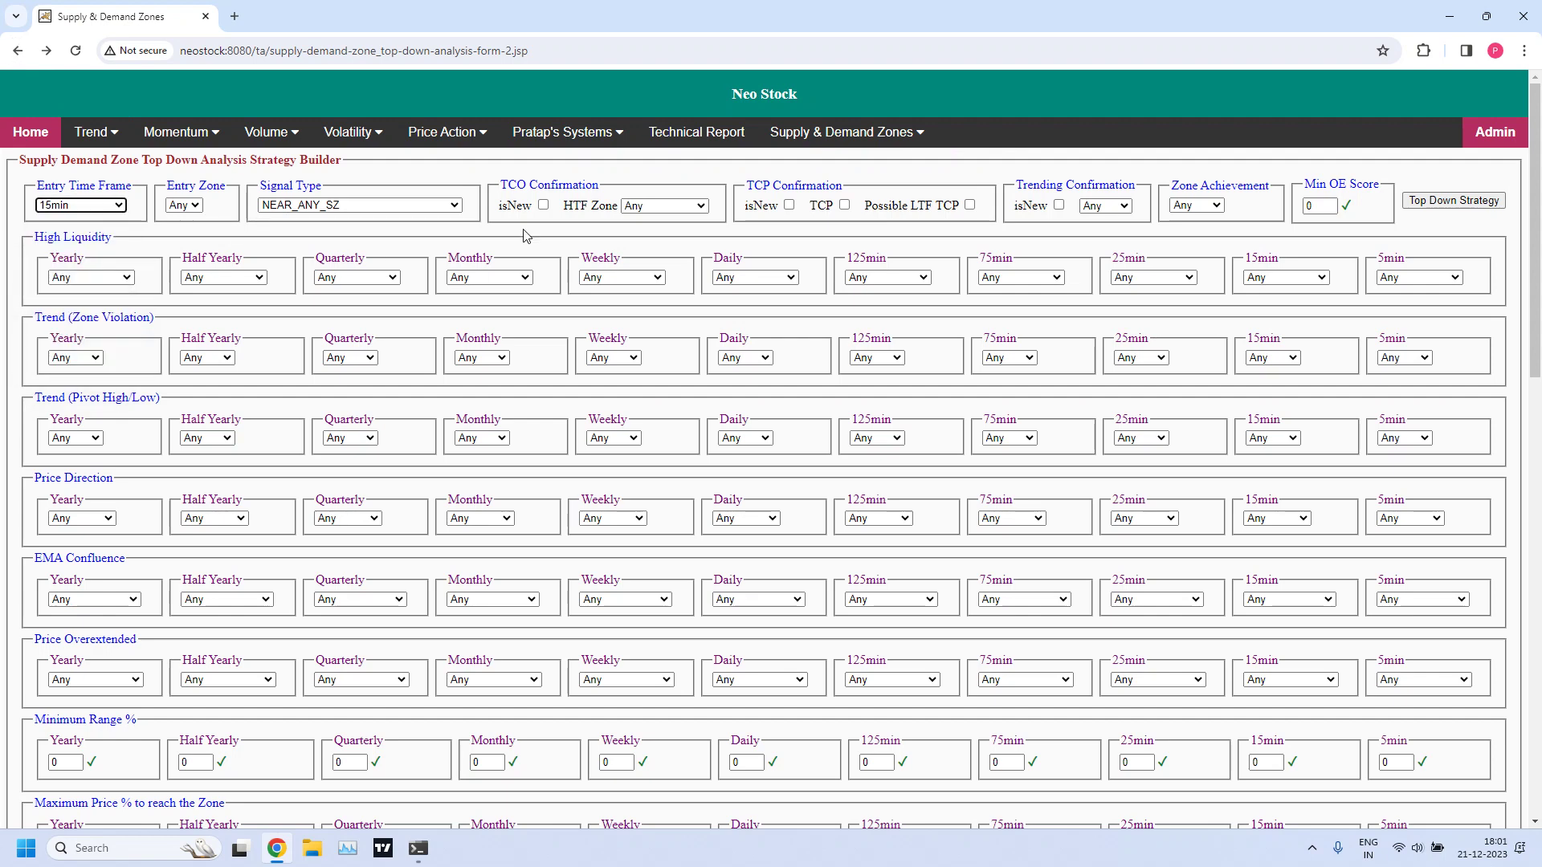
{"action": "left_click", "coordinate": [455, 206]}
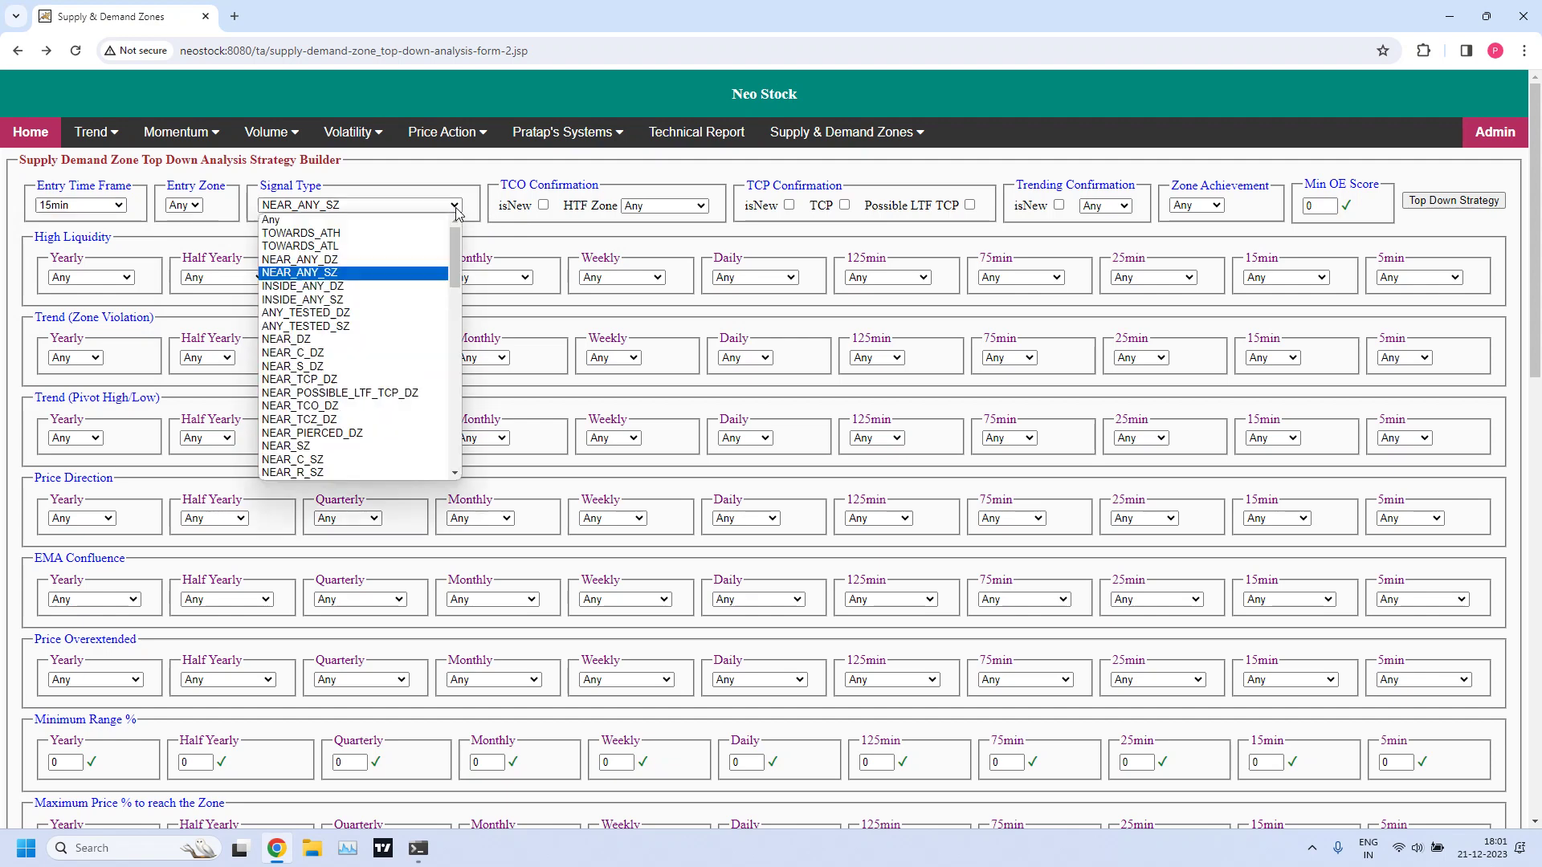
{"action": "left_click", "coordinate": [355, 261]}
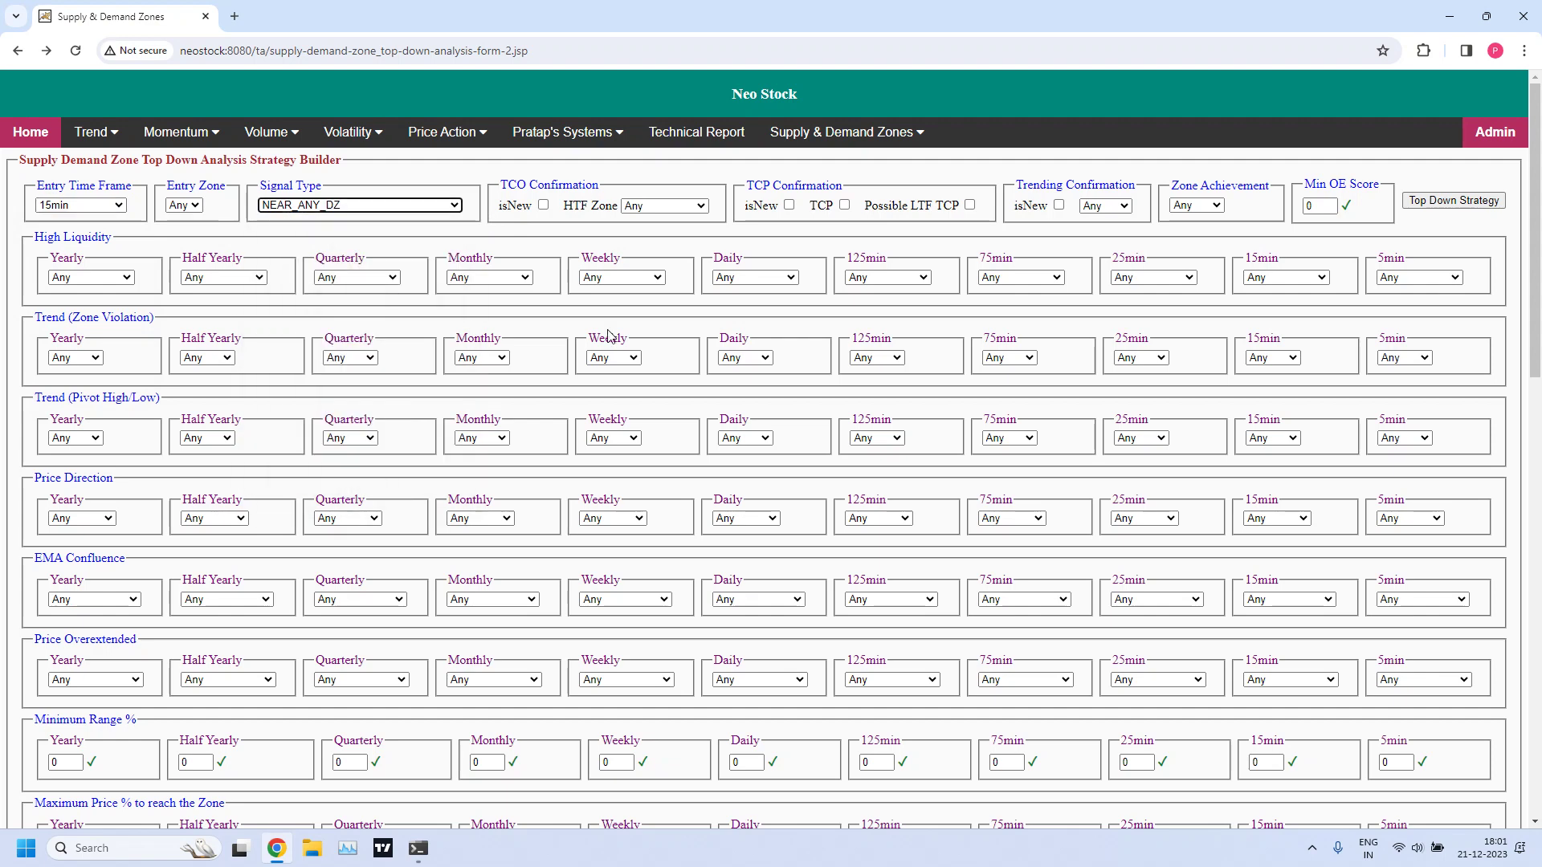
{"action": "left_click", "coordinate": [1420, 202]}
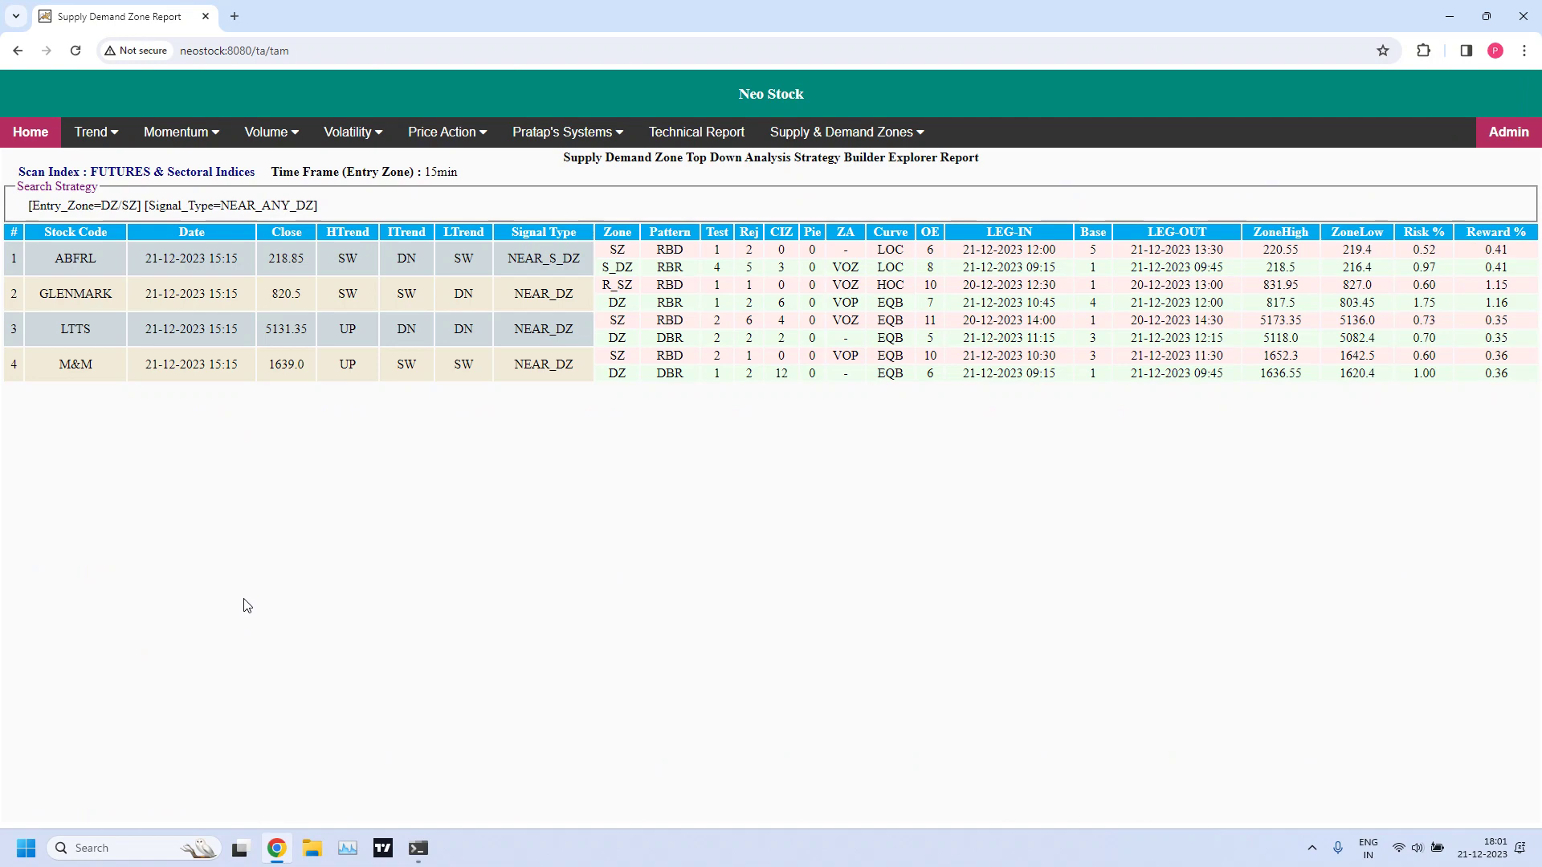
Step: Return to the strategy builder and rerun the 15min top-down scan with the signal type set to NEAR_ANY_SZ
{"action": "left_click", "coordinate": [17, 51]}
{"action": "left_click", "coordinate": [118, 208]}
{"action": "left_click", "coordinate": [118, 207]}
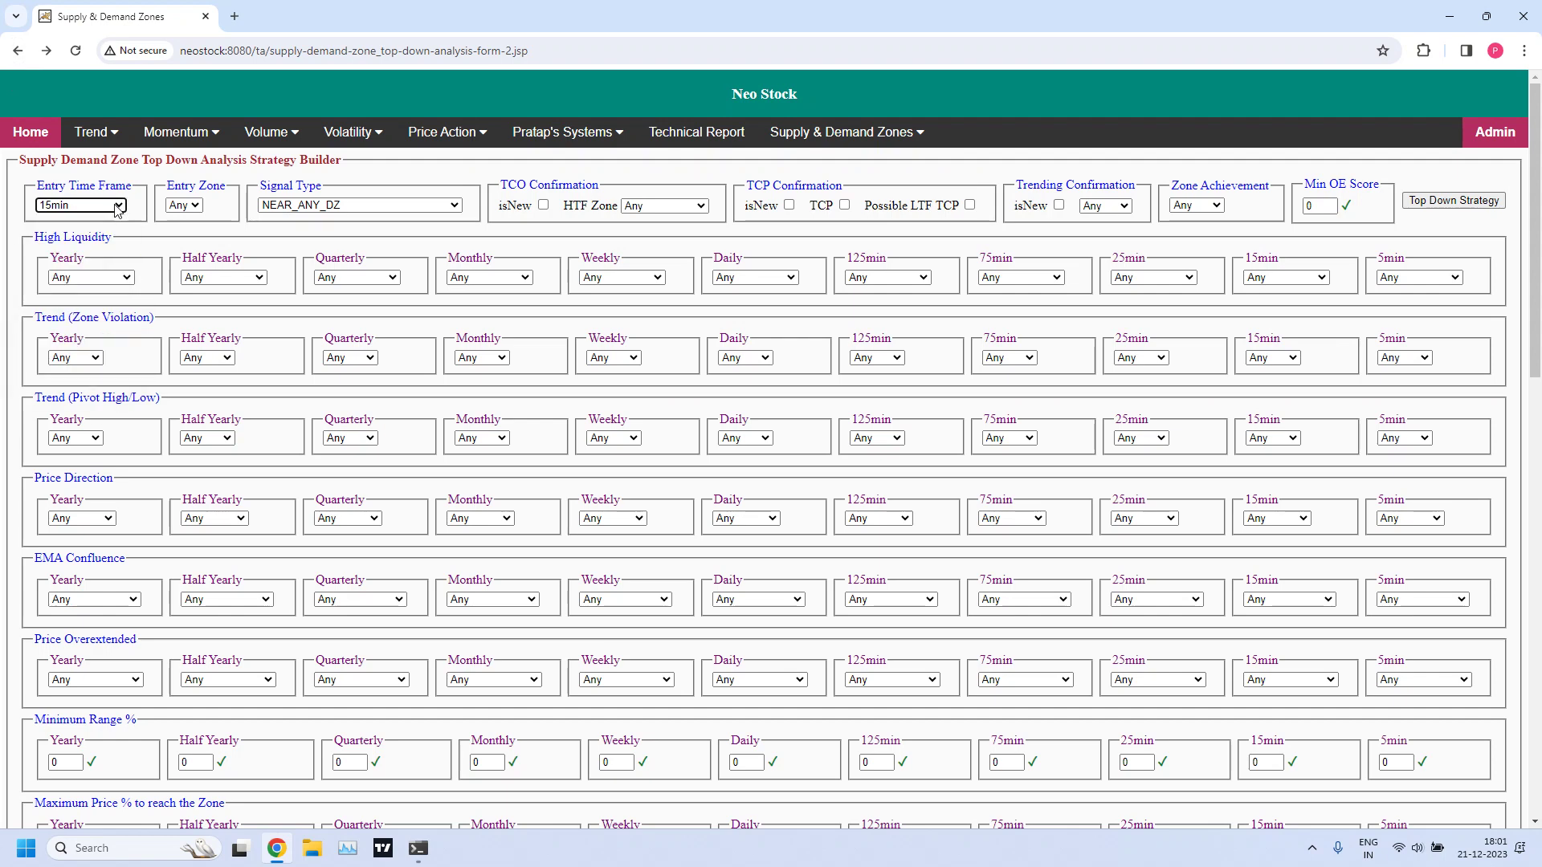
{"action": "left_click", "coordinate": [456, 206]}
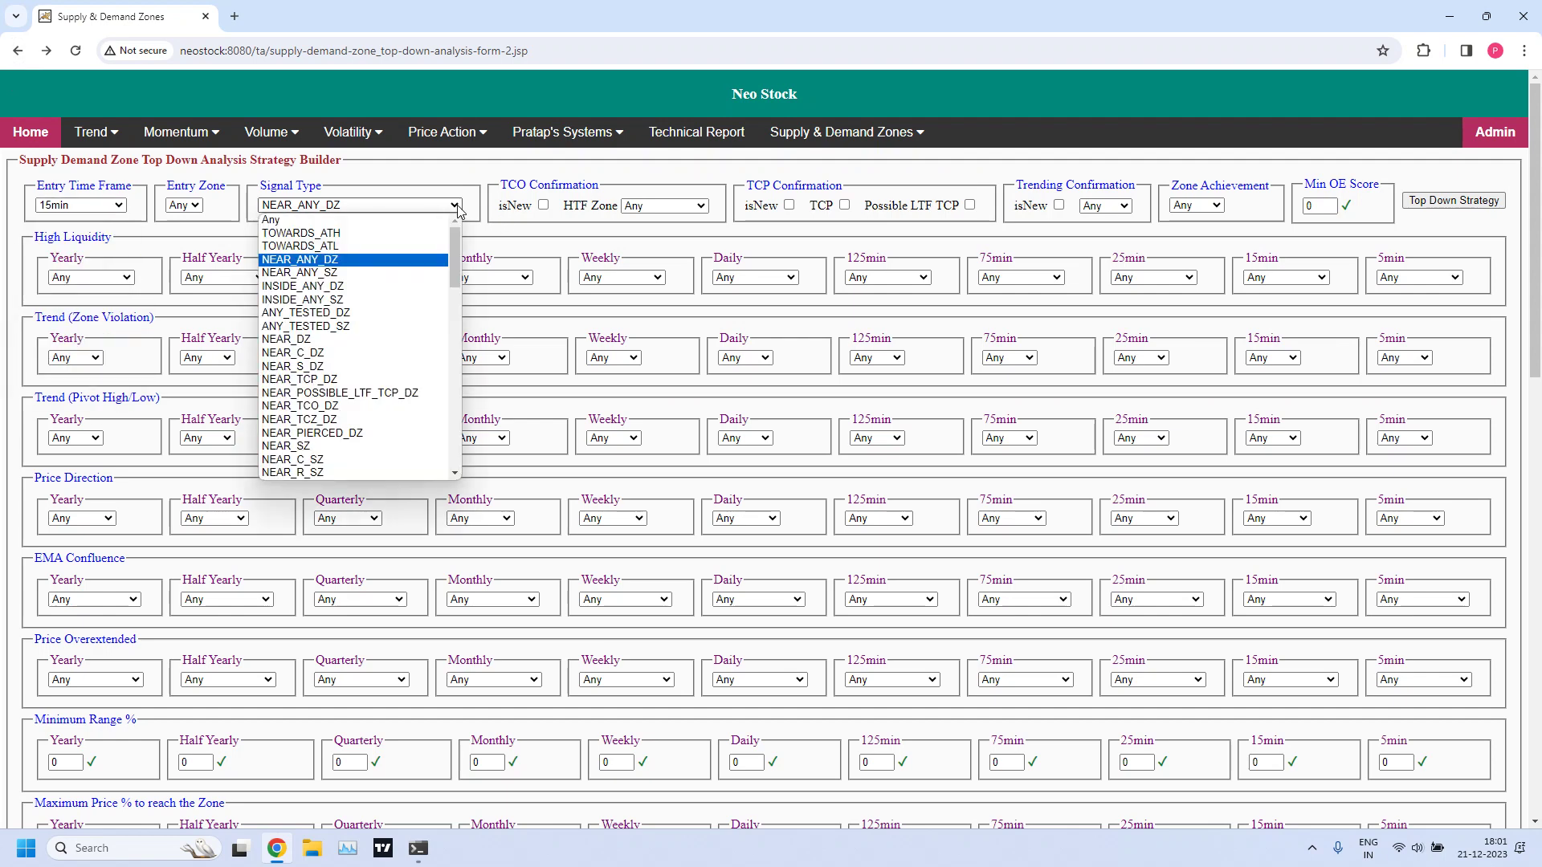
{"action": "left_click", "coordinate": [343, 275]}
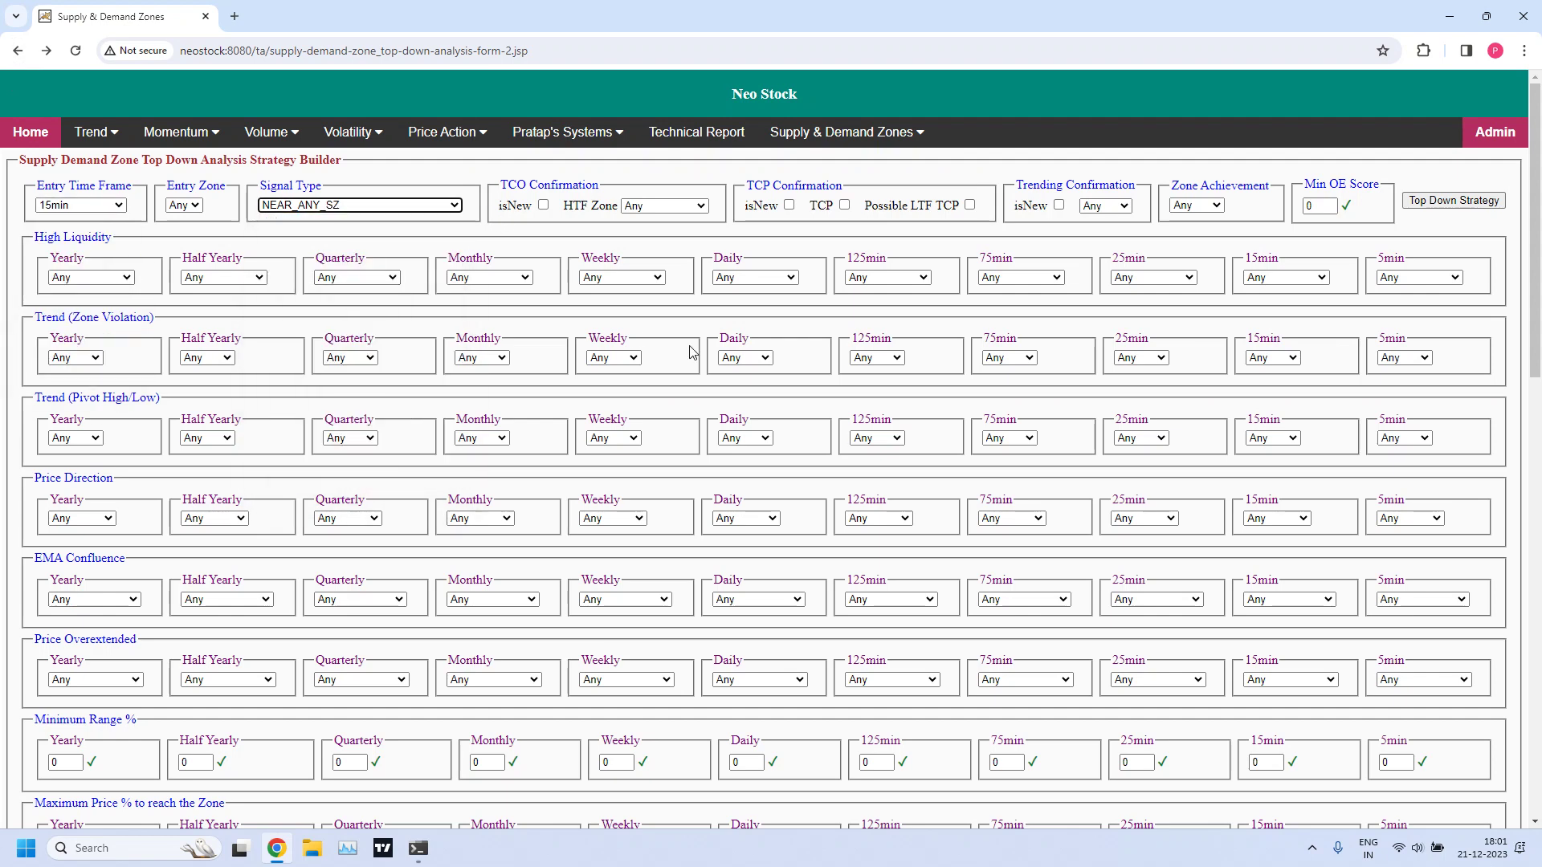
{"action": "left_click", "coordinate": [1437, 202]}
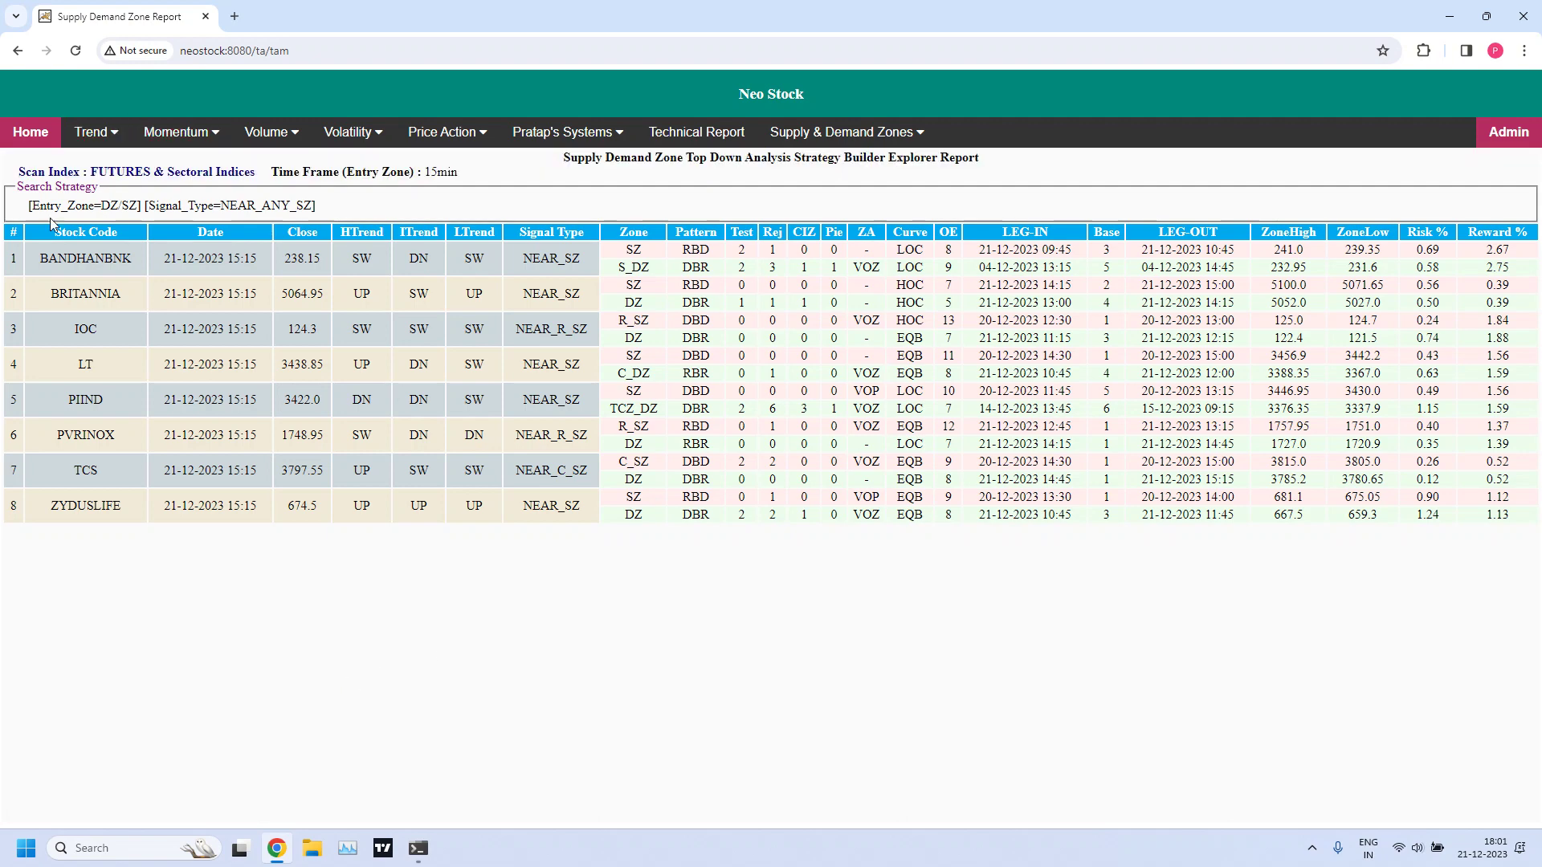
Step: Return to the strategy builder and run the top-down scan with entry time frame 5min and signal type NEAR_ANY_DZ
{"action": "left_click", "coordinate": [17, 50]}
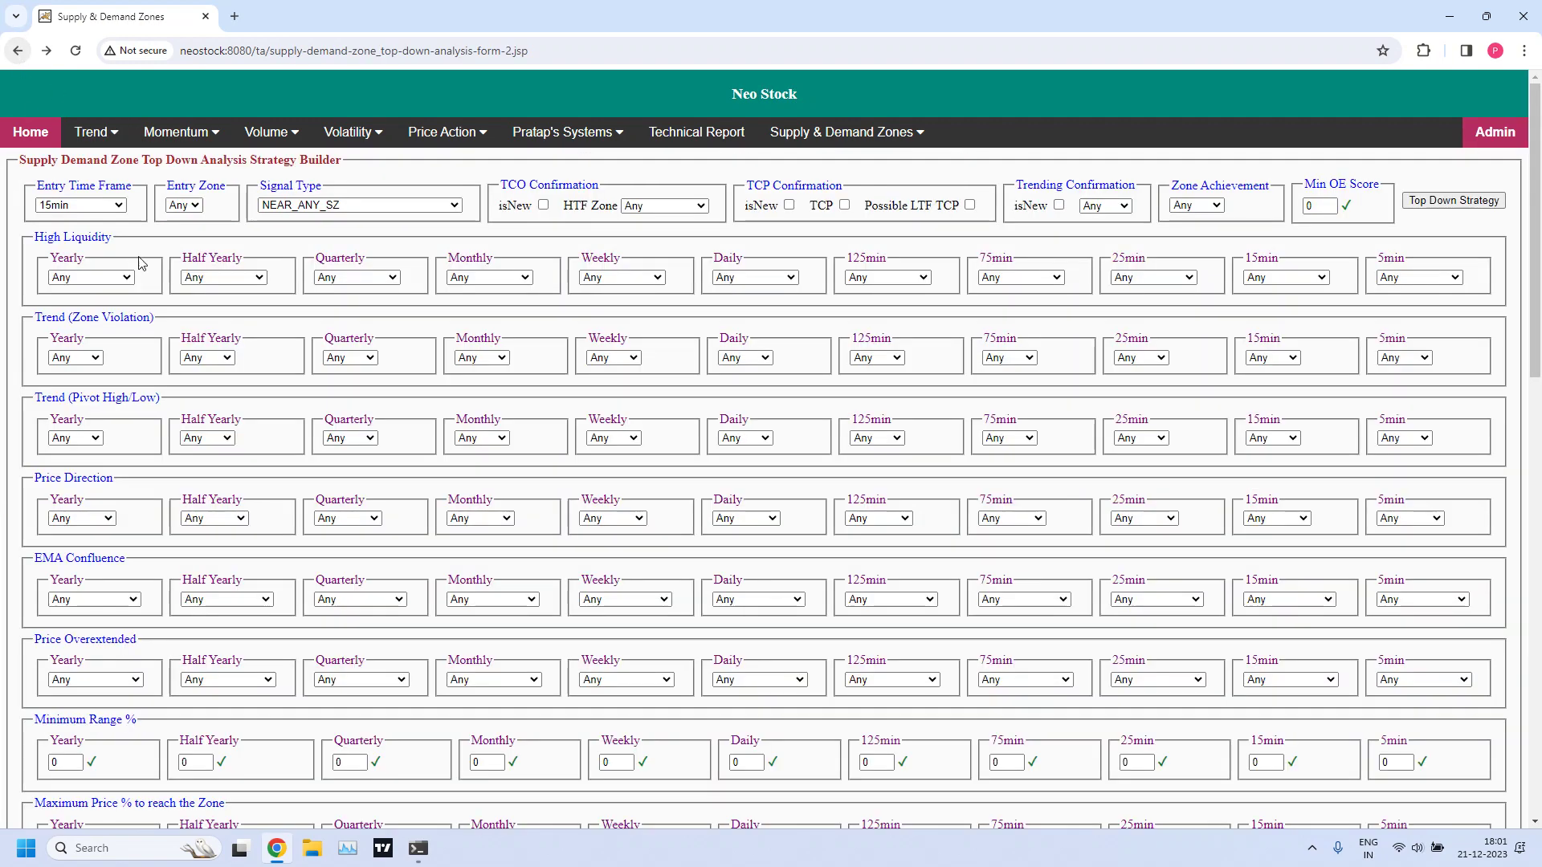
{"action": "left_click", "coordinate": [118, 206]}
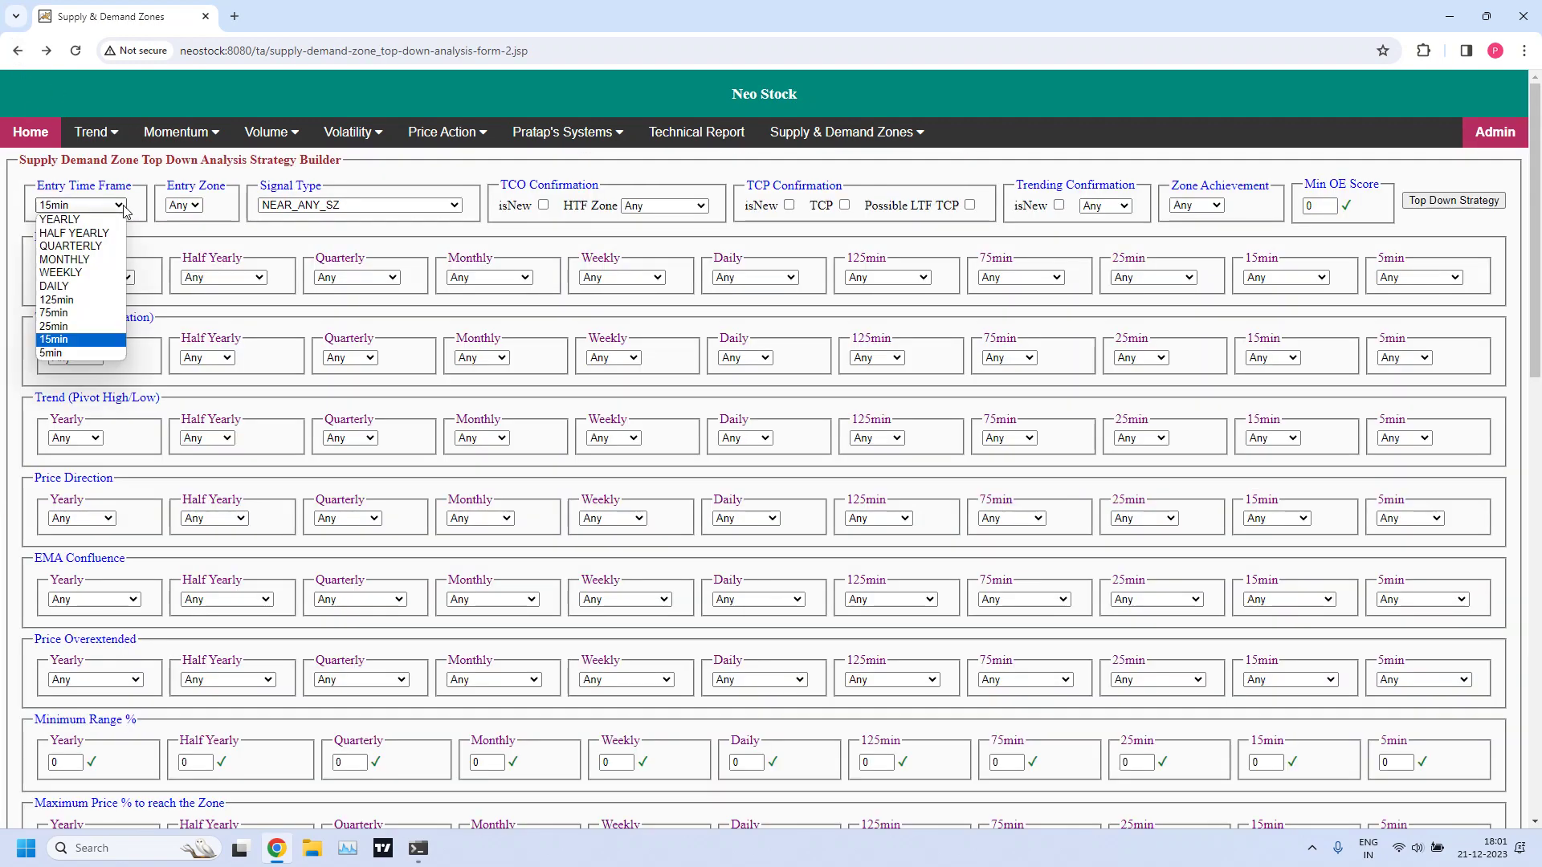
{"action": "left_click", "coordinate": [72, 354]}
{"action": "left_click", "coordinate": [370, 206]}
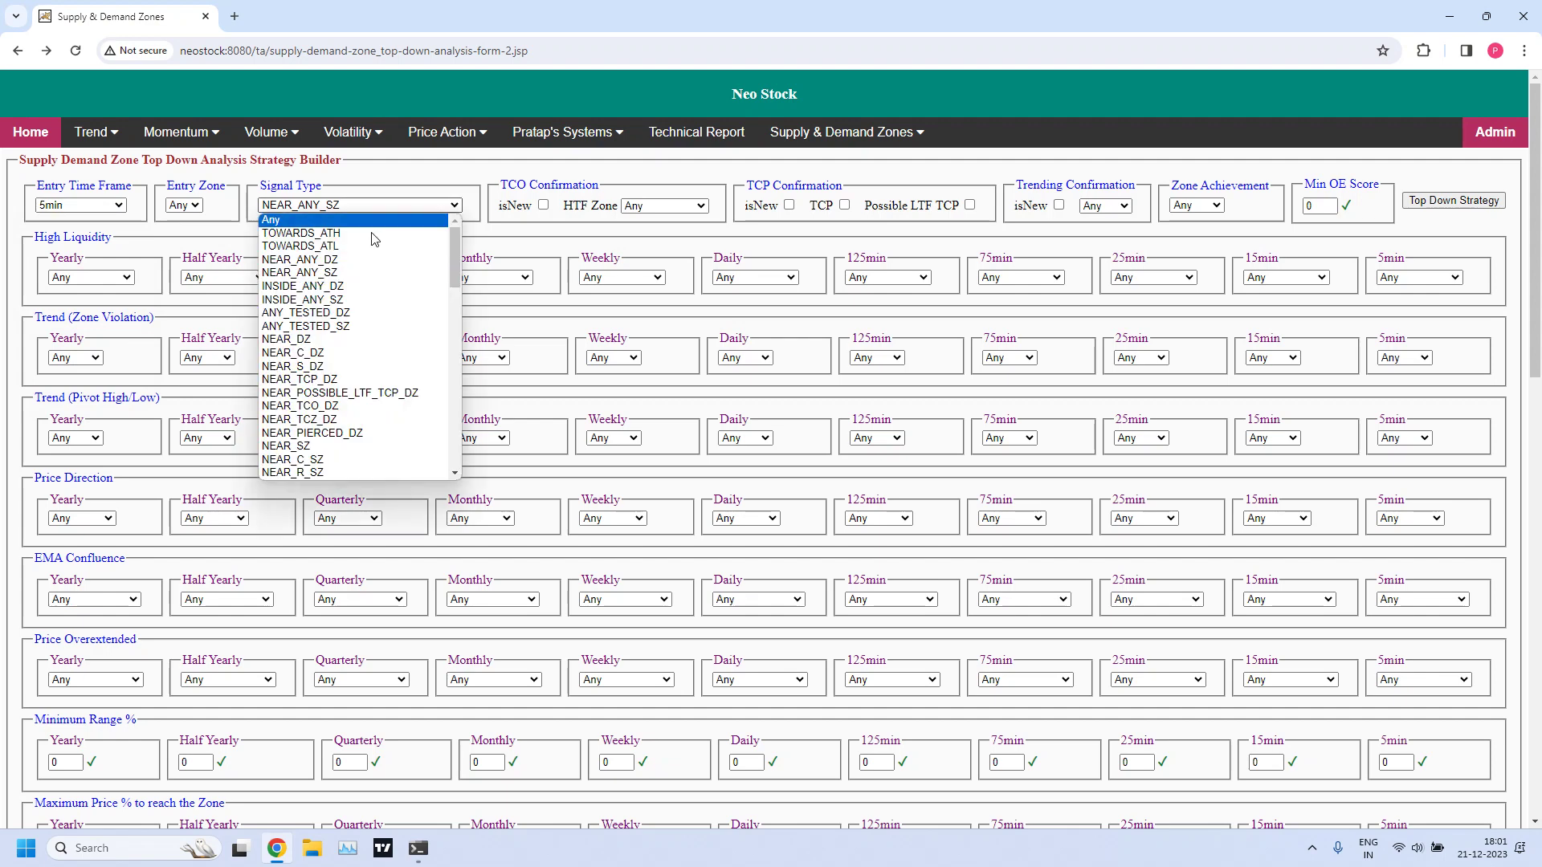
{"action": "left_click", "coordinate": [348, 259]}
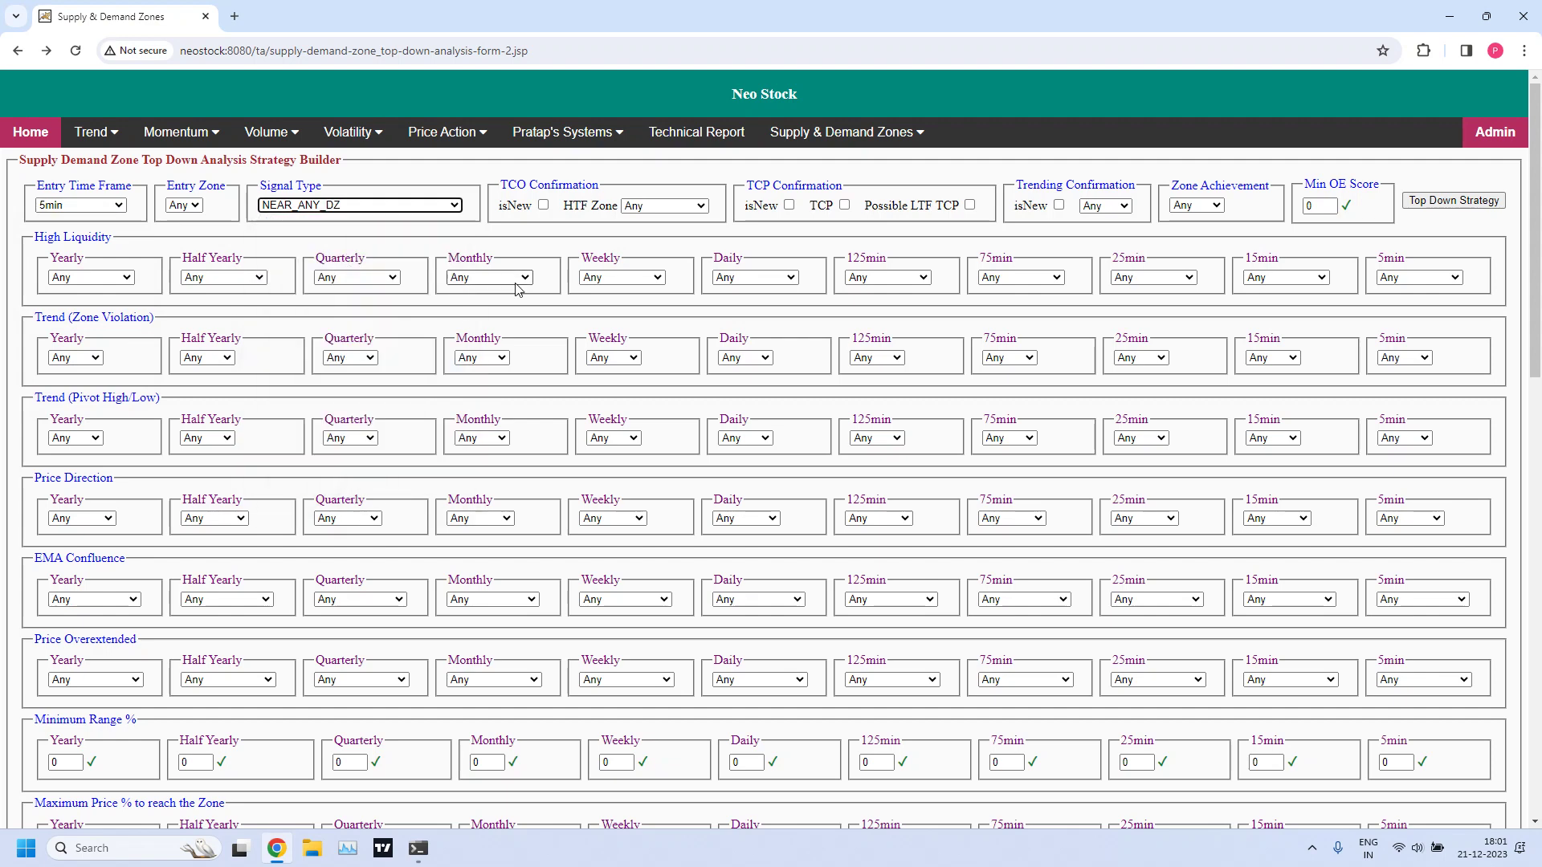
{"action": "left_click", "coordinate": [1470, 200]}
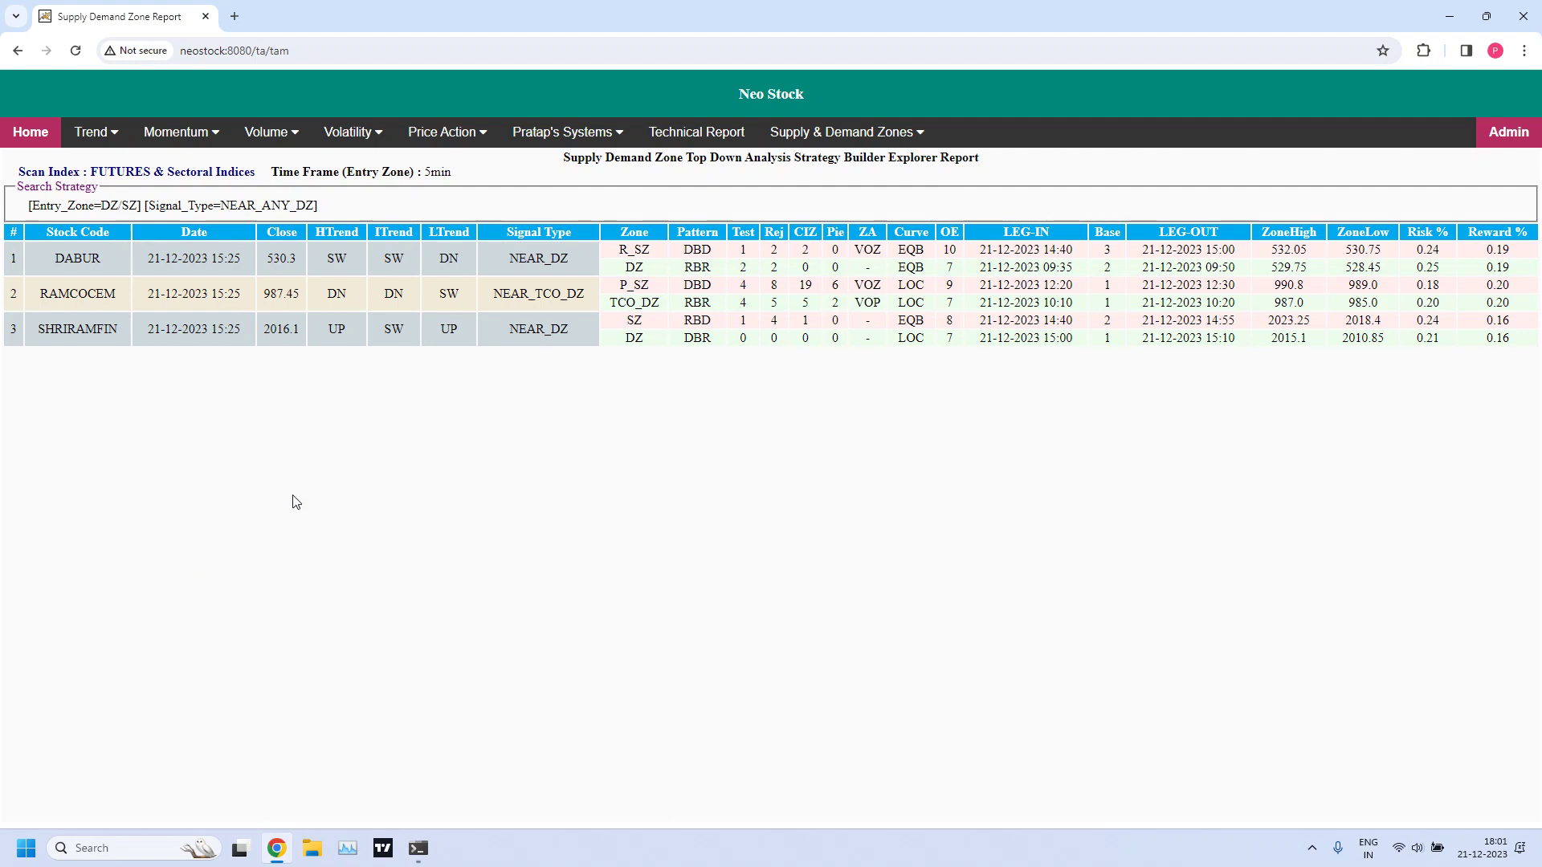
Step: Return to the strategy builder and rerun the 5min top-down scan with the signal type set to NEAR_ANY_SZ
{"action": "left_click", "coordinate": [17, 50]}
{"action": "left_click", "coordinate": [120, 207]}
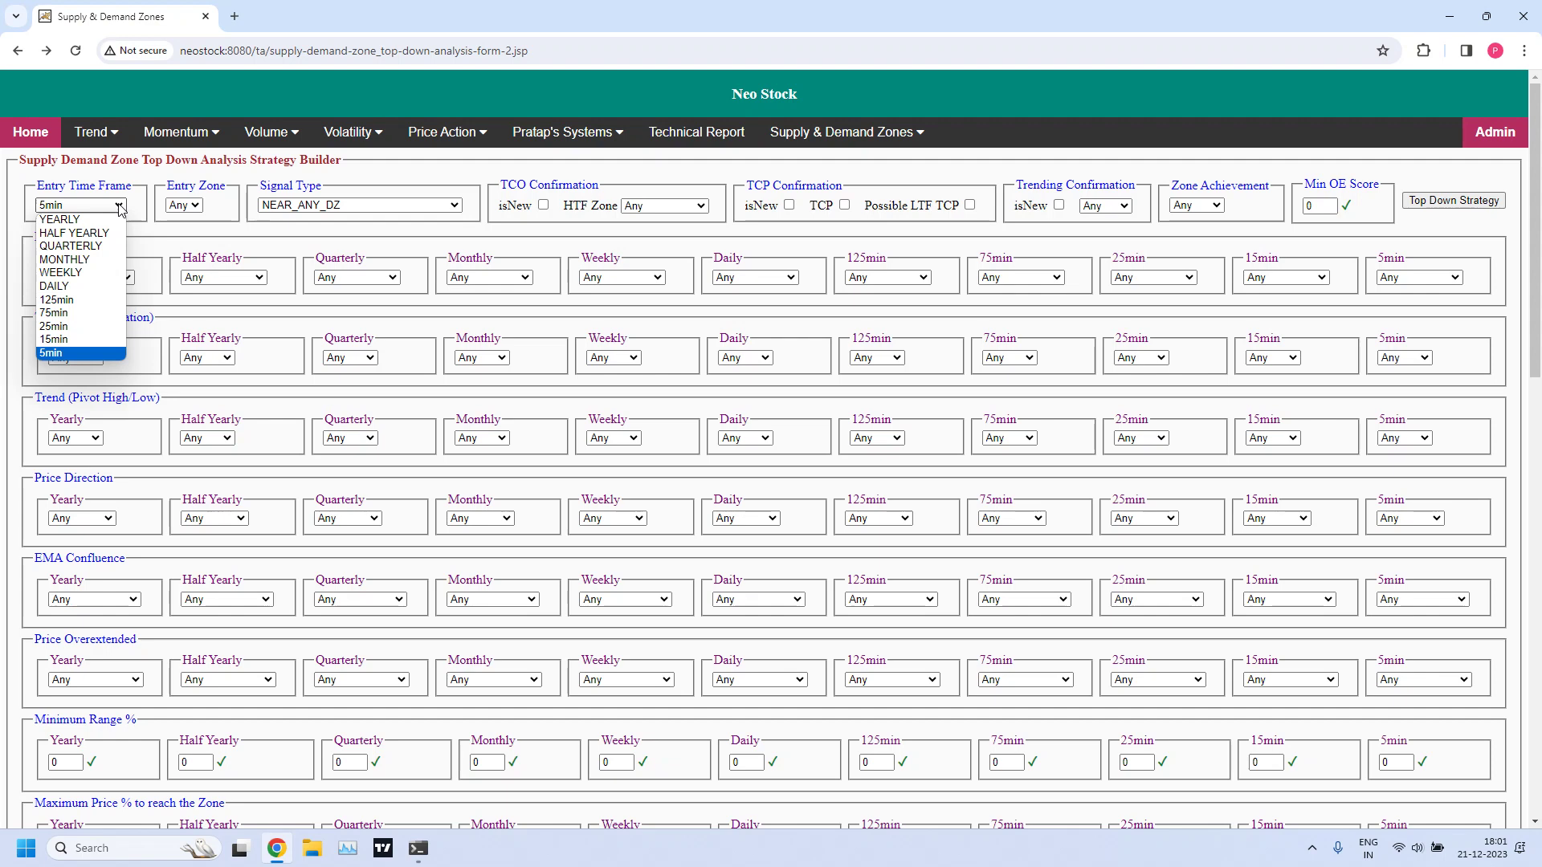
{"action": "left_click", "coordinate": [120, 206]}
{"action": "left_click", "coordinate": [450, 207]}
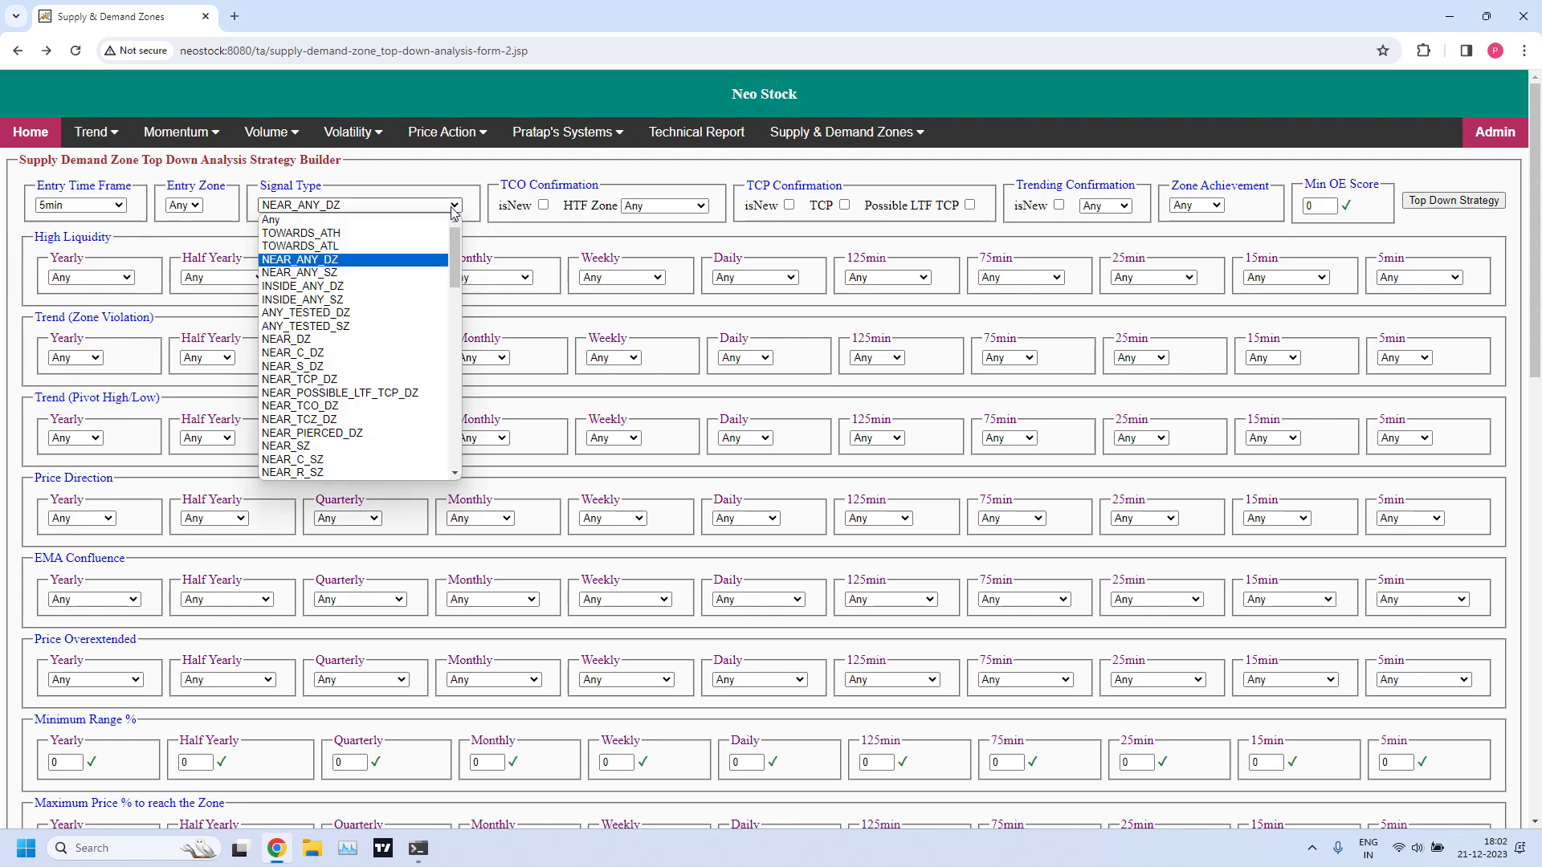
{"action": "left_click", "coordinate": [327, 275]}
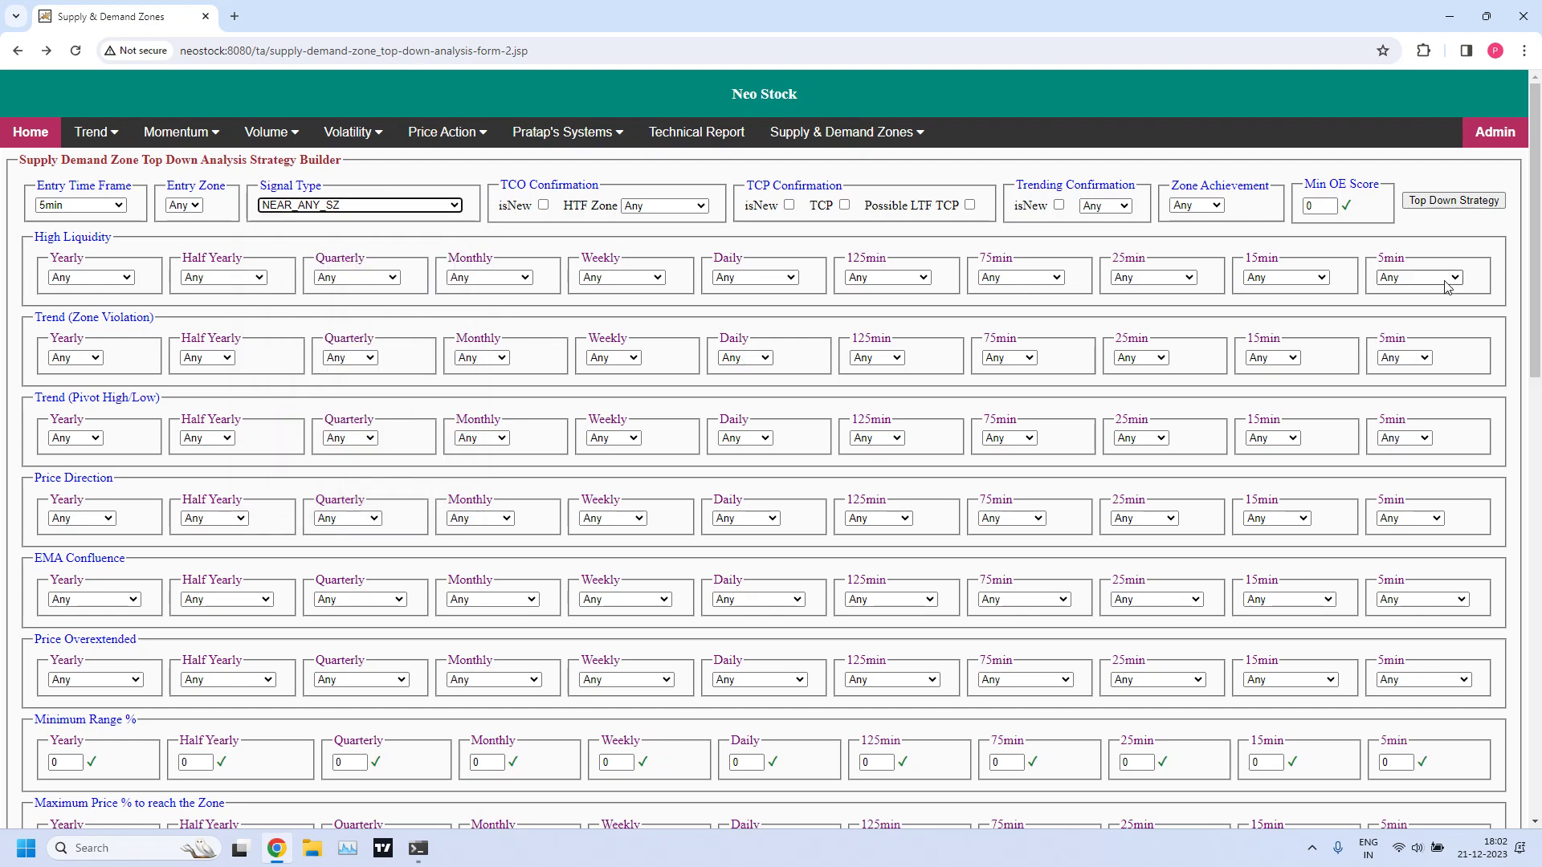
{"action": "left_click", "coordinate": [1452, 201]}
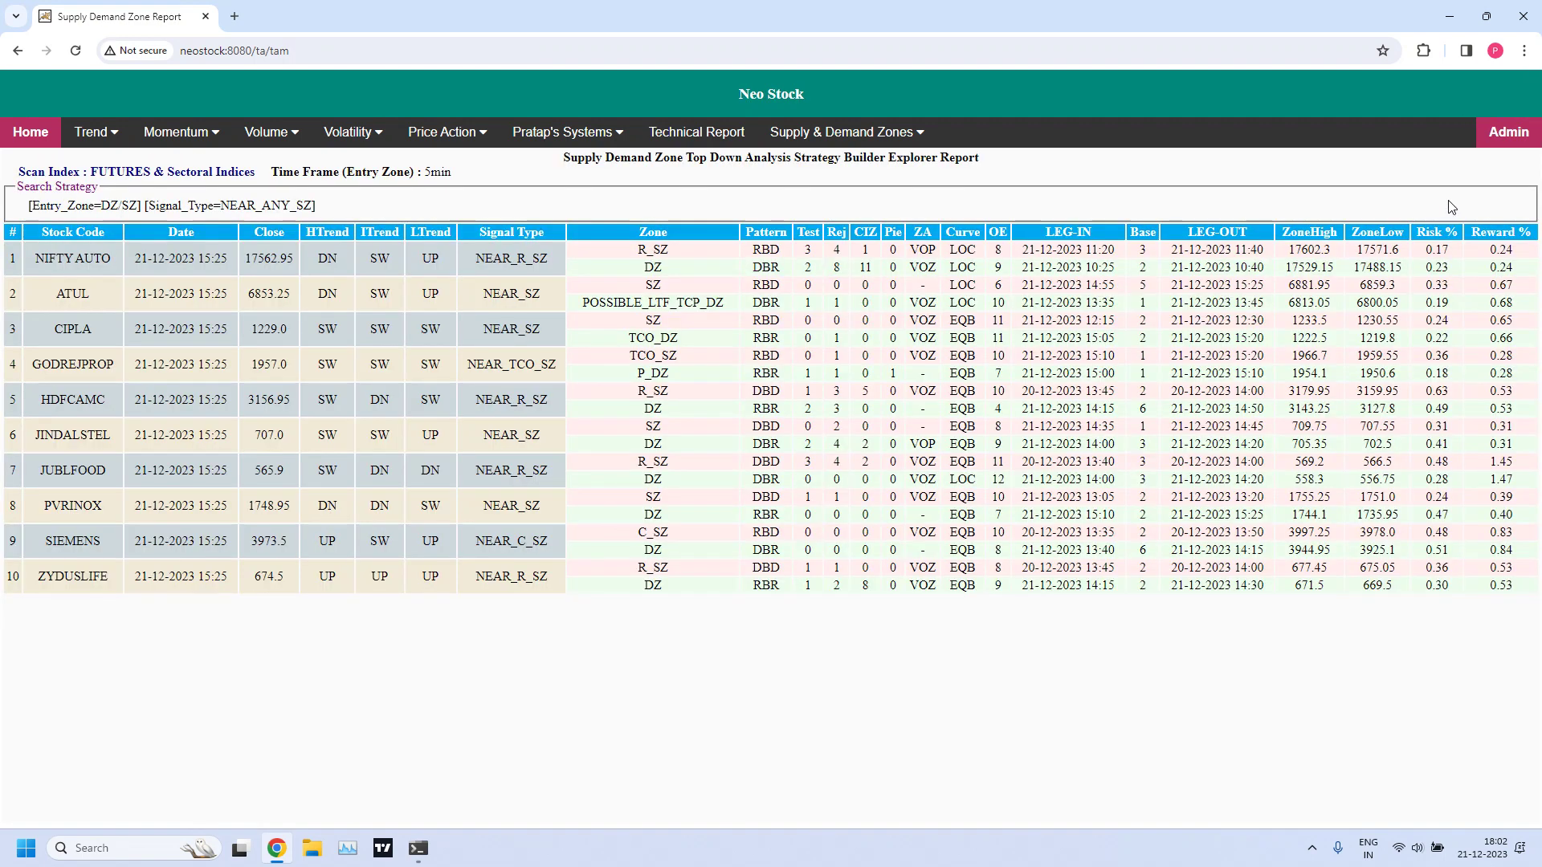